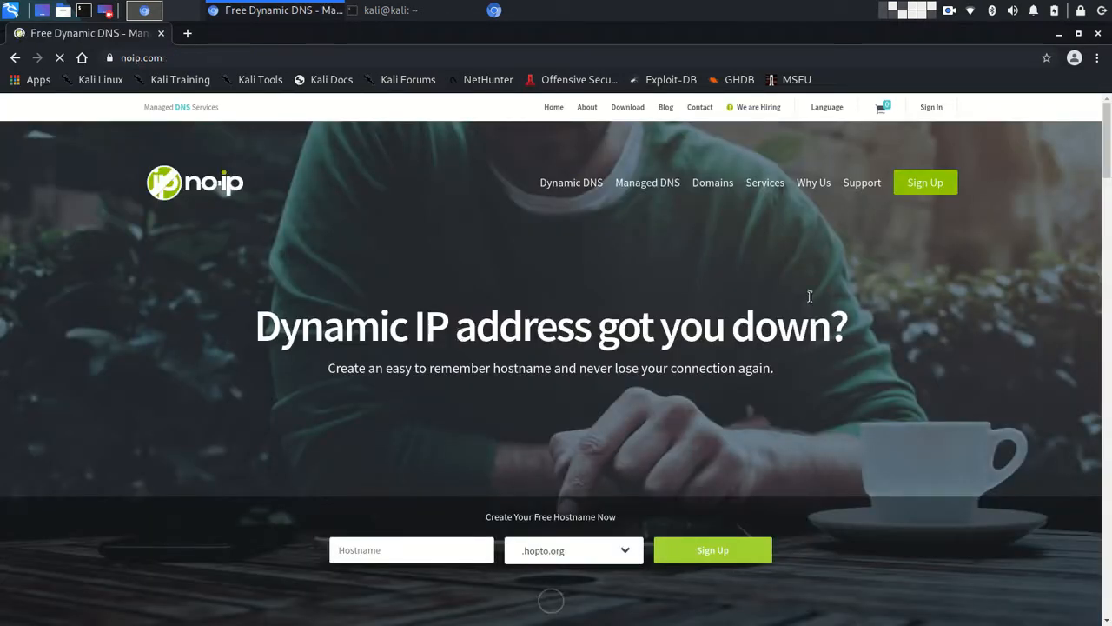
Sign in to No-IP with the account e-mail and password
{"action": "left_click", "coordinate": [931, 108]}
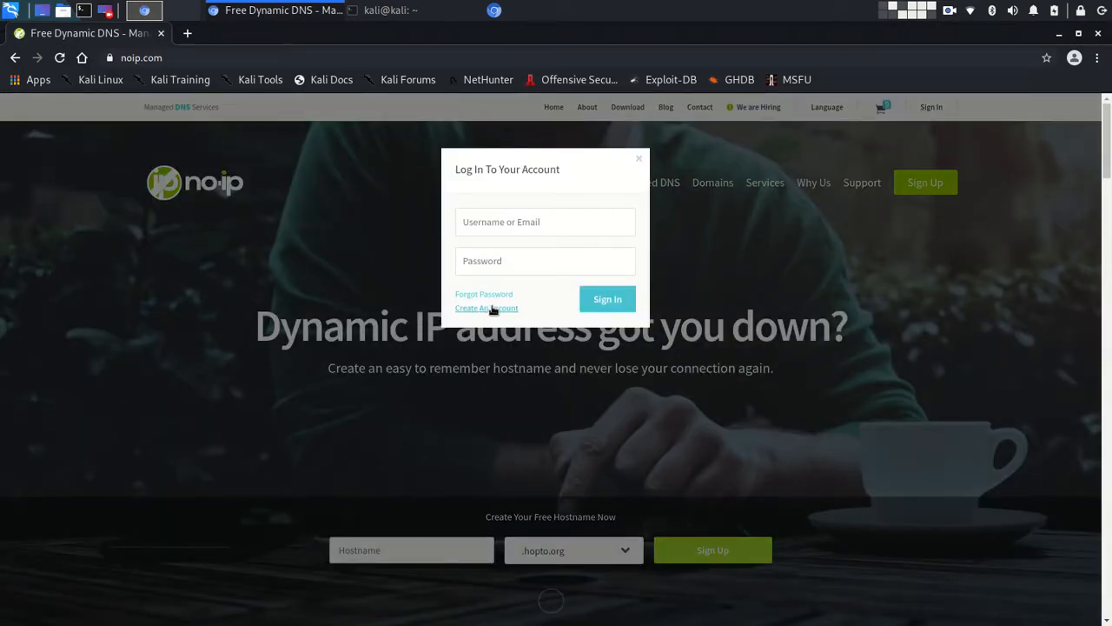
{"action": "left_click", "coordinate": [477, 221]}
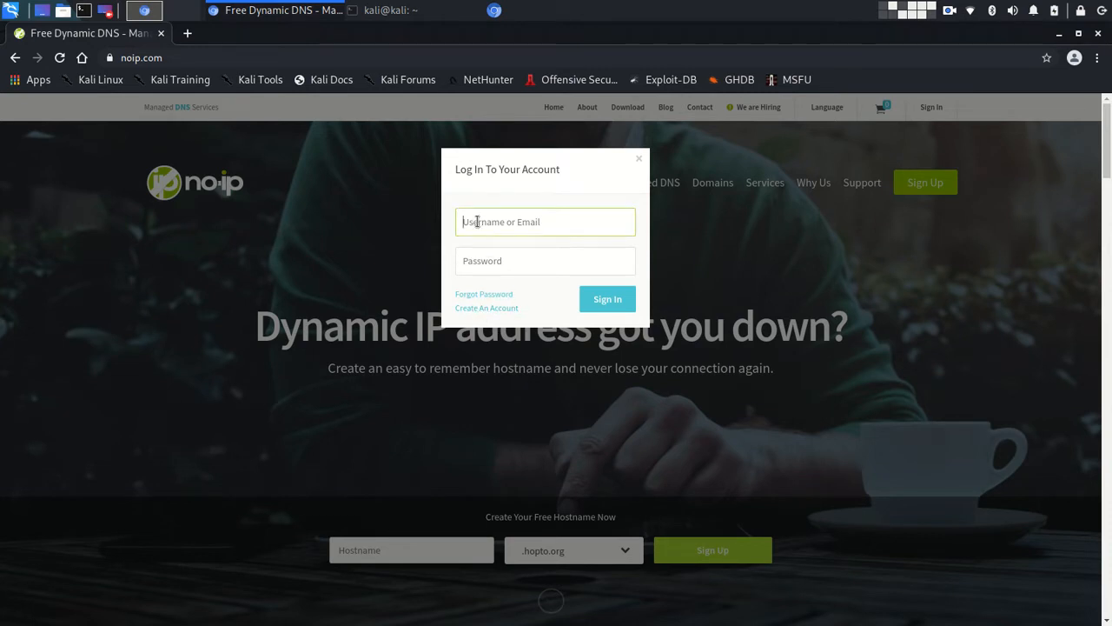
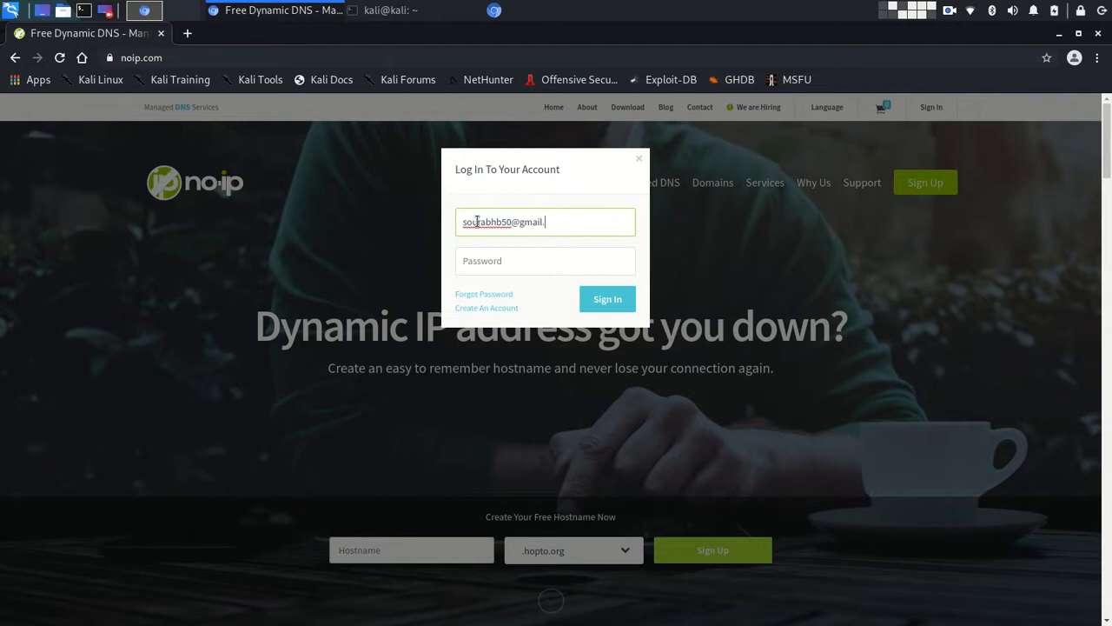
{"action": "key", "text": "Tab"}
{"action": "type", "text": "••"}
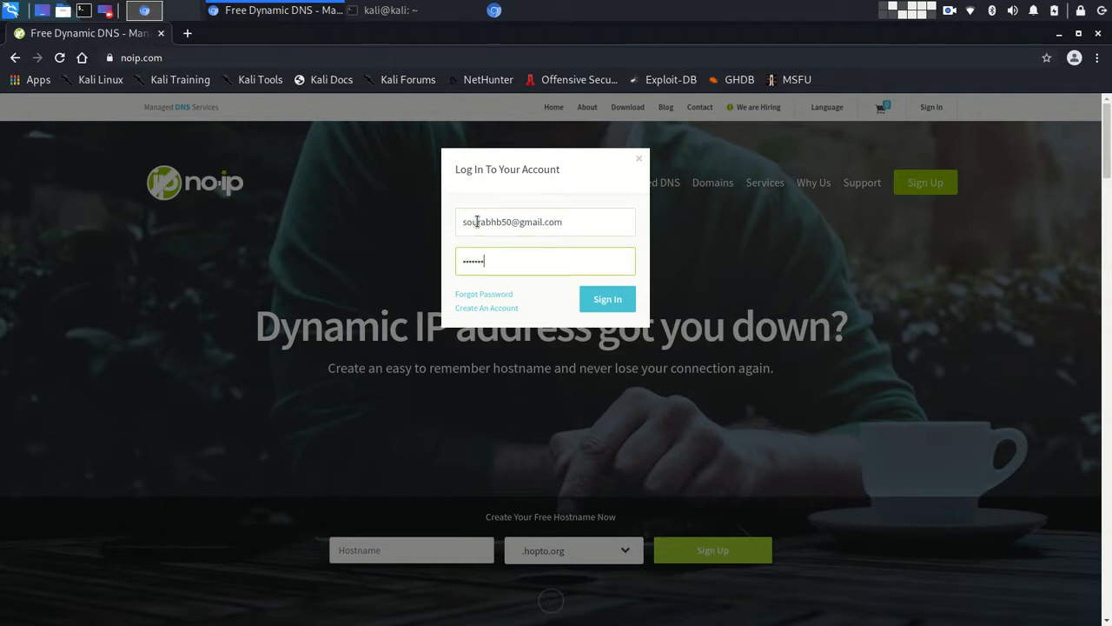
{"action": "key", "text": "Return"}
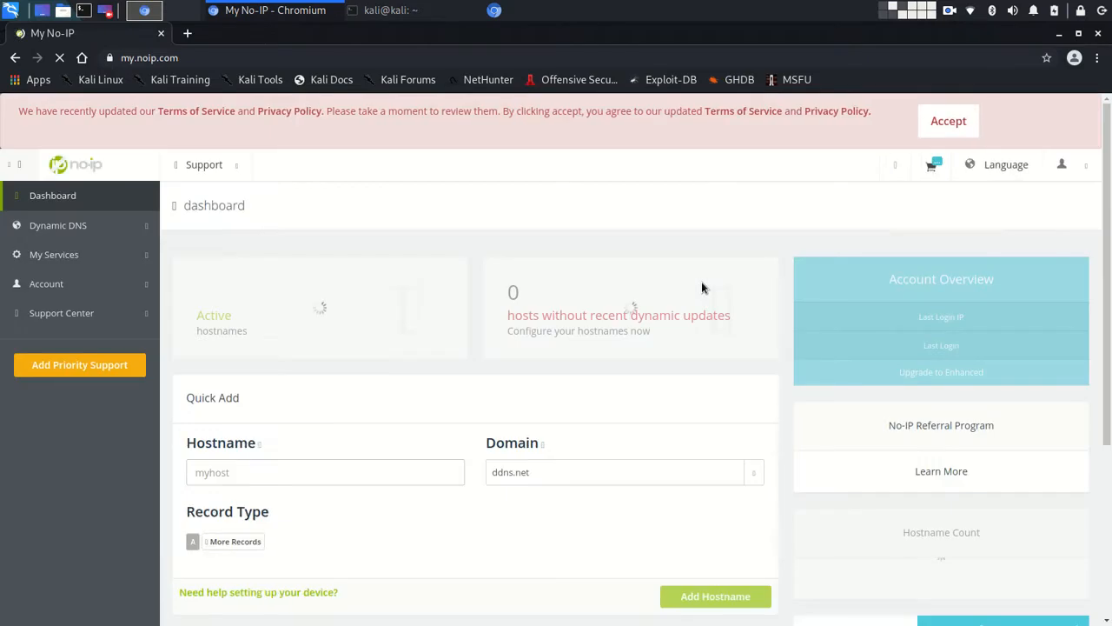
Open the No-IP hostnames list and highlight abouttech.ddnsking.com
{"action": "left_click", "coordinate": [217, 317]}
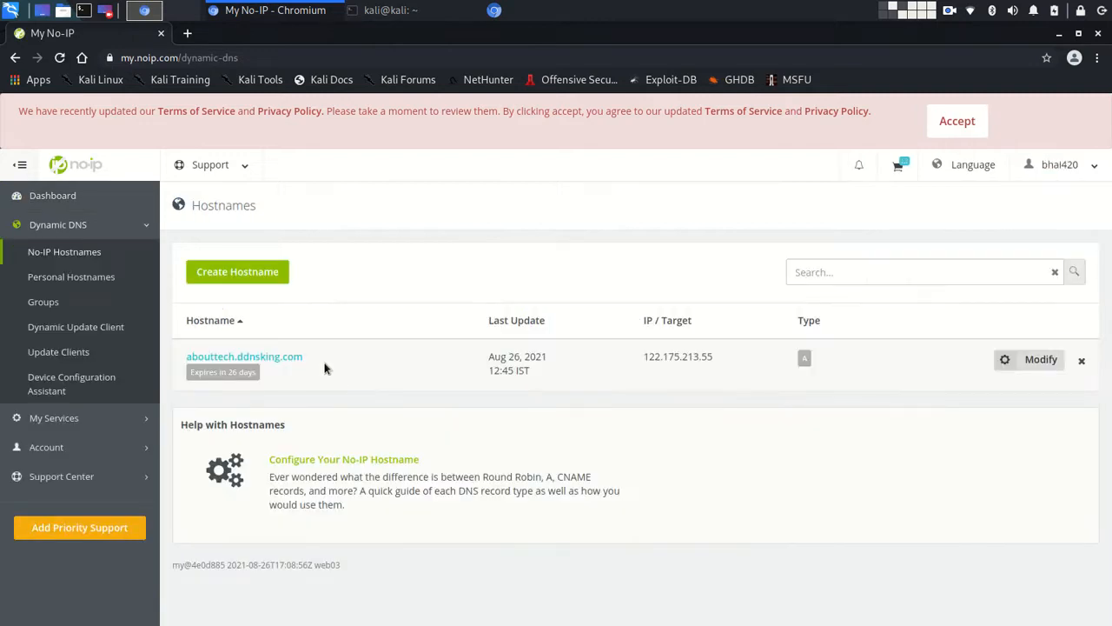
{"action": "left_click_drag", "start_coordinate": [320, 363], "coordinate": [187, 359]}
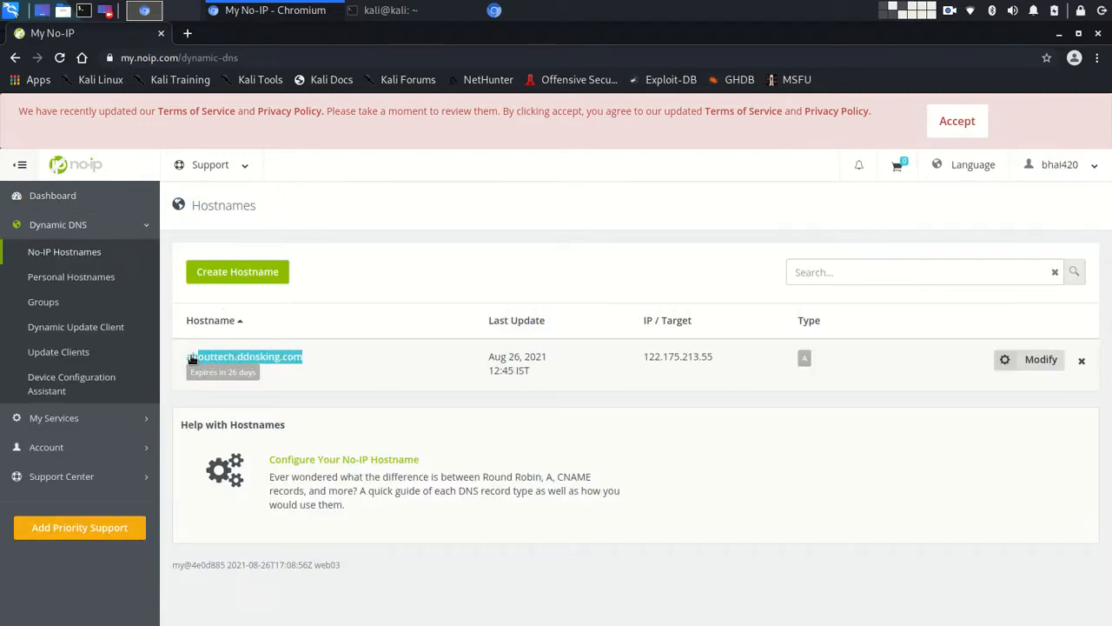
{"action": "left_click", "coordinate": [608, 413]}
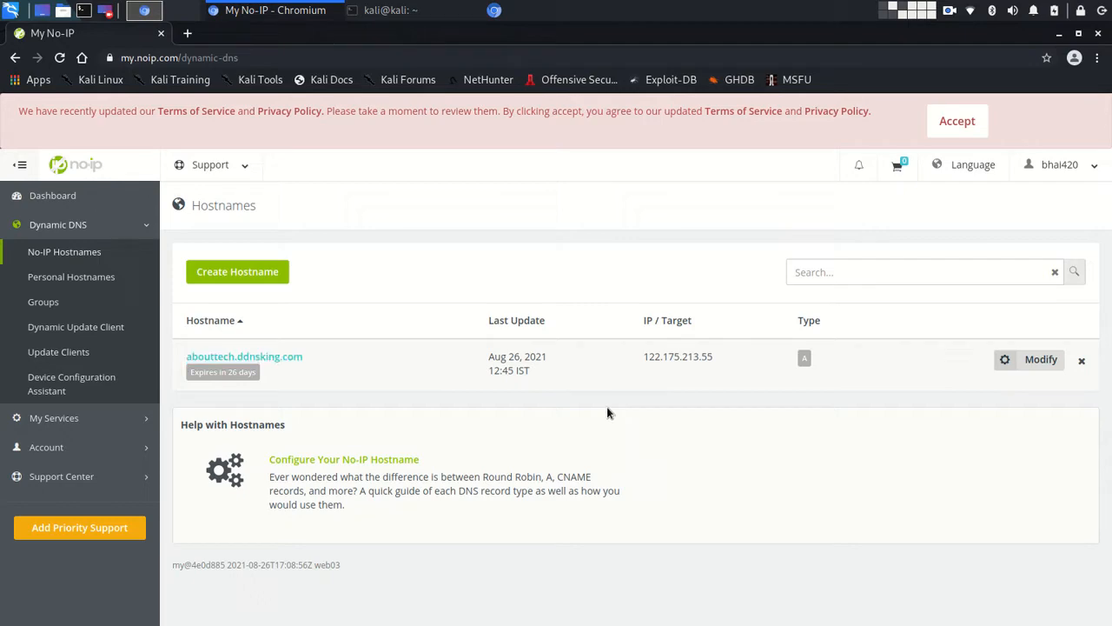
Fill a sample new hostname, view the free domains, then cancel without saving
{"action": "left_click", "coordinate": [244, 275]}
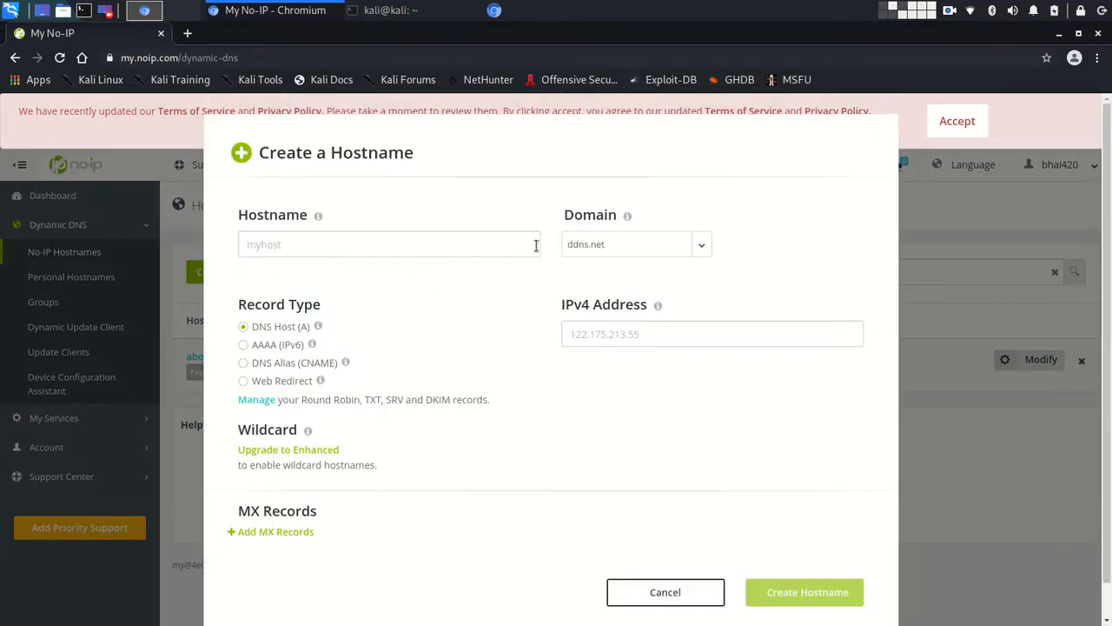
{"action": "left_click", "coordinate": [483, 243]}
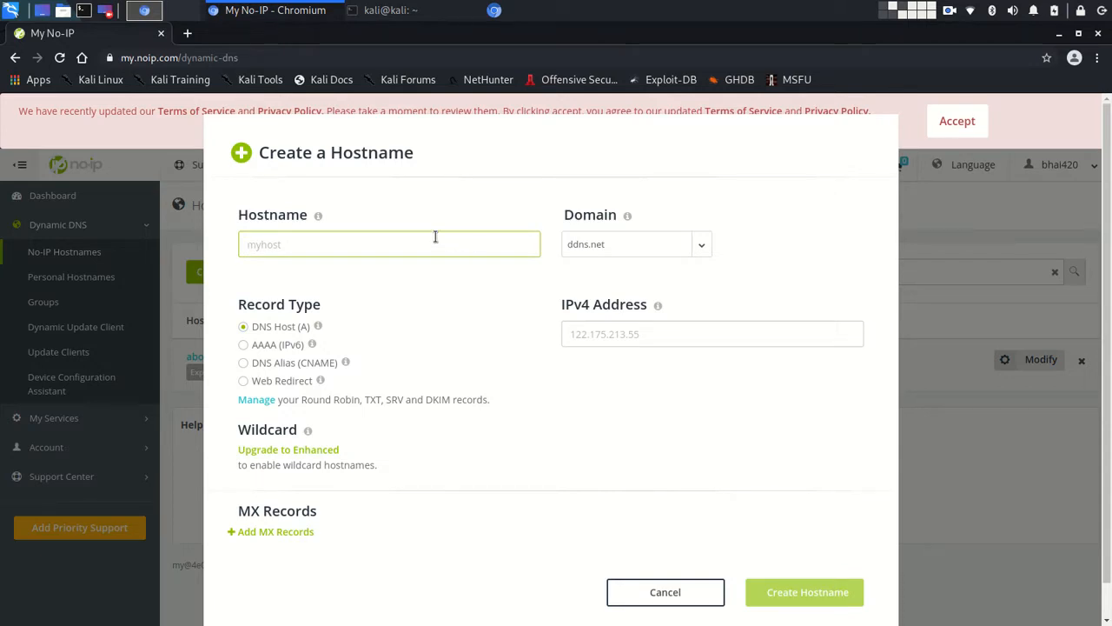
{"action": "type", "text": "somethin"}
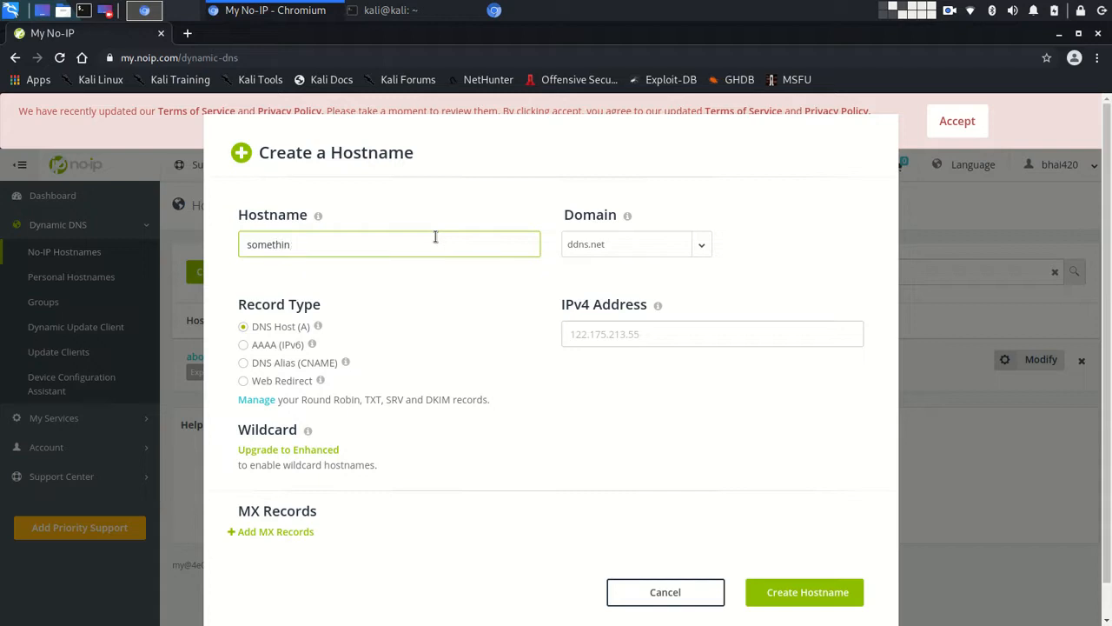
{"action": "key", "text": "BackSpace"}
{"action": "key", "text": "BackSpace"}
{"action": "key", "text": "BackSpace"}
{"action": "key", "text": "BackSpace"}
{"action": "key", "text": "BackSpace"}
{"action": "key", "text": "BackSpace"}
{"action": "key", "text": "BackSpace"}
{"action": "key", "text": "BackSpace"}
{"action": "type", "text": "anything you wa"}
{"action": "left_click", "coordinate": [704, 250]}
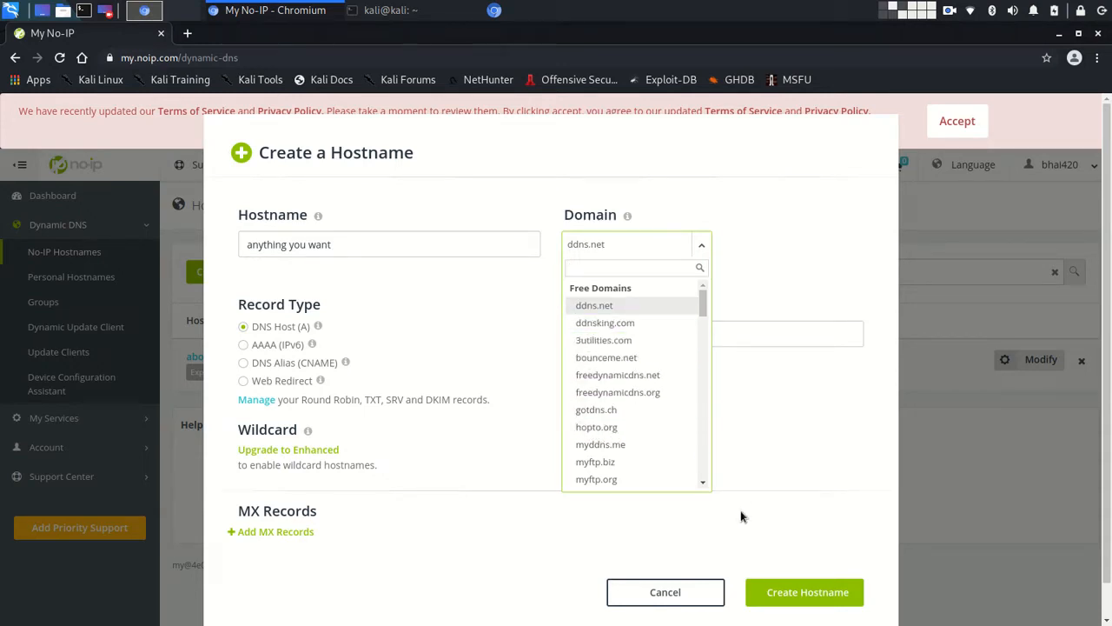
{"action": "left_click", "coordinate": [671, 600]}
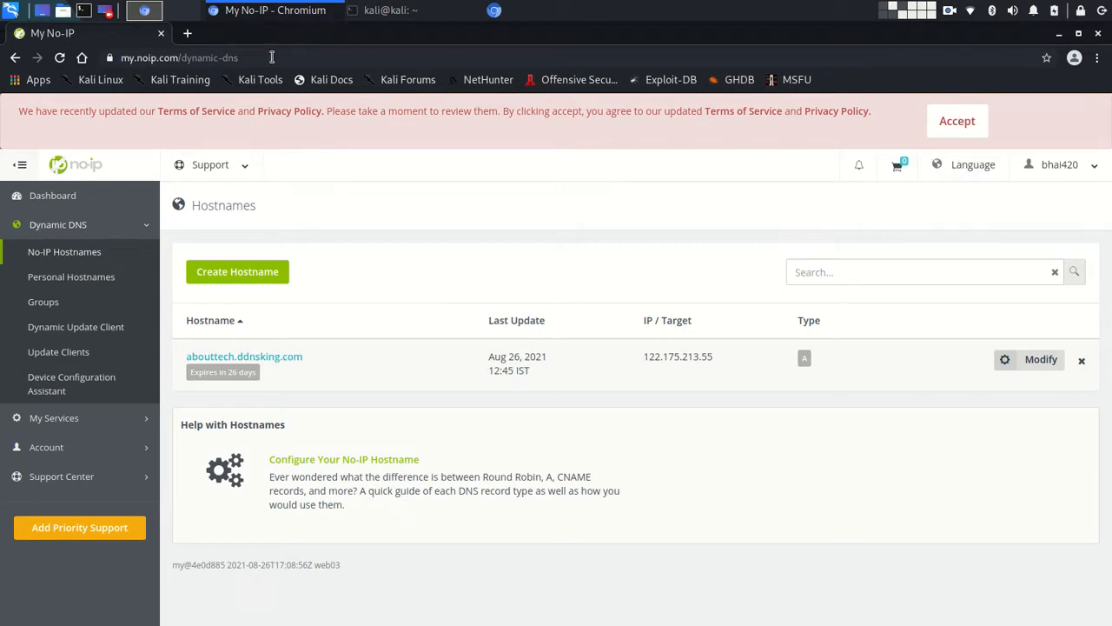
Load the router admin page at 192.168.1.1 in a new tab
{"action": "left_click", "coordinate": [186, 36]}
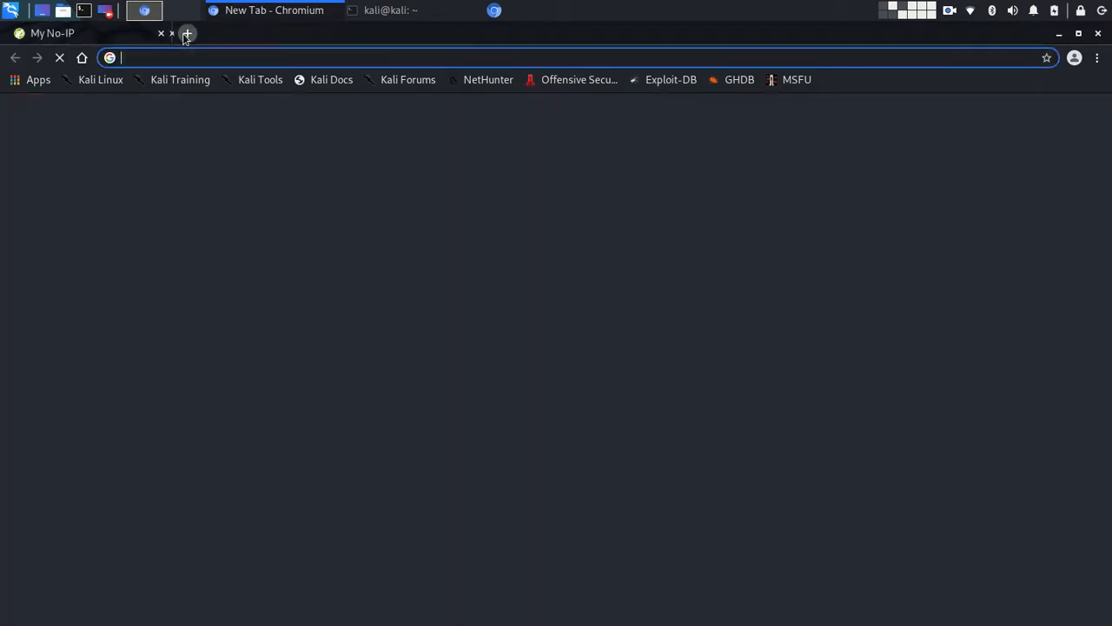
{"action": "left_click", "coordinate": [220, 58]}
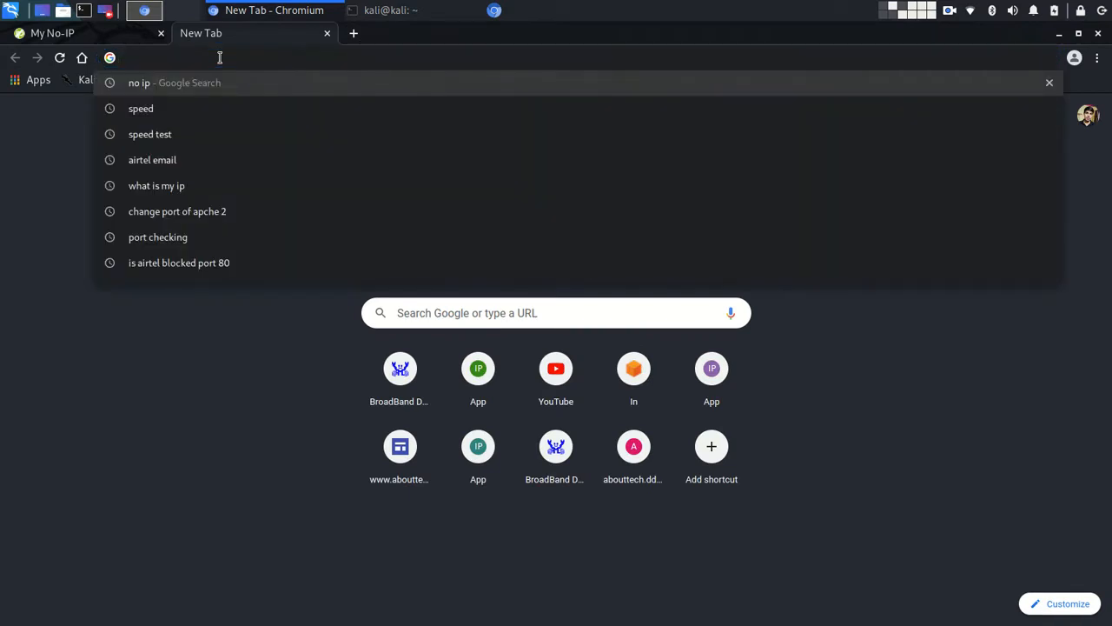
{"action": "type", "text": "g"}
{"action": "key", "text": "BackSpace"}
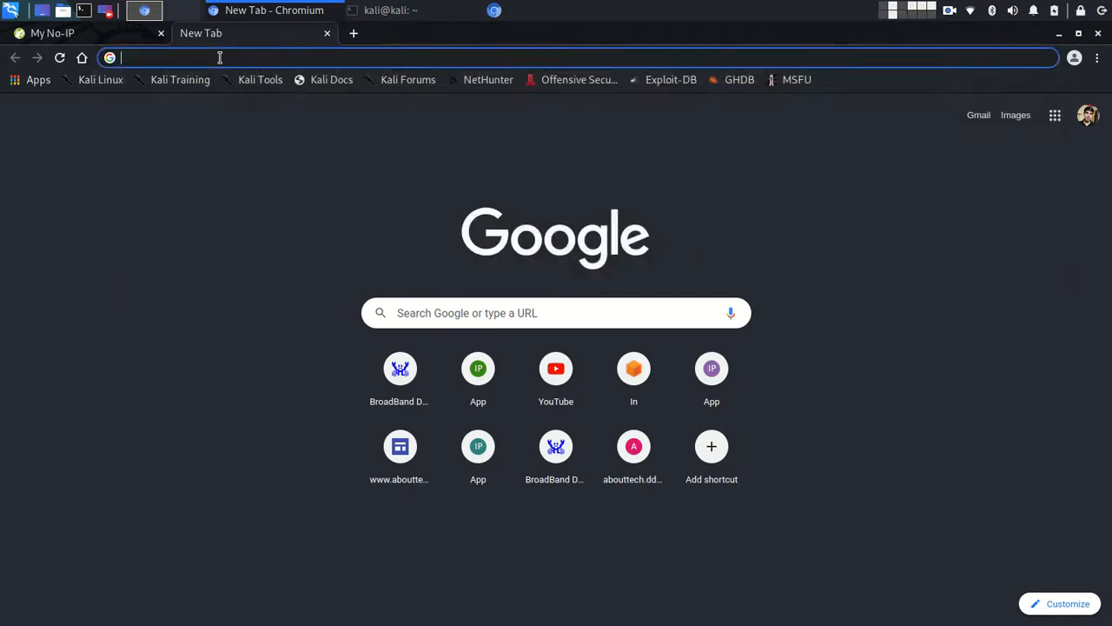
{"action": "type", "text": "after create"}
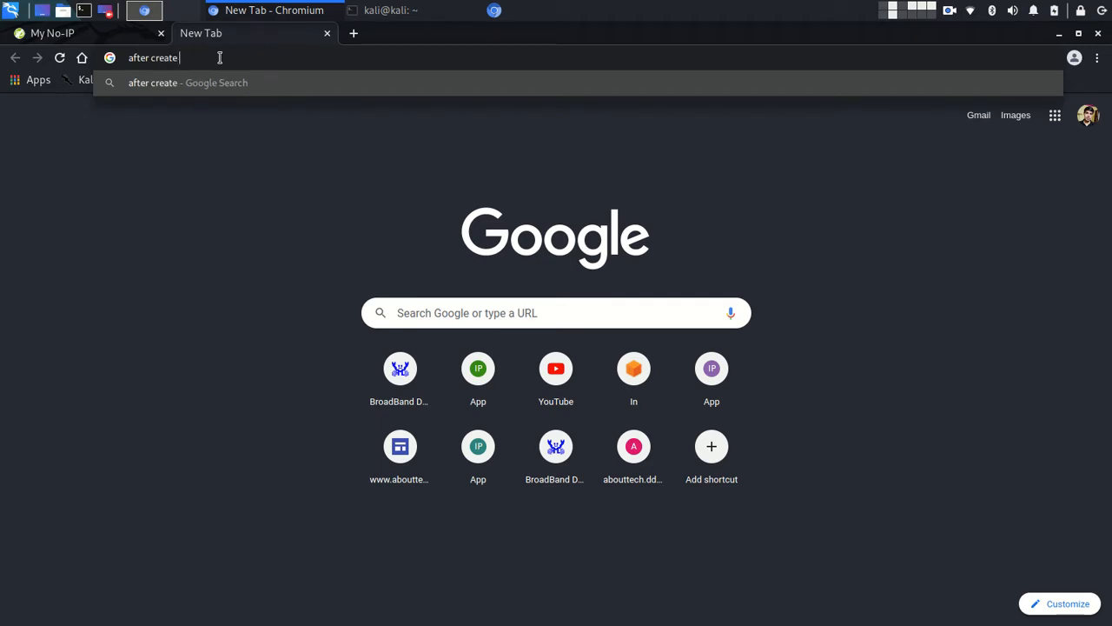
{"action": "type", "text": " hostnae"}
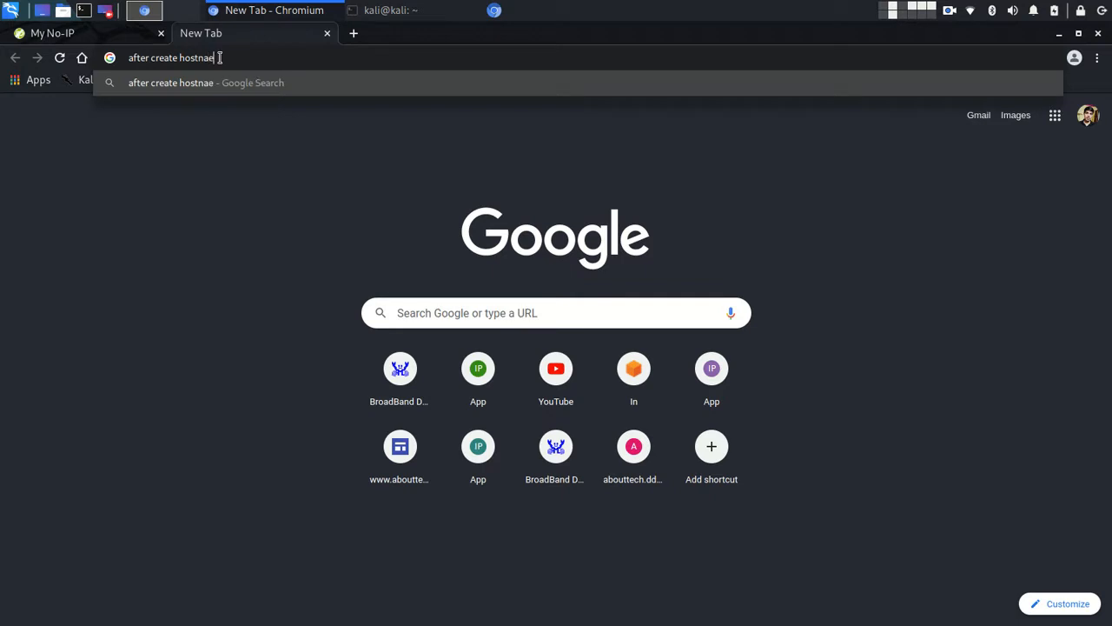
{"action": "key", "text": "BackSpace"}
{"action": "type", "text": "me"}
{"action": "key", "text": "BackSpace"}
{"action": "key", "text": "BackSpace"}
{"action": "key", "text": "BackSpace"}
{"action": "key", "text": "BackSpace"}
{"action": "key", "text": "BackSpace"}
{"action": "key", "text": "BackSpace"}
{"action": "key", "text": "BackSpace"}
{"action": "key", "text": "BackSpace"}
{"action": "key", "text": "BackSpace"}
{"action": "key", "text": "BackSpace"}
{"action": "key", "text": "BackSpace"}
{"action": "key", "text": "BackSpace"}
{"action": "key", "text": "BackSpace"}
{"action": "key", "text": "BackSpace"}
{"action": "key", "text": "BackSpace"}
{"action": "key", "text": "BackSpace"}
{"action": "key", "text": "BackSpace"}
{"action": "key", "text": "BackSpace"}
{"action": "key", "text": "BackSpace"}
{"action": "key", "text": "BackSpace"}
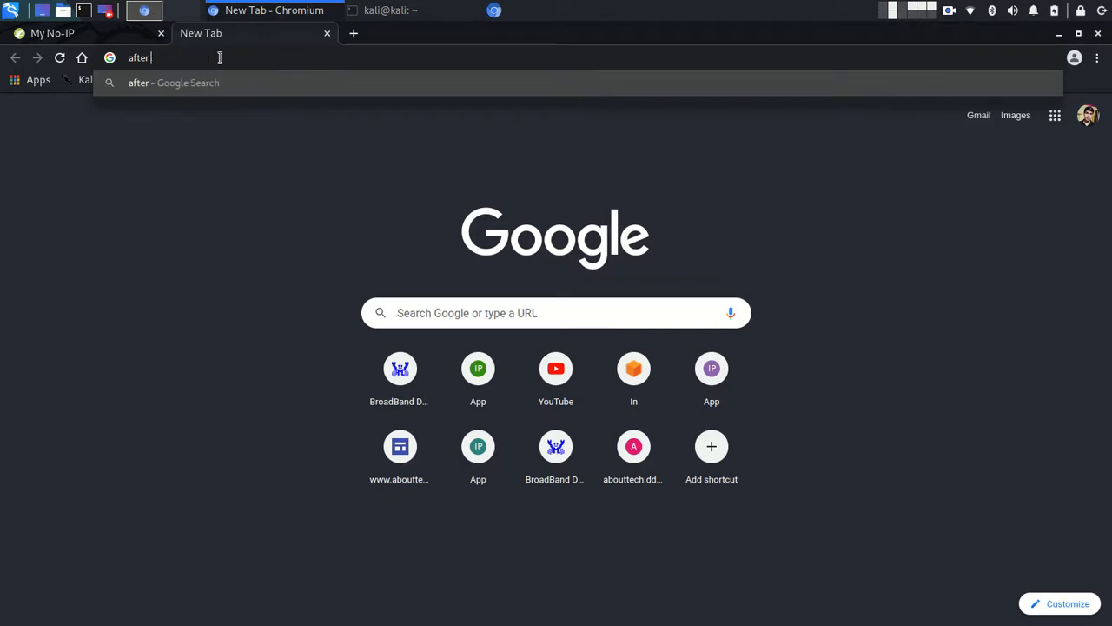
{"action": "type", "text": "go"}
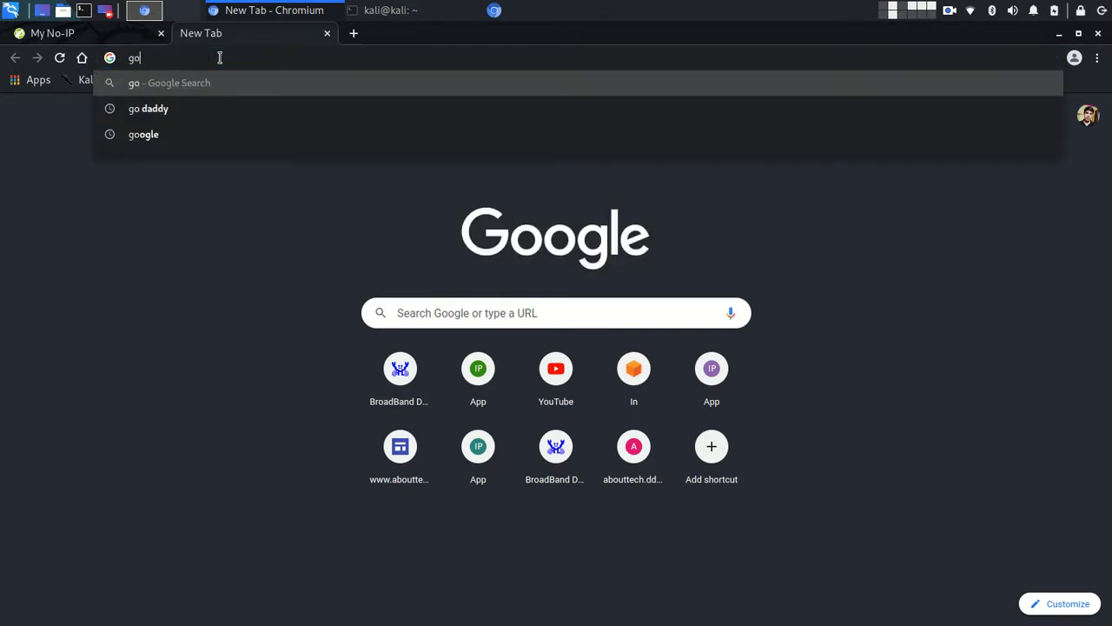
{"action": "type", "text": " to ro"}
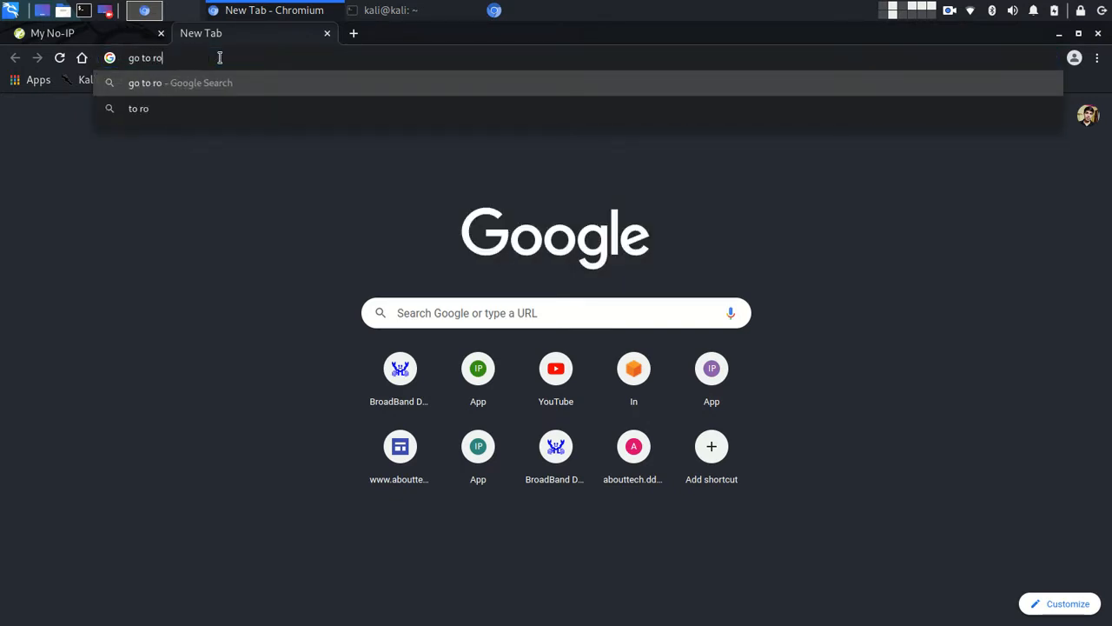
{"action": "type", "text": "uter setting"}
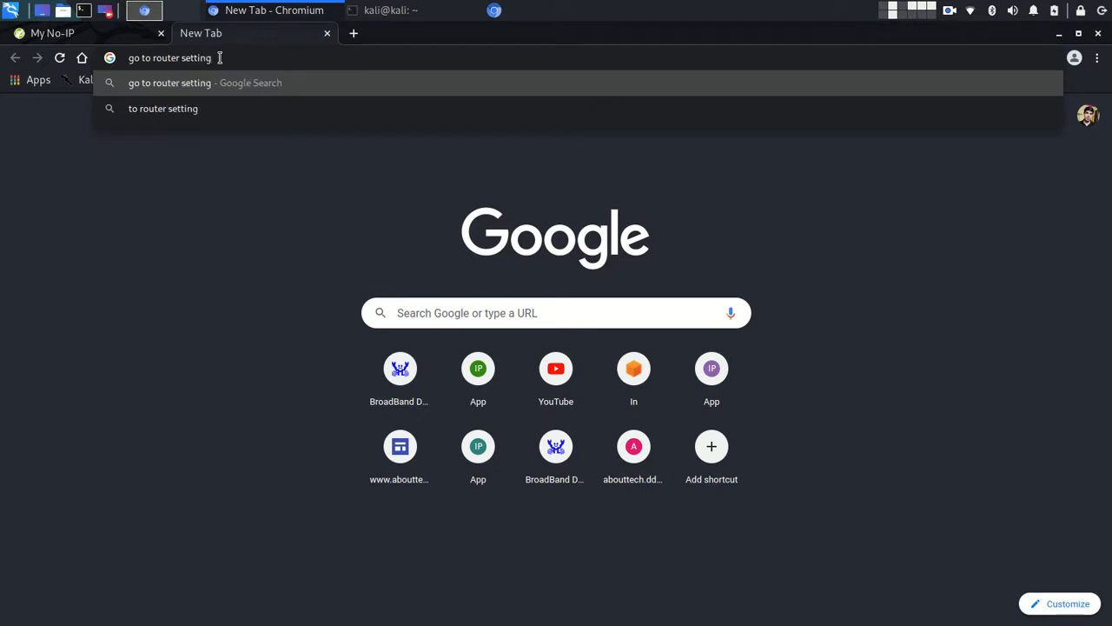
{"action": "key", "text": "BackSpace"}
{"action": "key", "text": "BackSpace"}
{"action": "key", "text": "BackSpace"}
{"action": "key", "text": "BackSpace"}
{"action": "key", "text": "BackSpace"}
{"action": "key", "text": "BackSpace"}
{"action": "key", "text": "BackSpace"}
{"action": "key", "text": "BackSpace"}
{"action": "key", "text": "BackSpace"}
{"action": "key", "text": "BackSpace"}
{"action": "key", "text": "BackSpace"}
{"action": "key", "text": "BackSpace"}
{"action": "key", "text": "BackSpace"}
{"action": "key", "text": "BackSpace"}
{"action": "key", "text": "BackSpace"}
{"action": "key", "text": "BackSpace"}
{"action": "key", "text": "BackSpace"}
{"action": "key", "text": "BackSpace"}
{"action": "key", "text": "BackSpace"}
{"action": "key", "text": "BackSpace"}
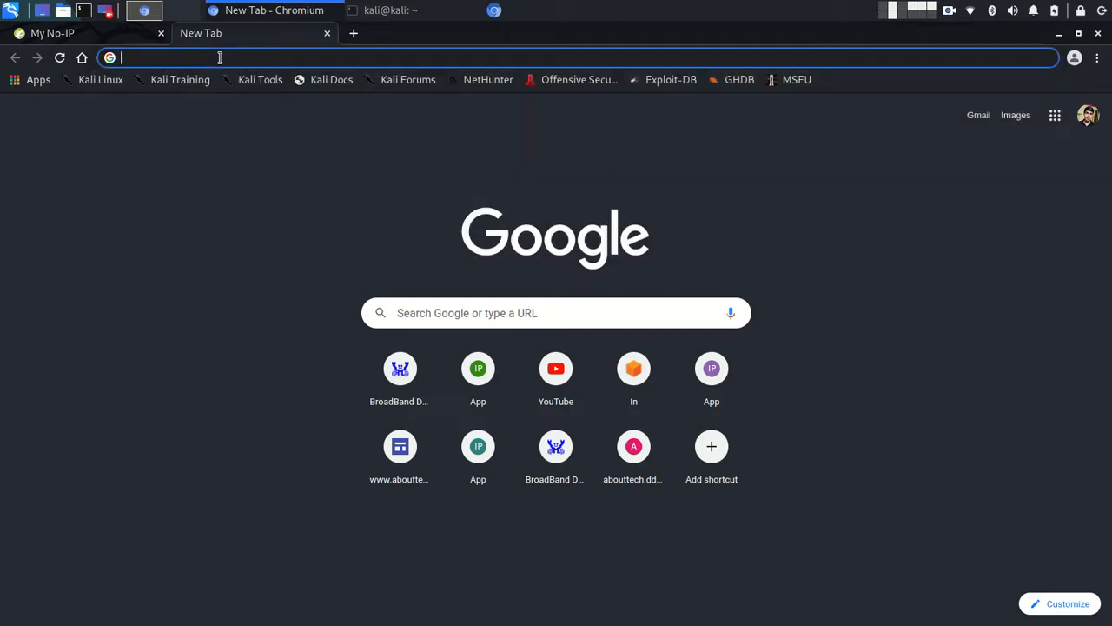
{"action": "type", "text": "192.1"}
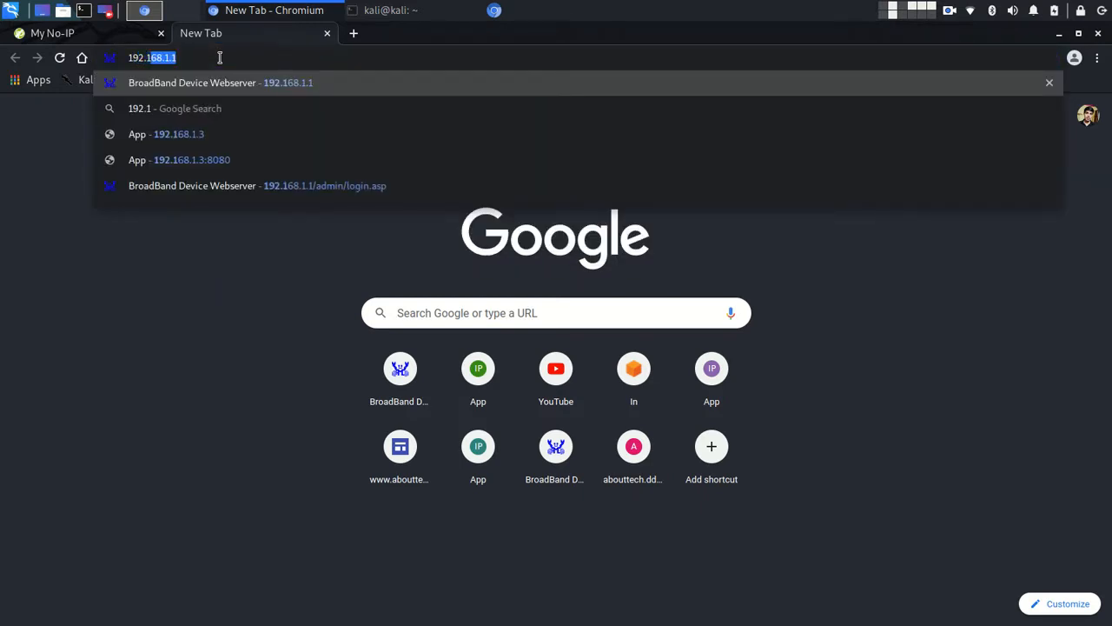
{"action": "type", "text": "68"}
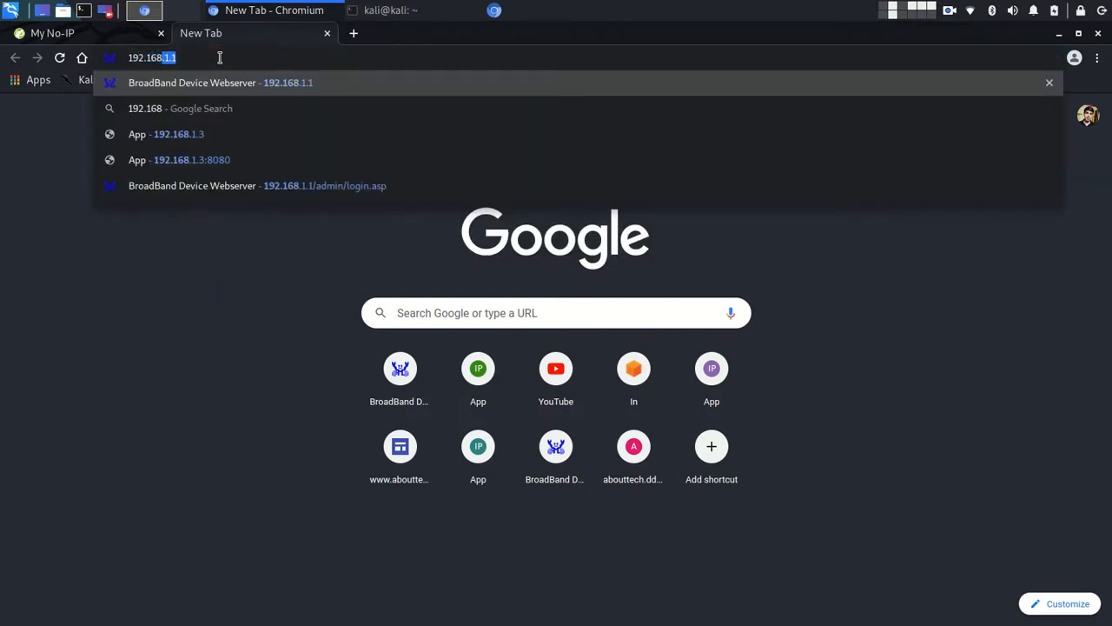
{"action": "type", "text": ".1.1"}
{"action": "key", "text": "Return"}
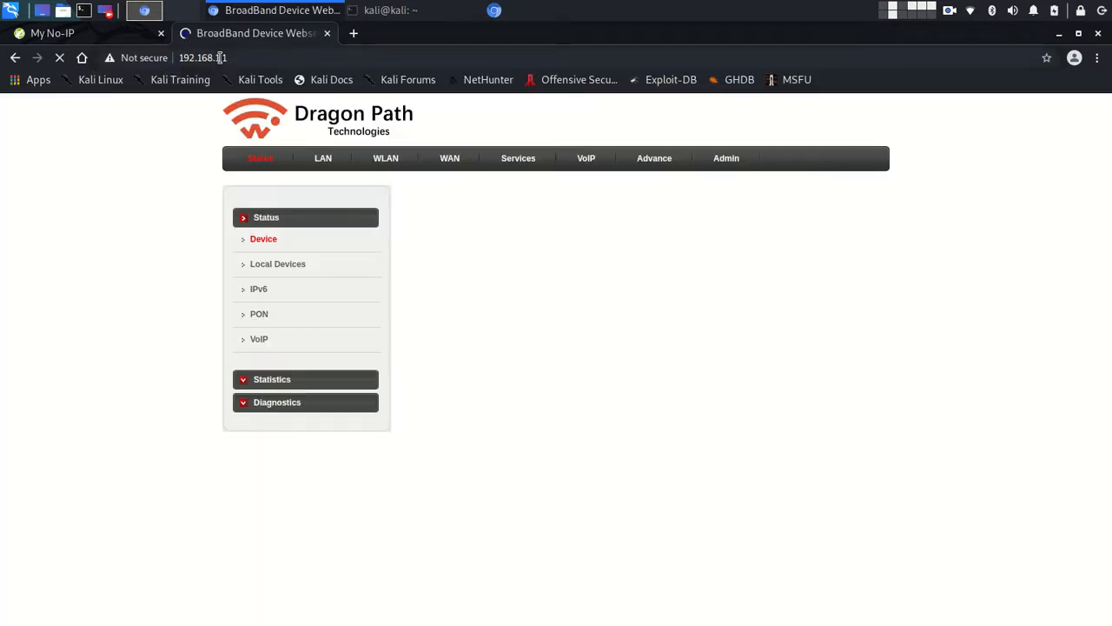
Log out of the Dragon Path router from its Administration section
{"action": "left_click", "coordinate": [721, 162]}
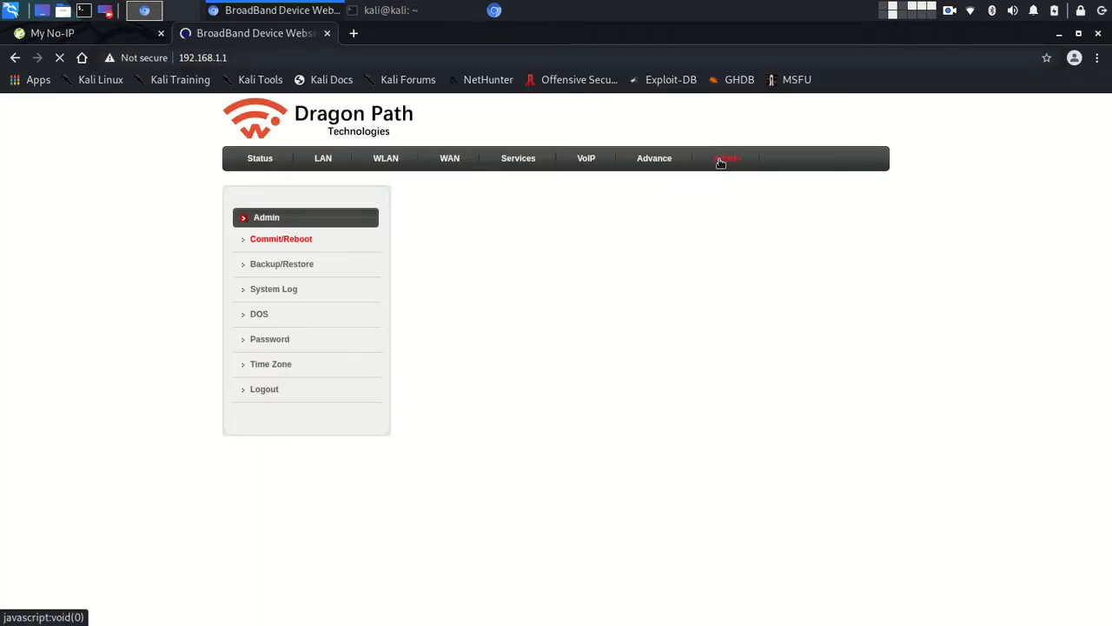
{"action": "left_click", "coordinate": [259, 390]}
{"action": "left_click", "coordinate": [417, 229]}
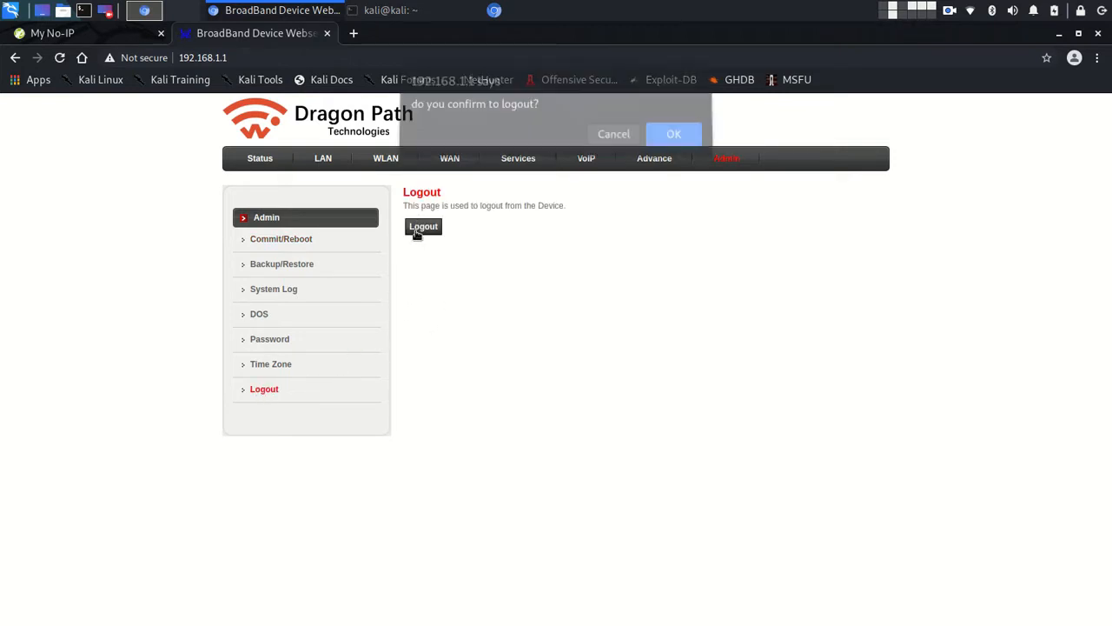
{"action": "left_click", "coordinate": [673, 140]}
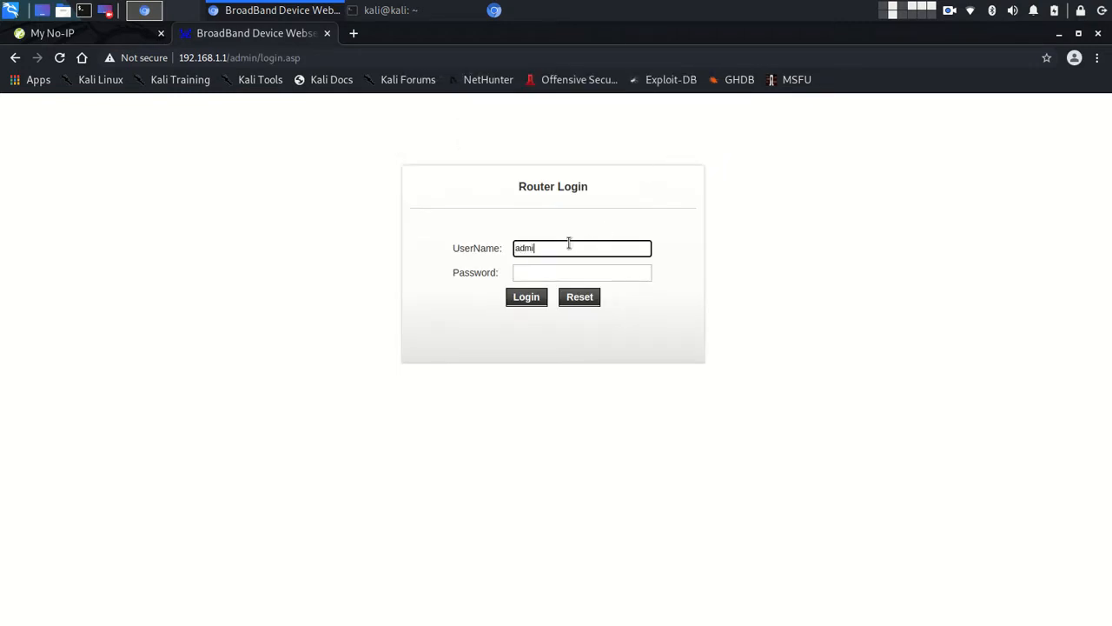
Sign back into the router, view LAN Interface Settings, and start a blank tab
{"action": "key", "text": "Tab"}
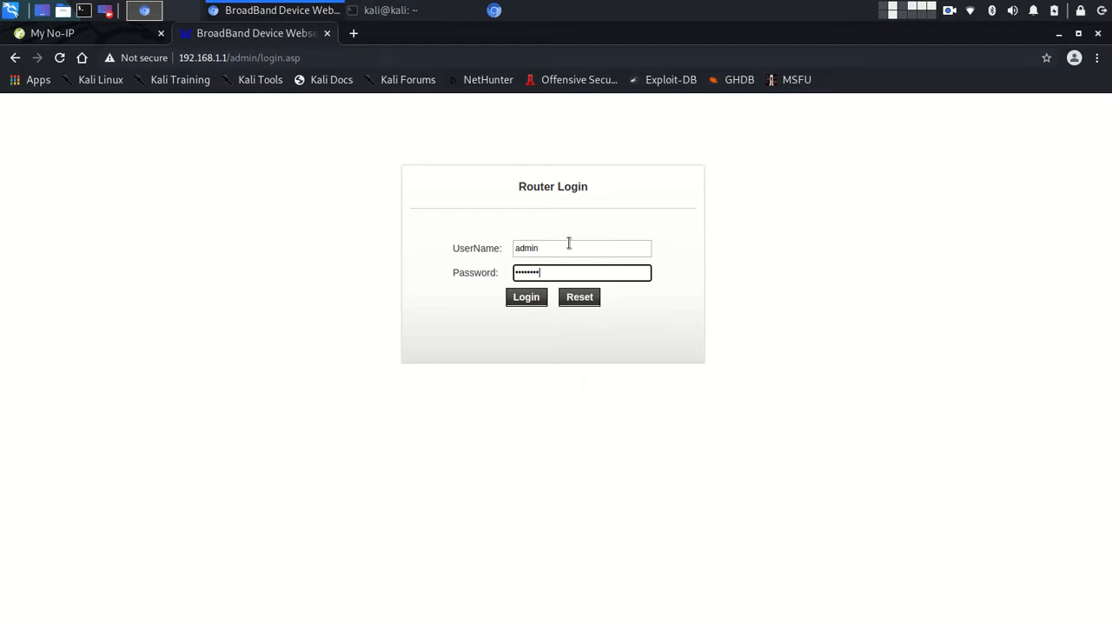
{"action": "key", "text": "Return"}
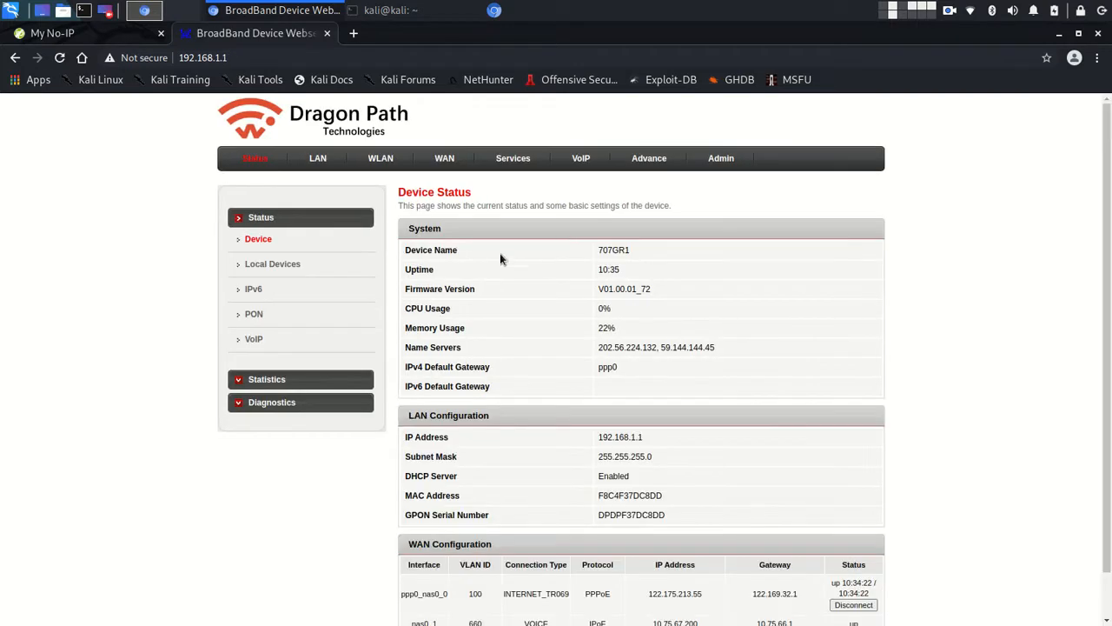
{"action": "left_click", "coordinate": [319, 159]}
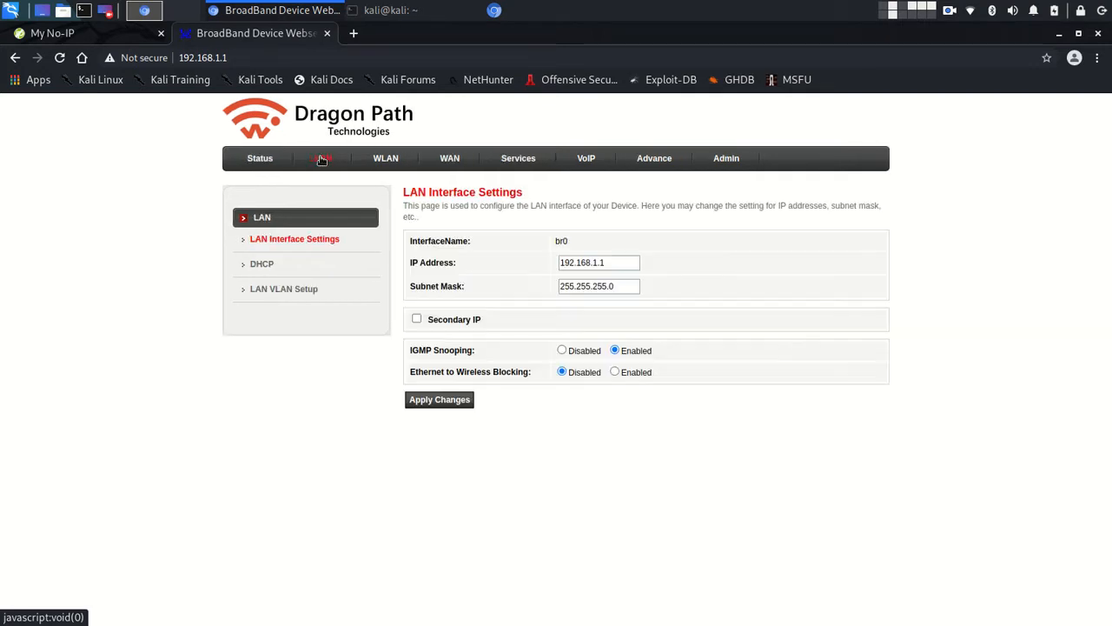
{"action": "left_click", "coordinate": [355, 34]}
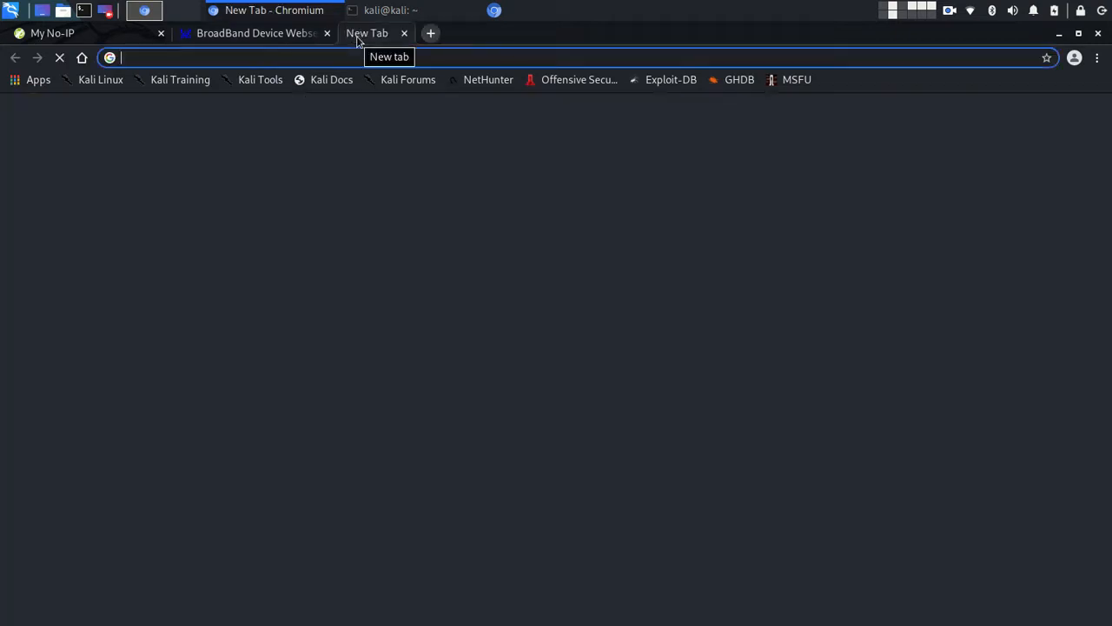
Note 'set static ip to your local device which you want to aceess through no ip' in the address bar
{"action": "type", "text": "se"}
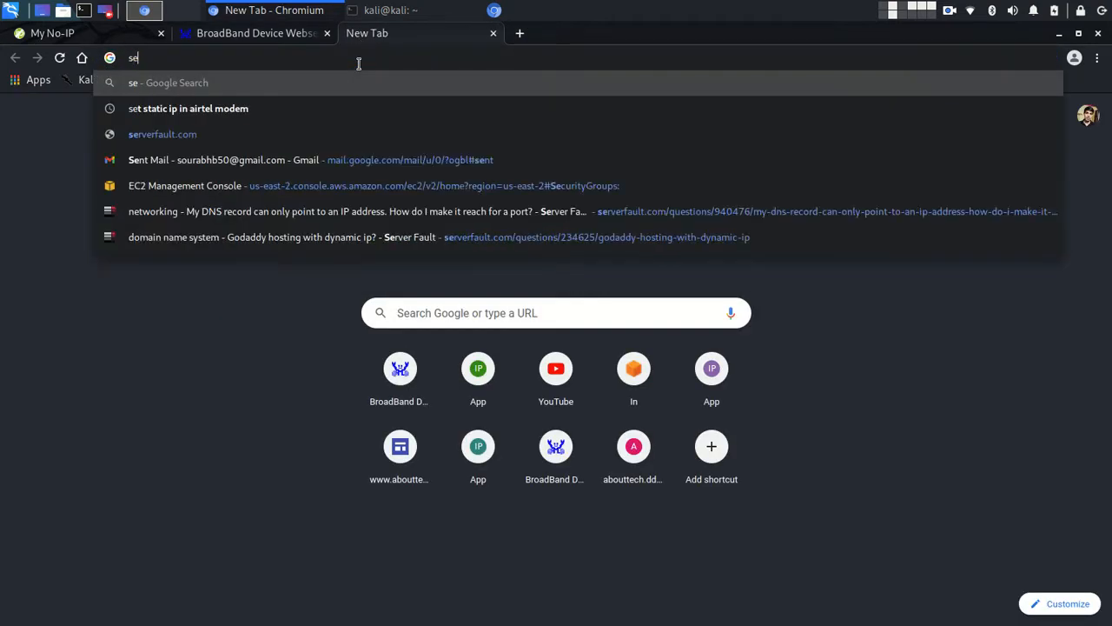
{"action": "type", "text": "t st"}
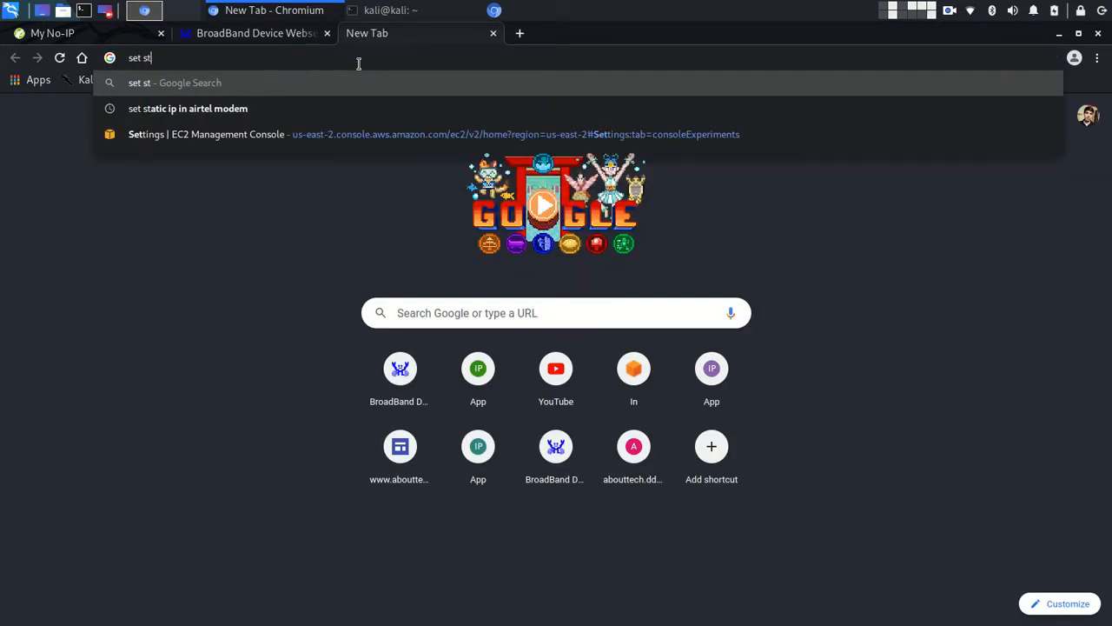
{"action": "type", "text": "atic"}
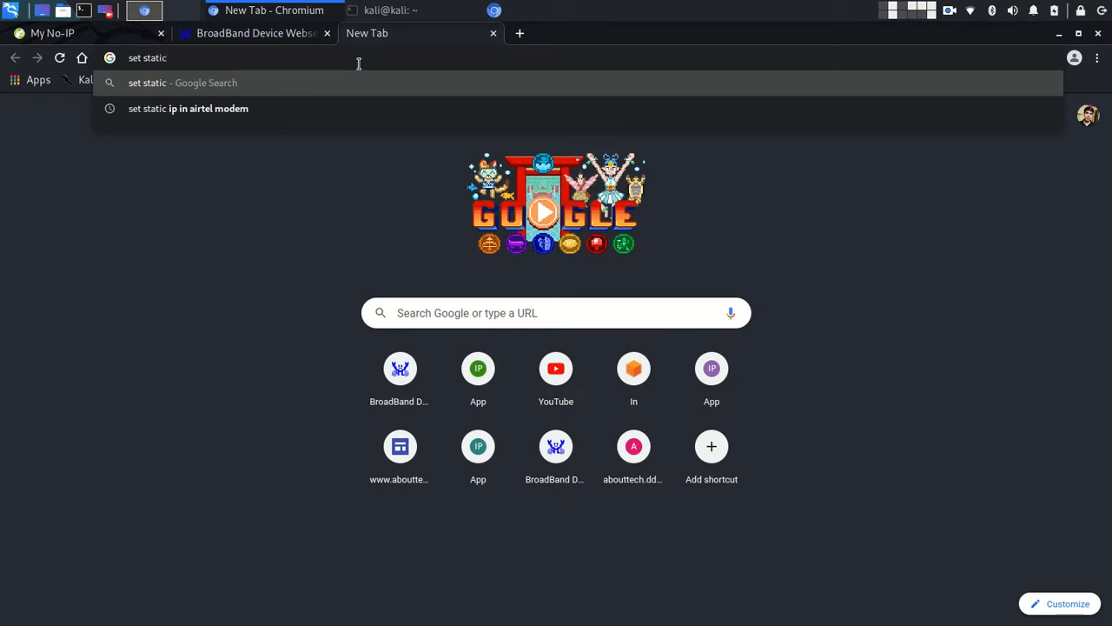
{"action": "type", "text": " ip to "}
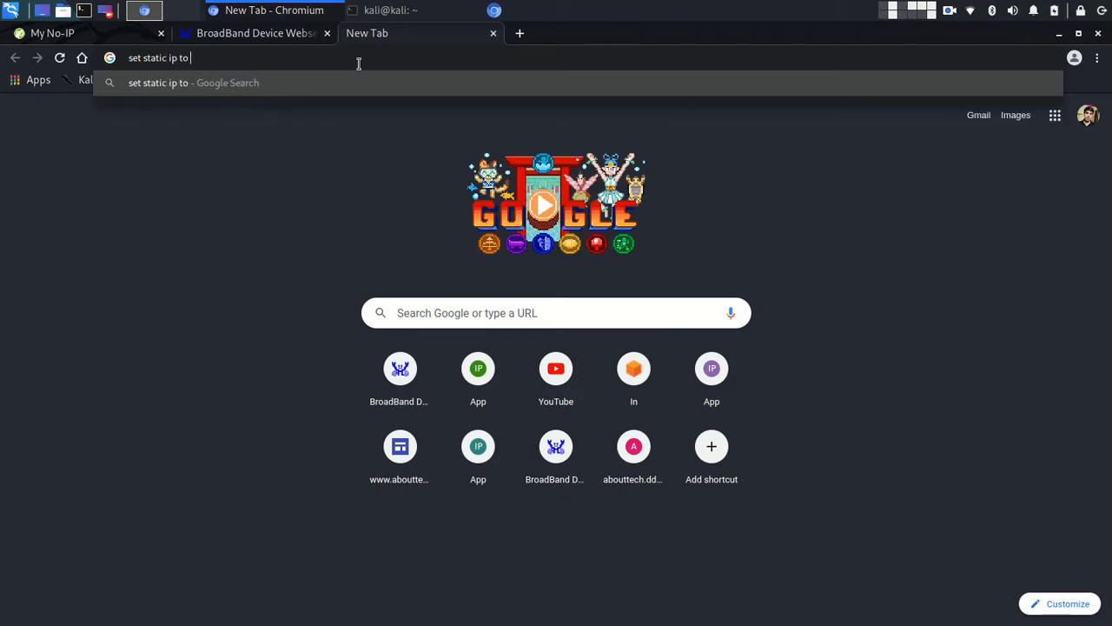
{"action": "type", "text": "your"}
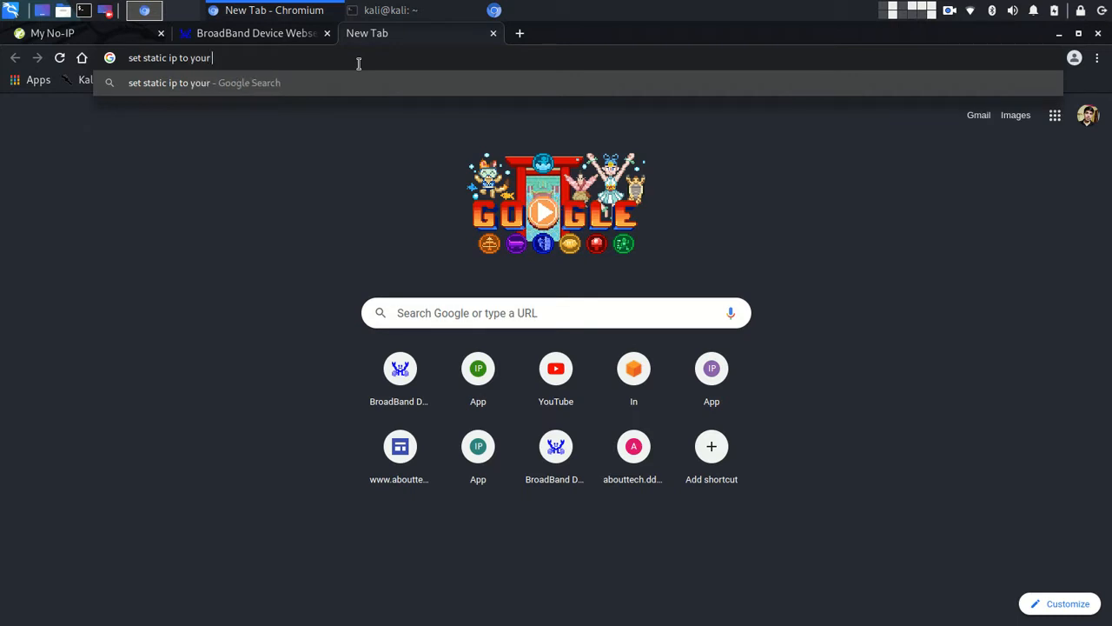
{"action": "type", "text": " local"}
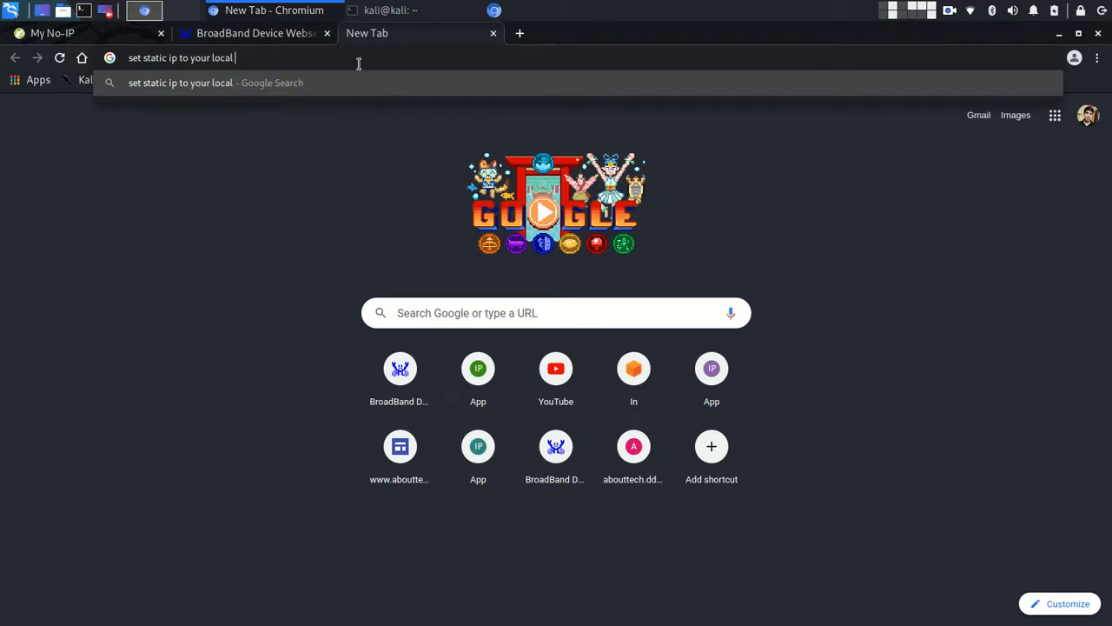
{"action": "type", "text": " devic"}
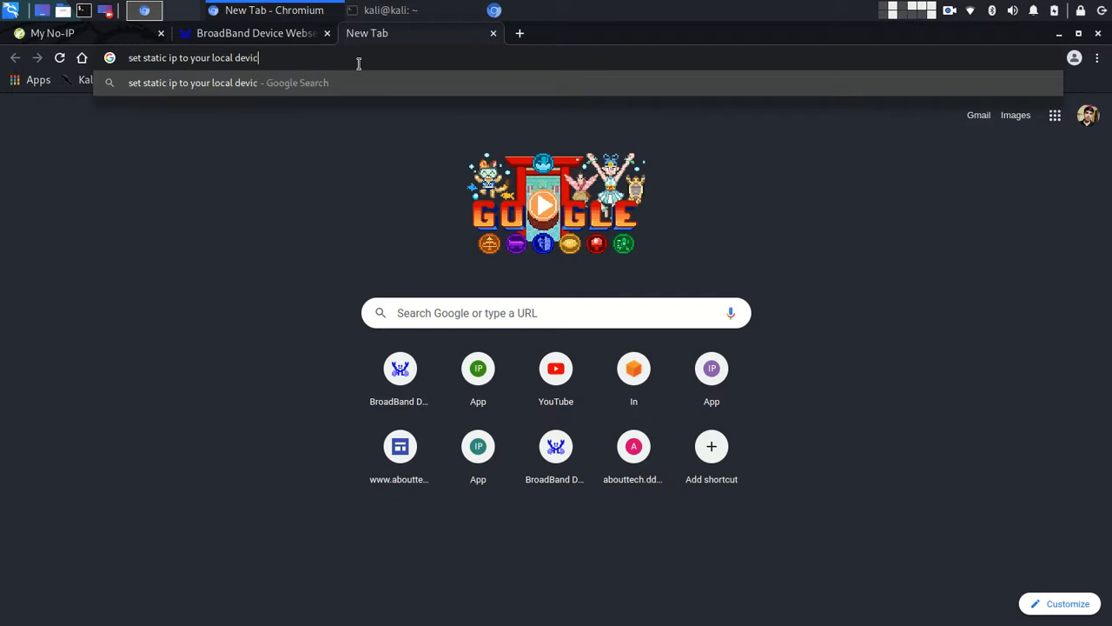
{"action": "type", "text": "es"}
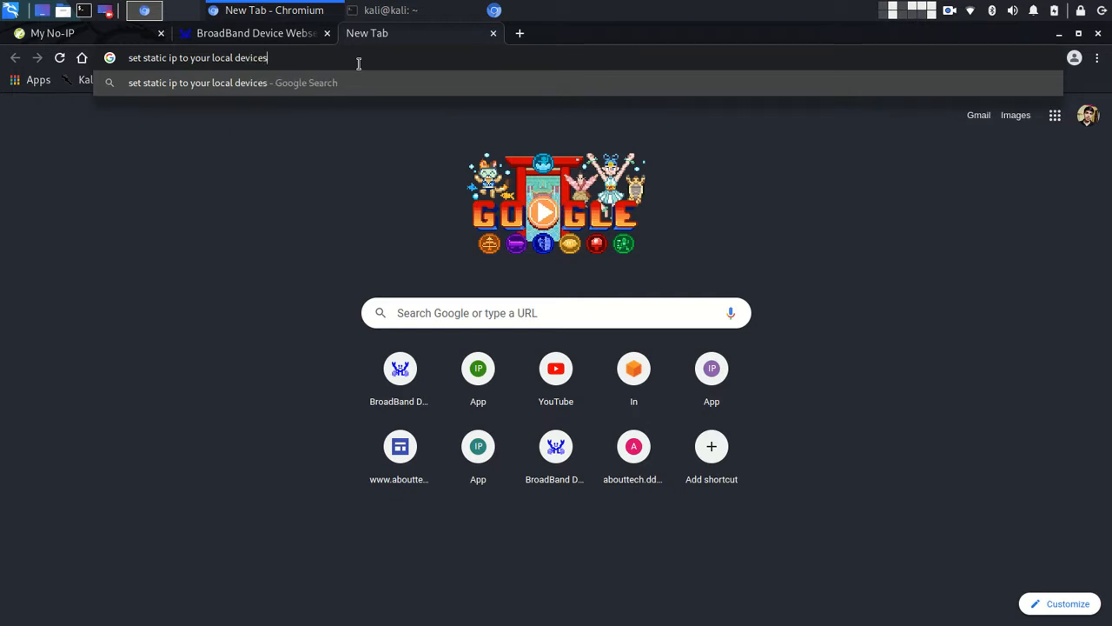
{"action": "key", "text": "BackSpace"}
{"action": "type", "text": "which"}
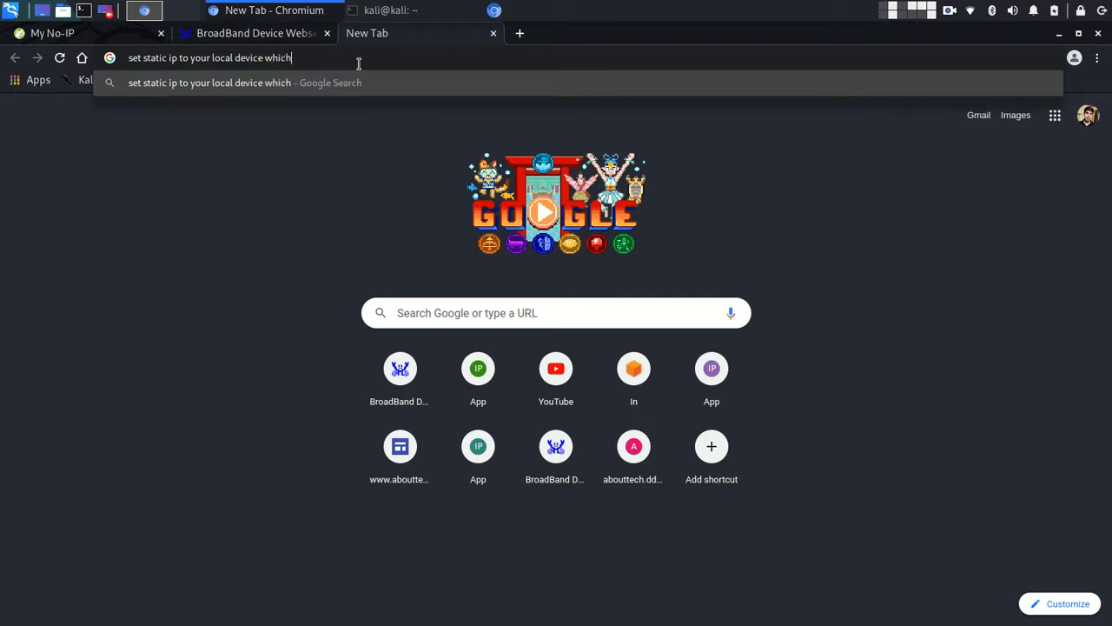
{"action": "type", "text": " you"}
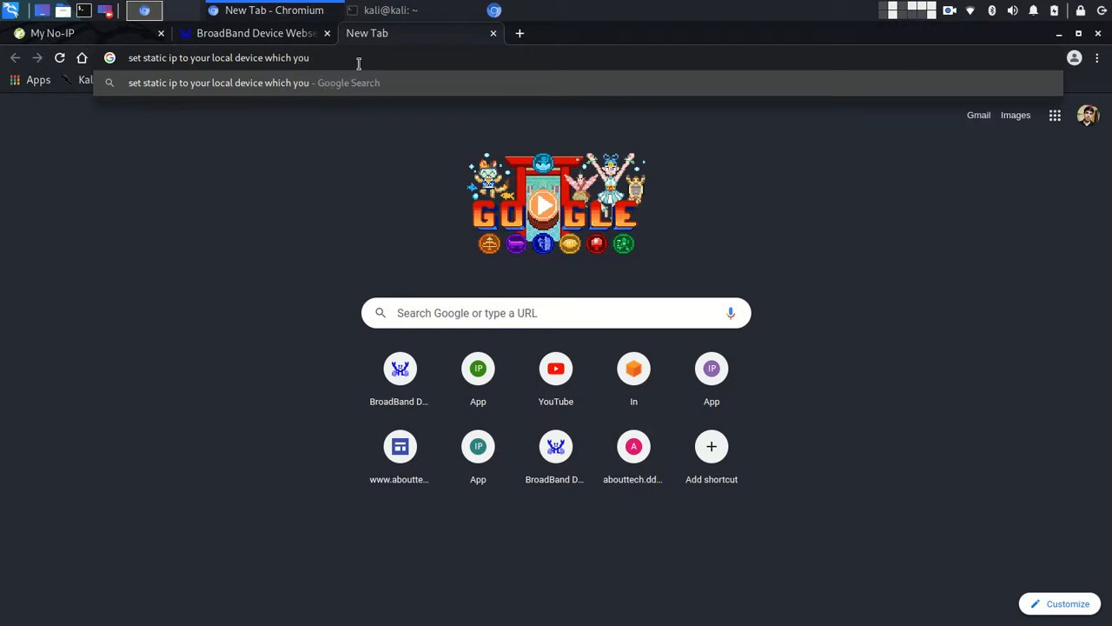
{"action": "type", "text": " want to"}
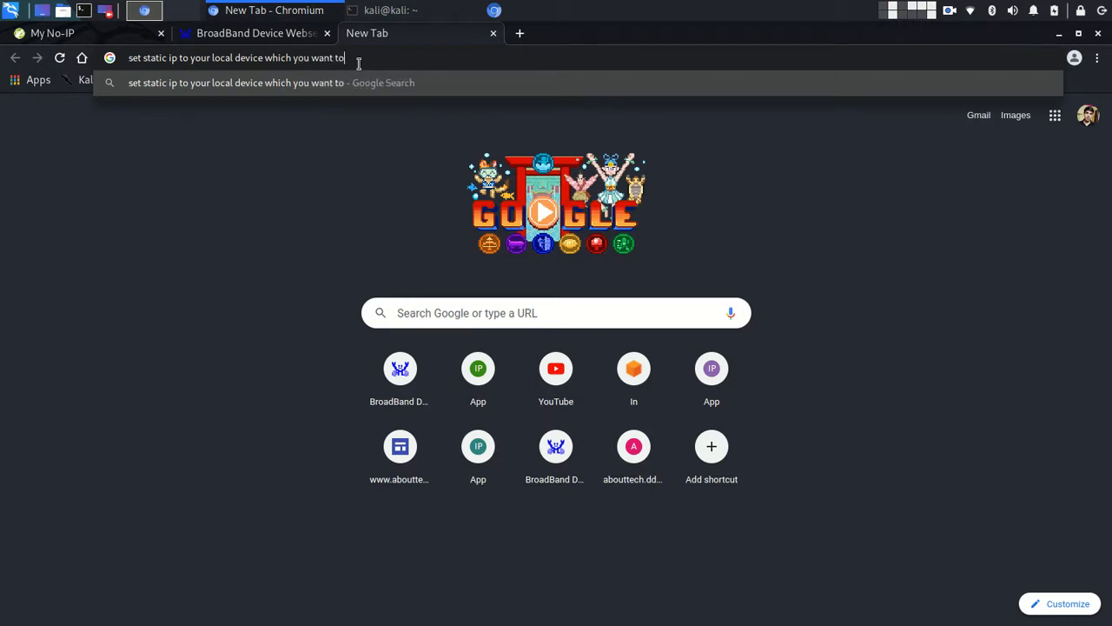
{"action": "type", "text": " acees"}
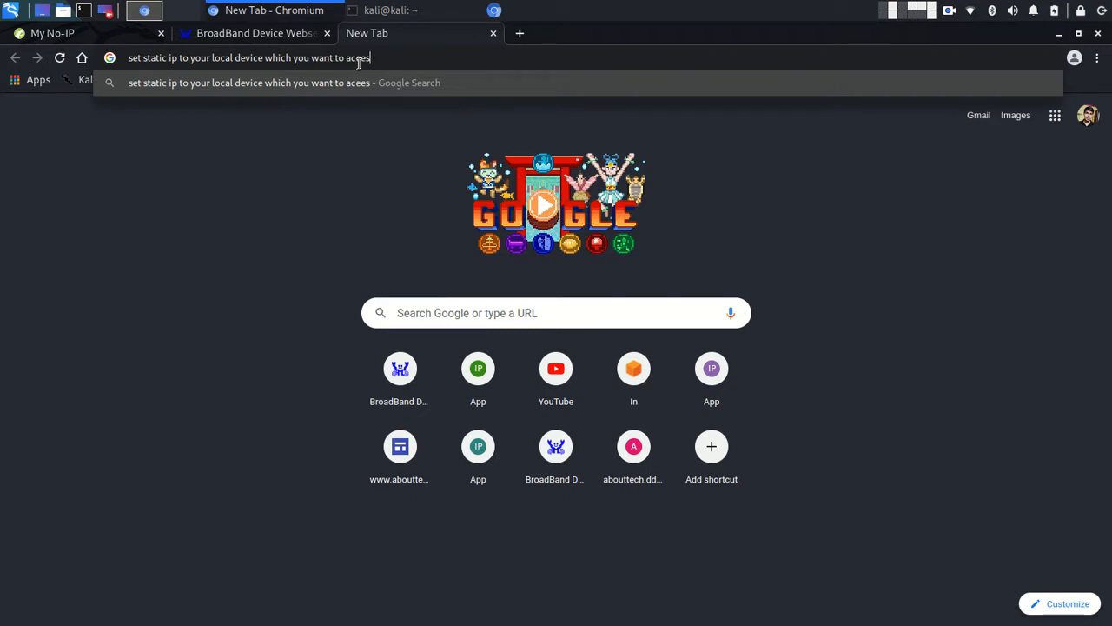
{"action": "key", "text": "BackSpace"}
{"action": "key", "text": "BackSpace"}
{"action": "type", "text": "ss"}
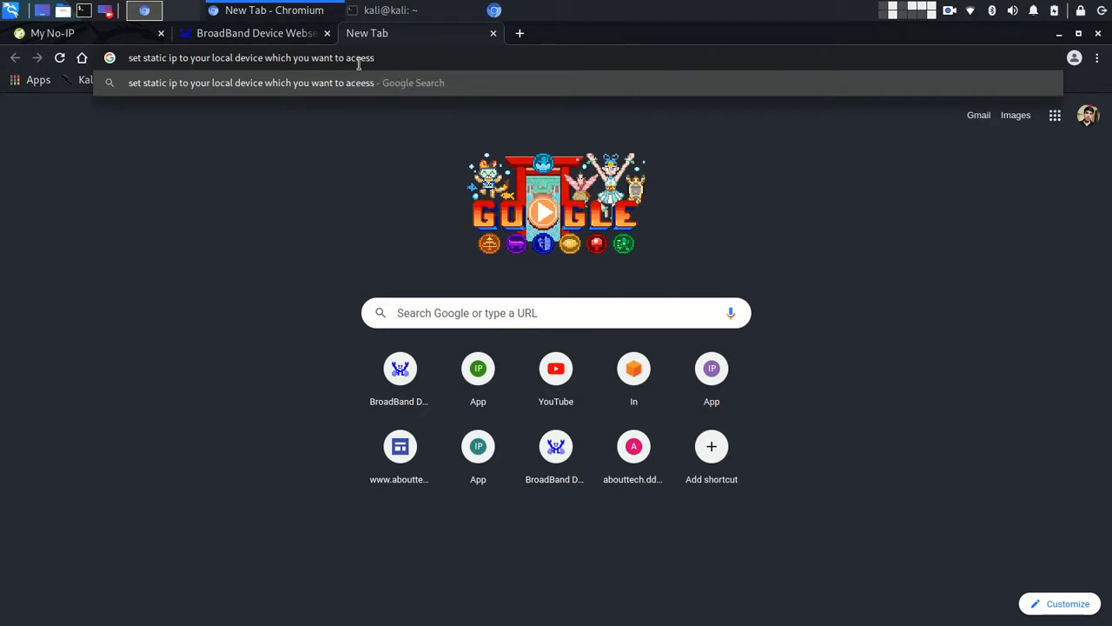
{"action": "type", "text": " through"}
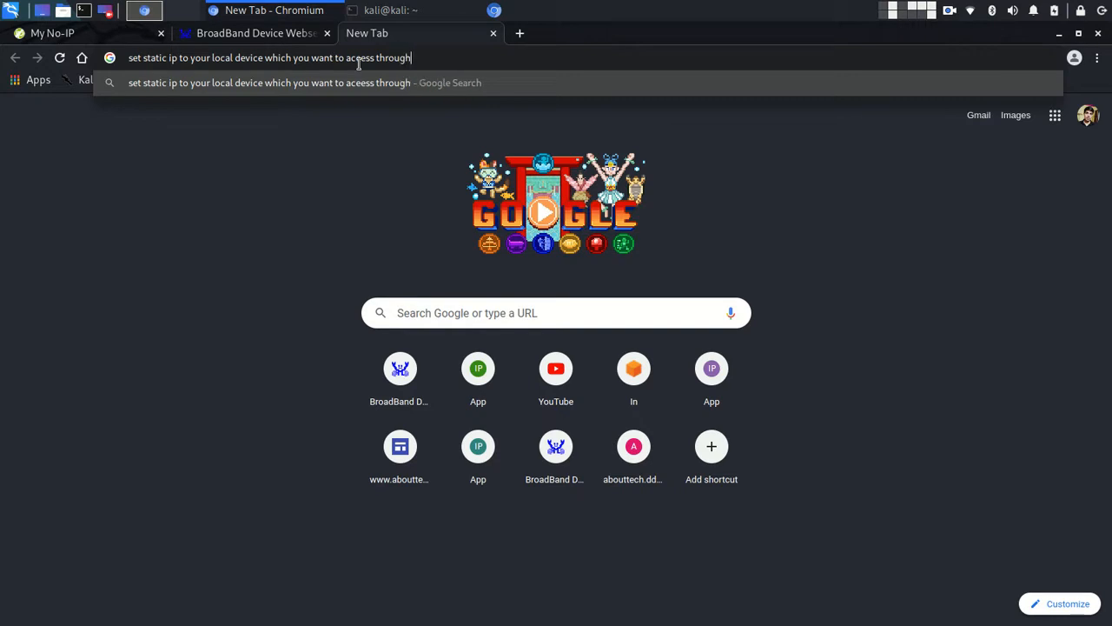
{"action": "type", "text": " no ip"}
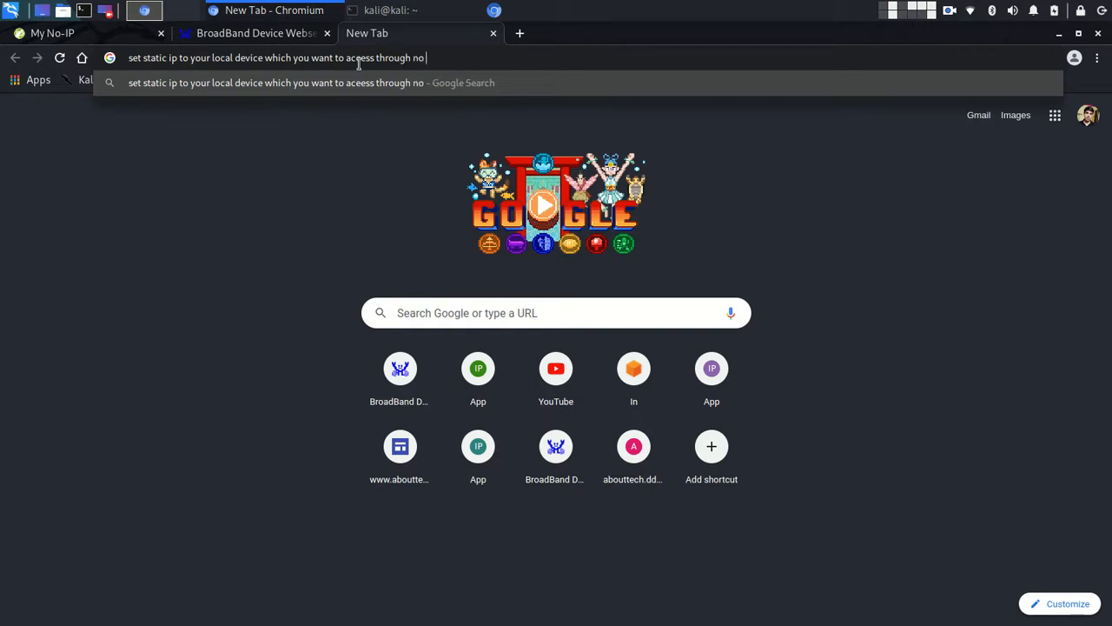
{"action": "left_click", "coordinate": [263, 36]}
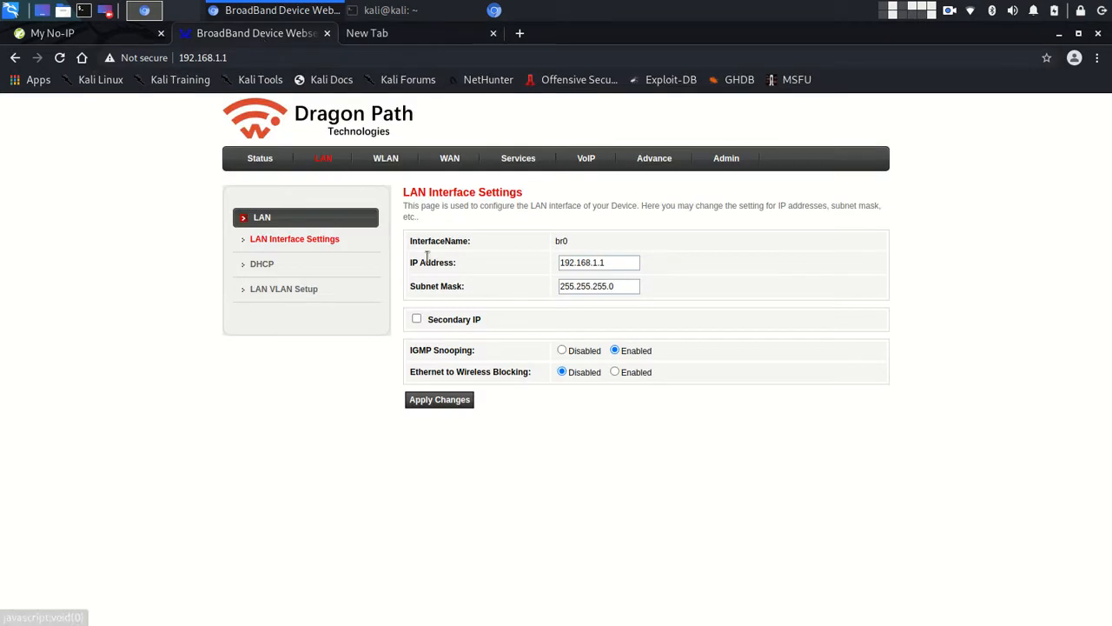
Open DHCP settings and the MAC-based assignments, highlighting the existing reservation
{"action": "left_click", "coordinate": [261, 264]}
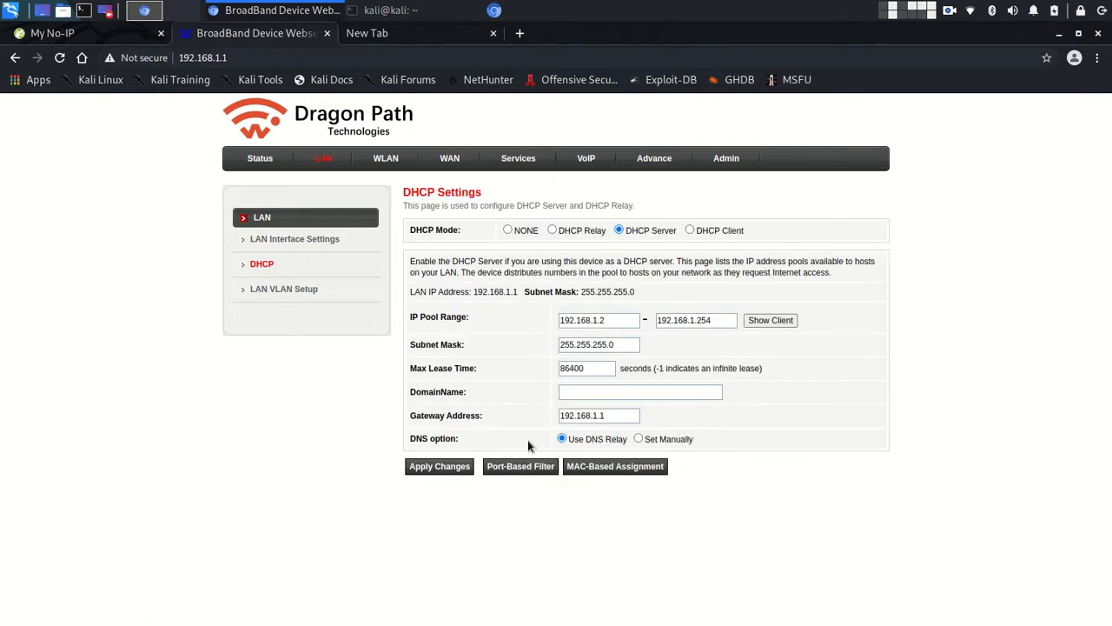
{"action": "left_click", "coordinate": [600, 468]}
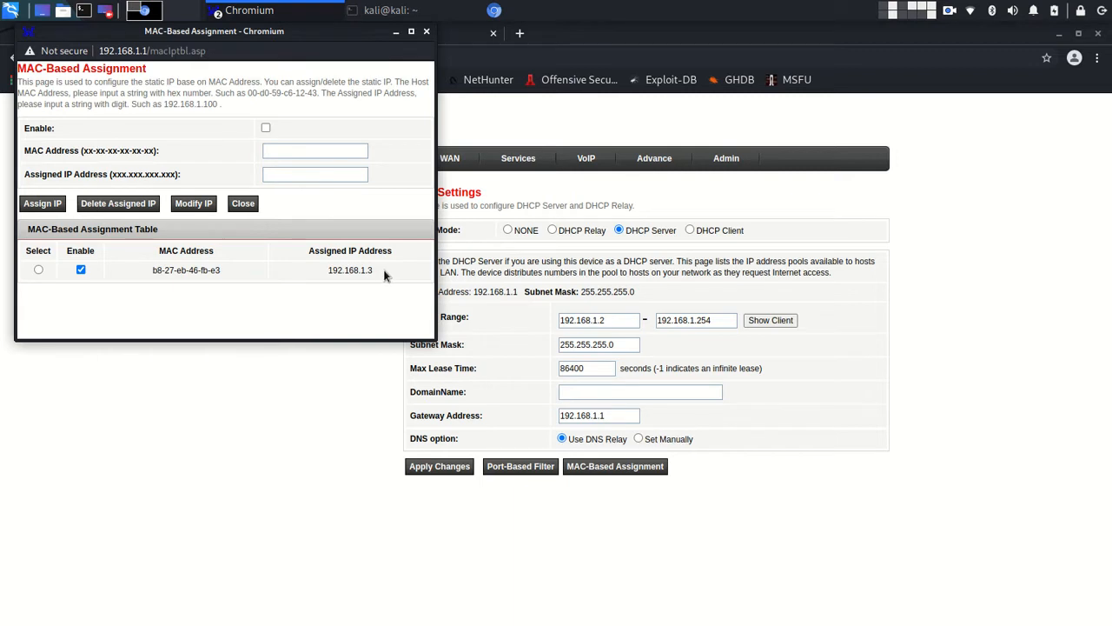
{"action": "left_click_drag", "start_coordinate": [386, 269], "coordinate": [97, 273]}
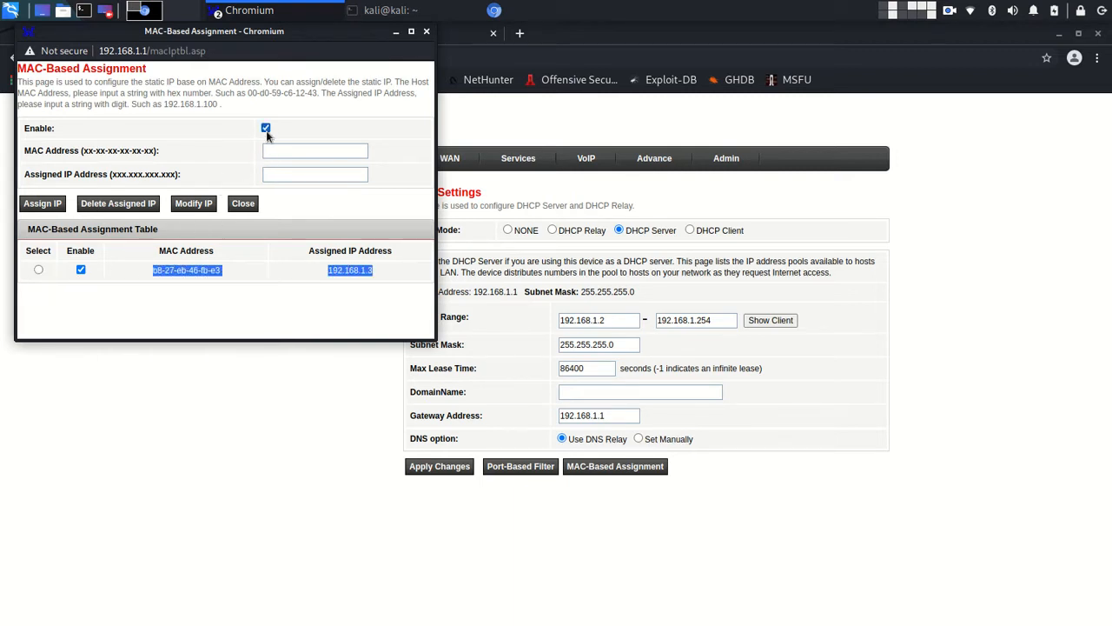
Enter example MAC and IP text, point out reserved 192.168.1.3, and close unchanged
{"action": "left_click", "coordinate": [279, 151]}
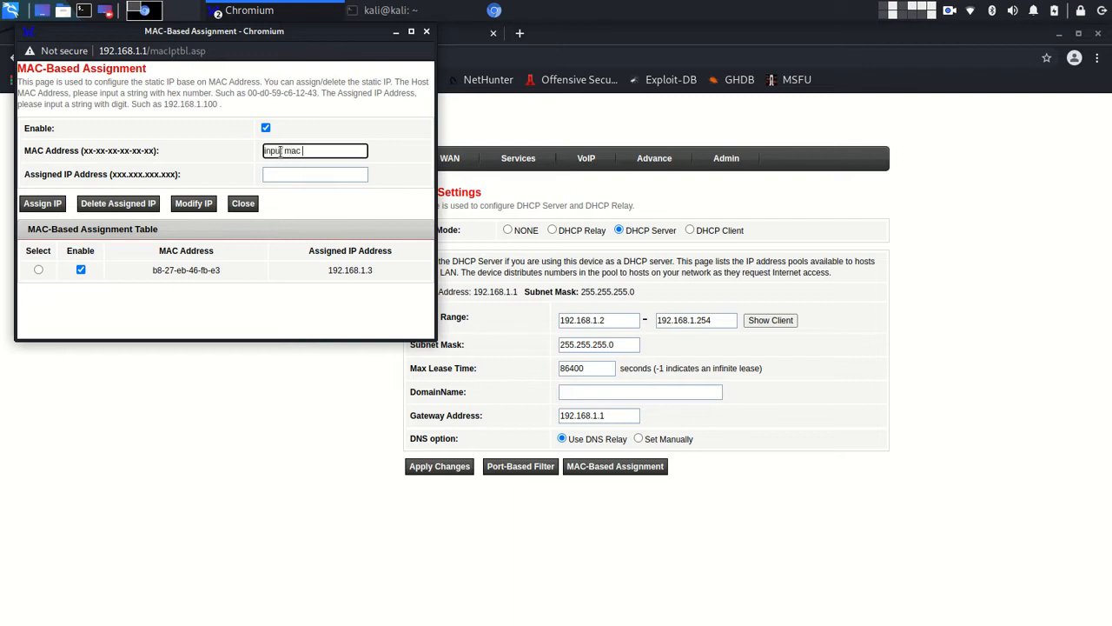
{"action": "type", "text": "or"}
{"action": "left_click", "coordinate": [310, 173]}
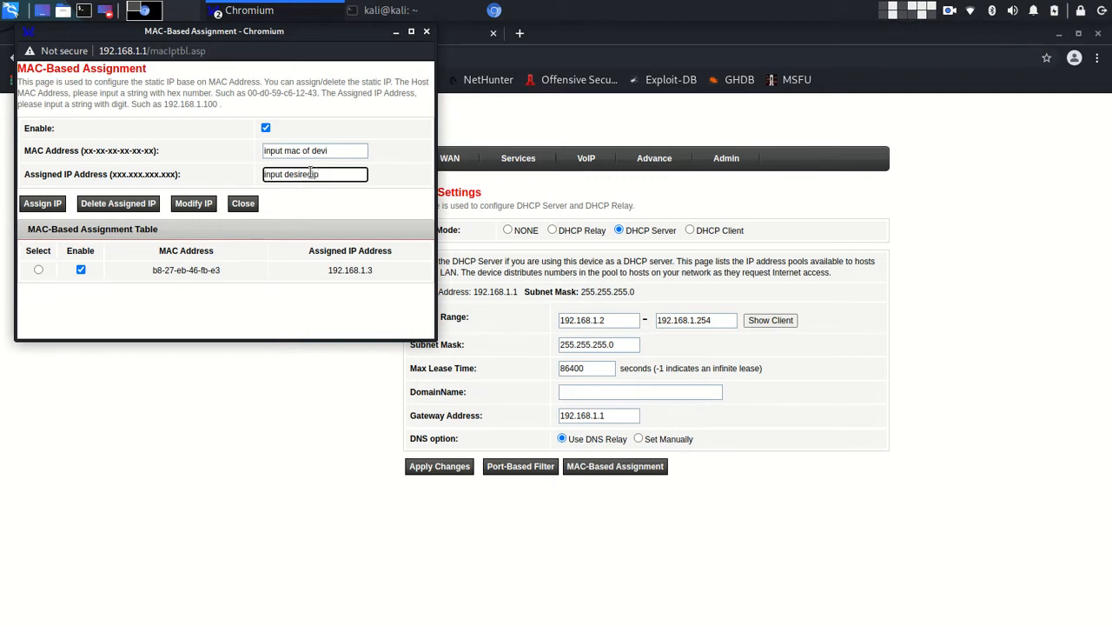
{"action": "type", "text": "d"}
{"action": "left_click_drag", "start_coordinate": [338, 174], "coordinate": [257, 178]}
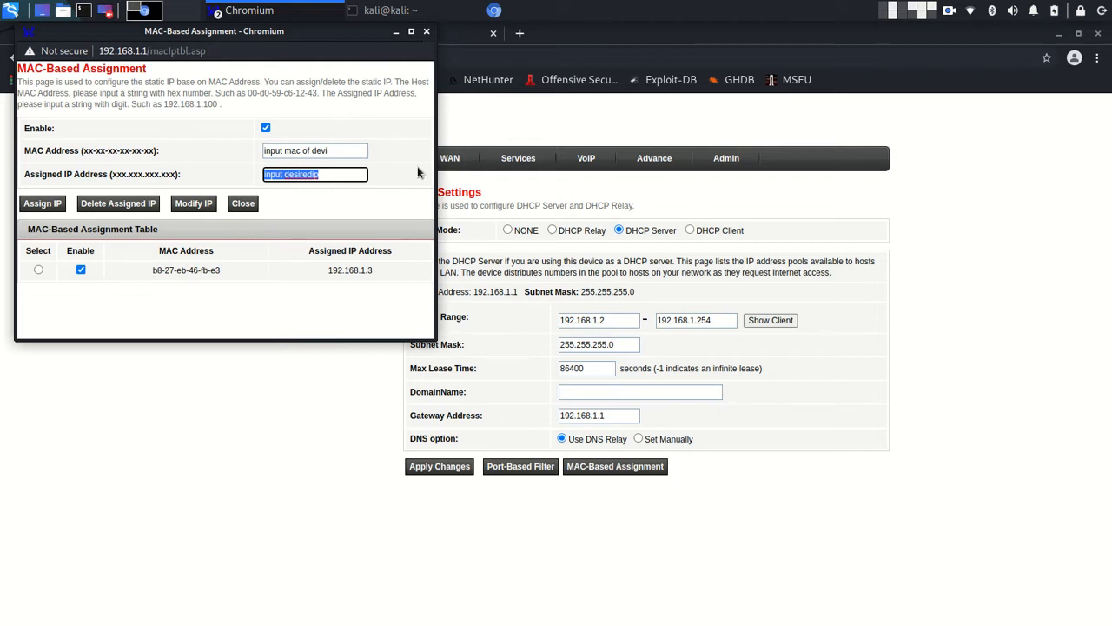
{"action": "left_click_drag", "start_coordinate": [385, 278], "coordinate": [122, 276]}
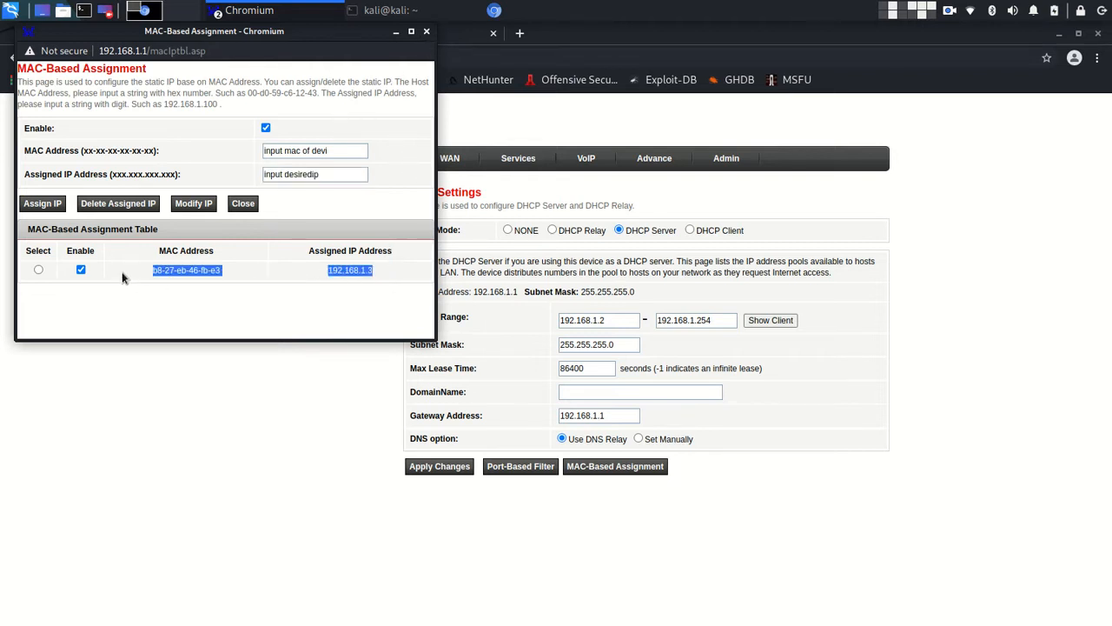
{"action": "left_click", "coordinate": [426, 32]}
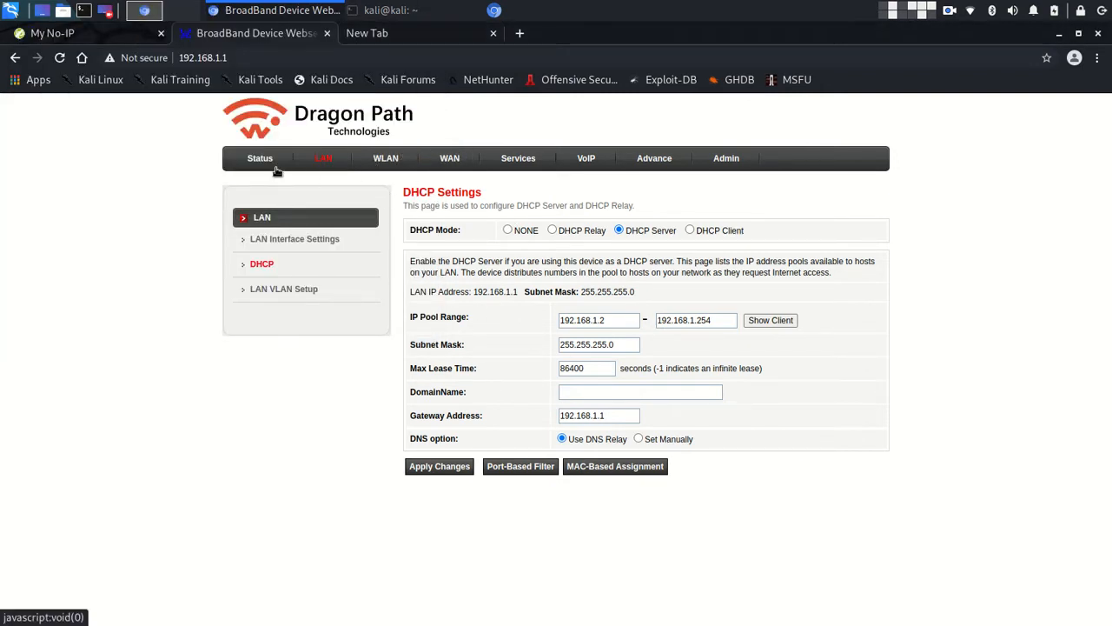
Open Services > Dynamic DNS and choose No-IP as the DDNS provider
{"action": "left_click", "coordinate": [521, 162]}
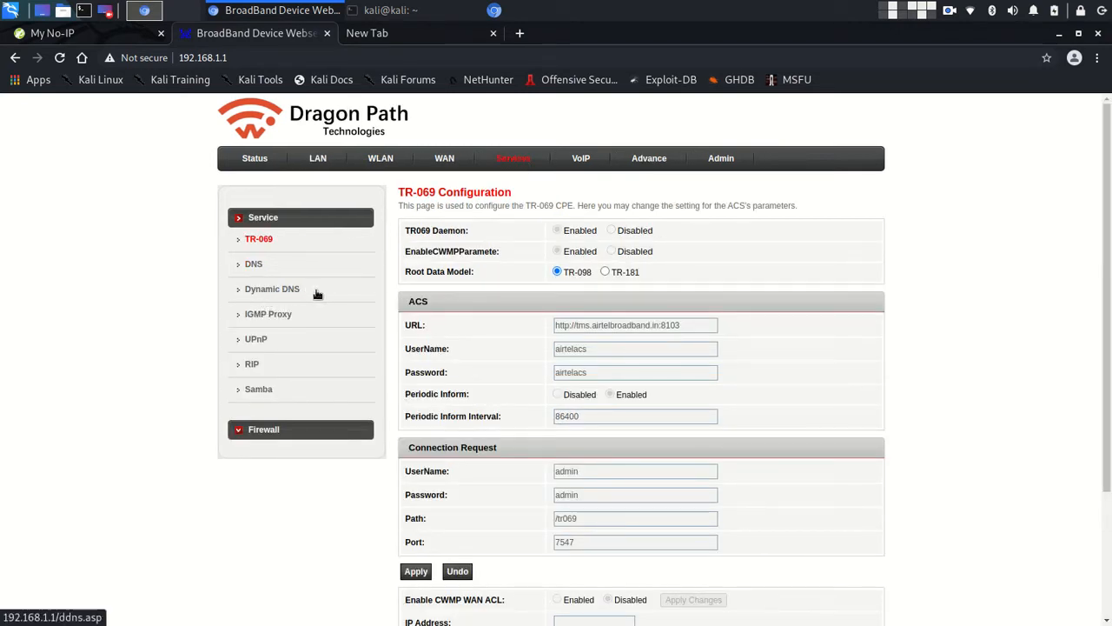
{"action": "left_click", "coordinate": [272, 292]}
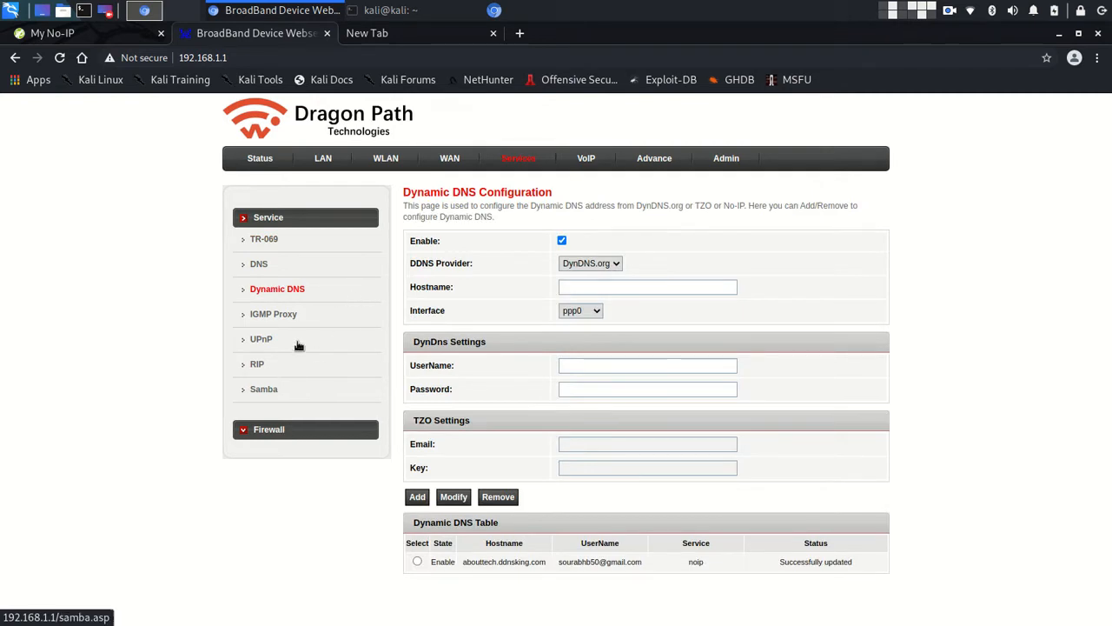
{"action": "left_click", "coordinate": [600, 264]}
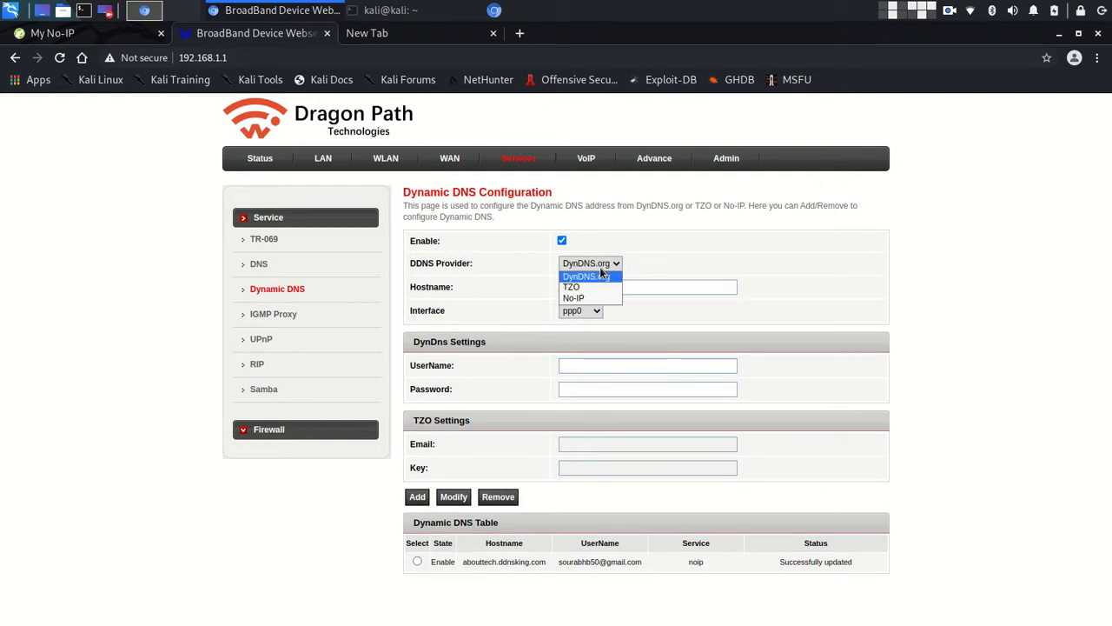
{"action": "left_click", "coordinate": [584, 298]}
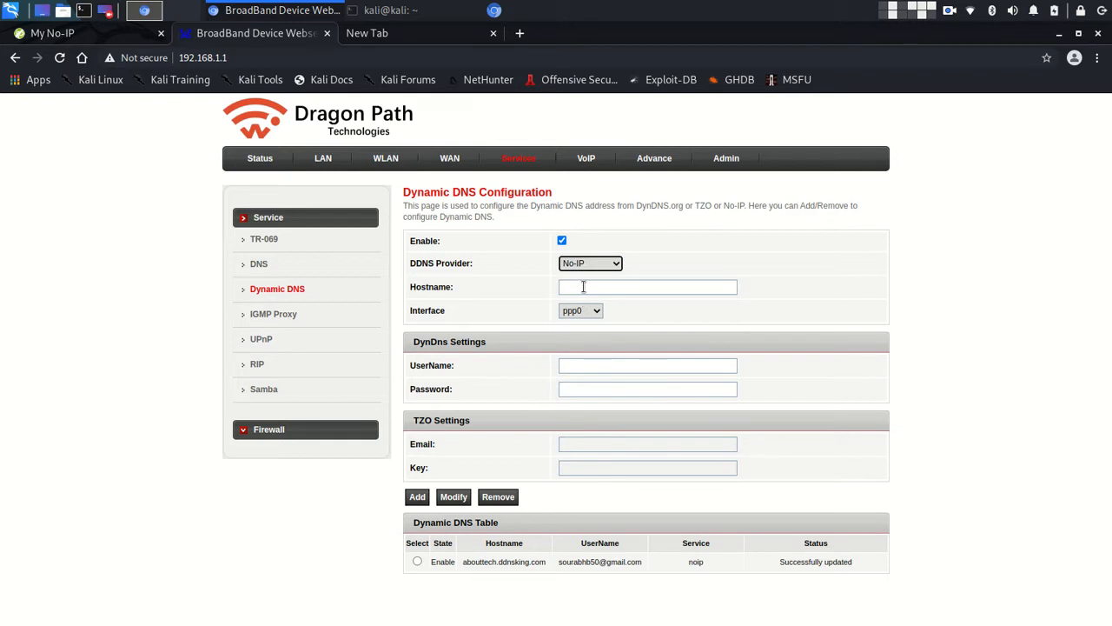
Copy abouttech.ddnsking.com from No-IP and paste it into the Hostname field
{"action": "left_click", "coordinate": [583, 287]}
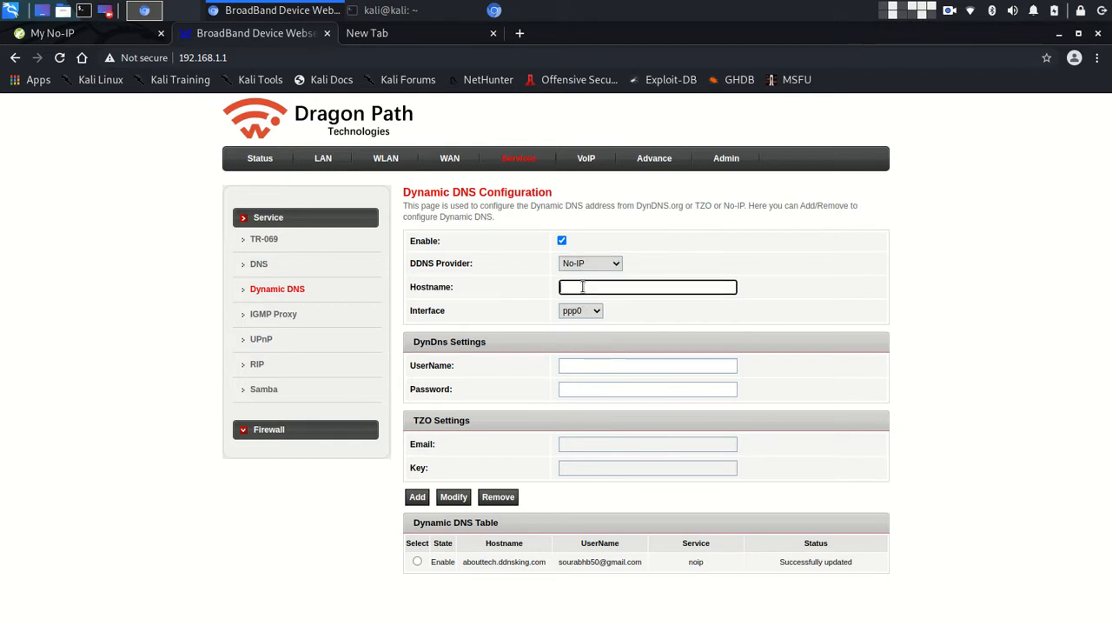
{"action": "left_click", "coordinate": [108, 35]}
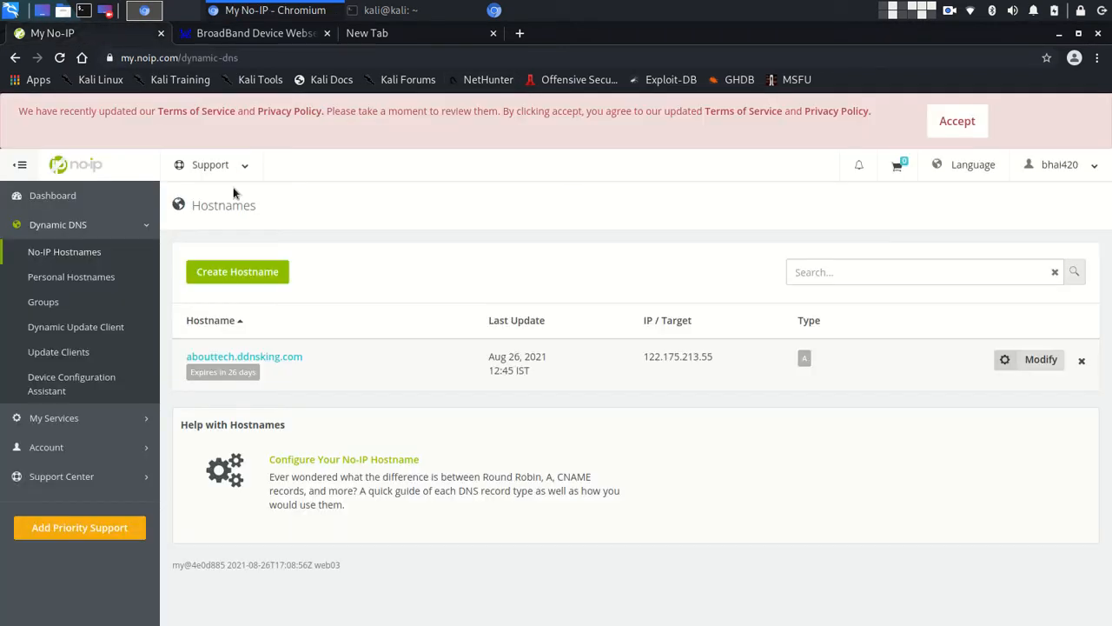
{"action": "left_click_drag", "start_coordinate": [310, 360], "coordinate": [188, 363]}
{"action": "key", "text": "ctrl+c"}
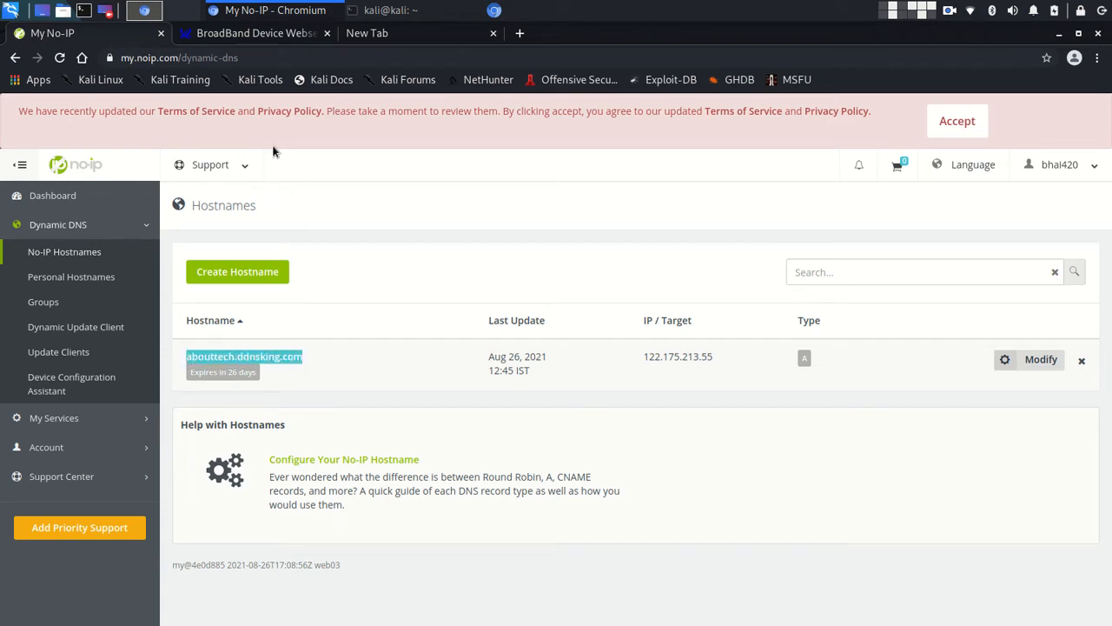
{"action": "left_click", "coordinate": [280, 35]}
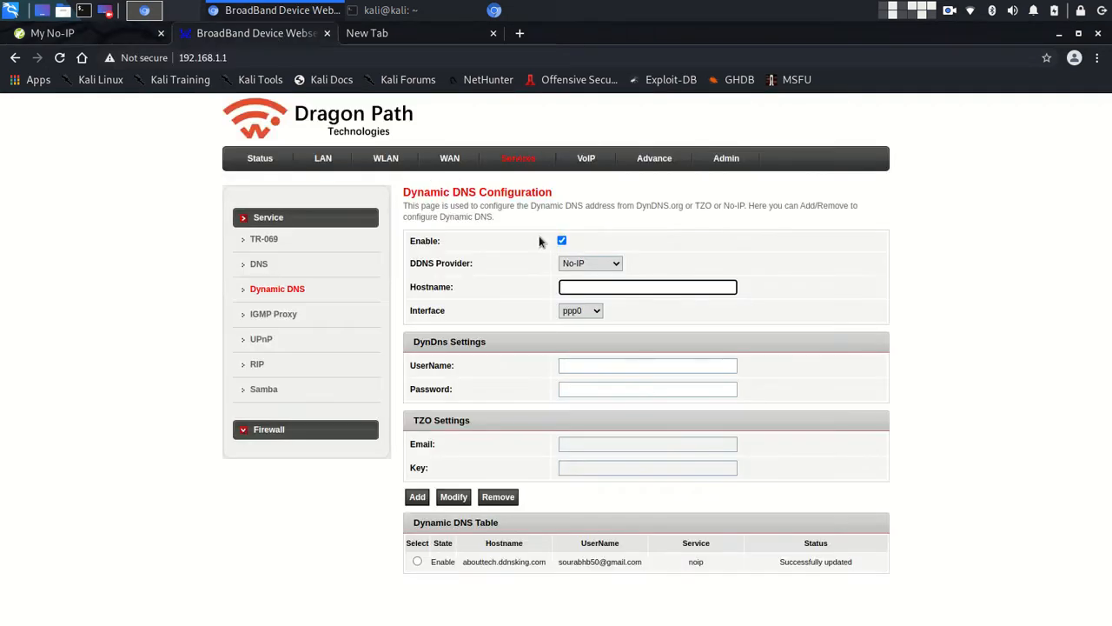
{"action": "key", "text": "ctrl+v"}
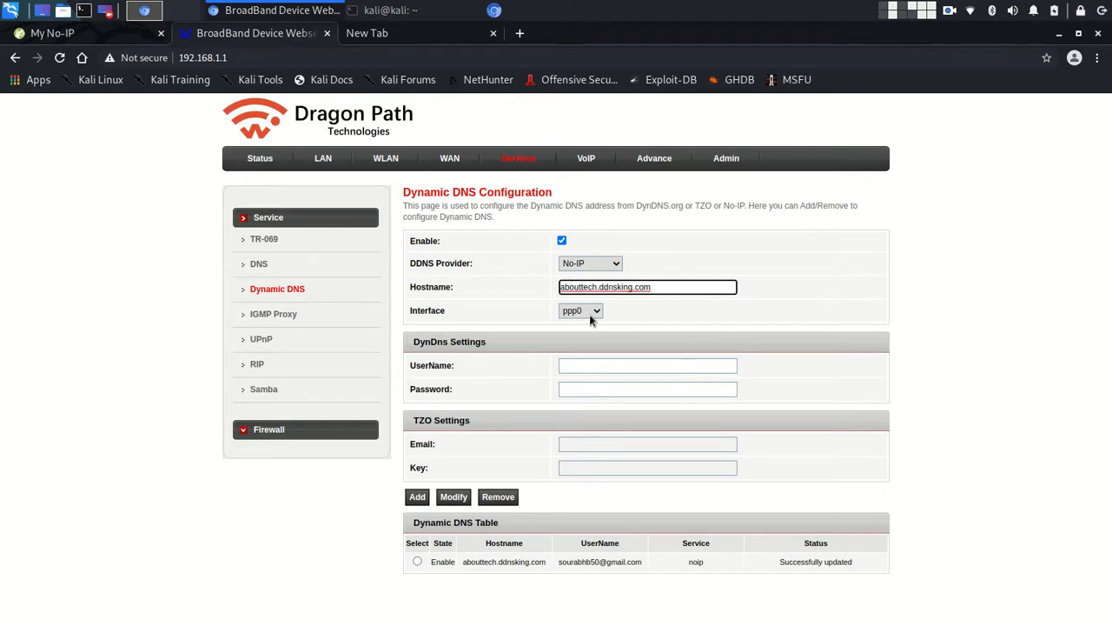
Keep ppp0 as the interface and enter the No-IP username
{"action": "left_click", "coordinate": [595, 315]}
{"action": "left_click", "coordinate": [595, 316]}
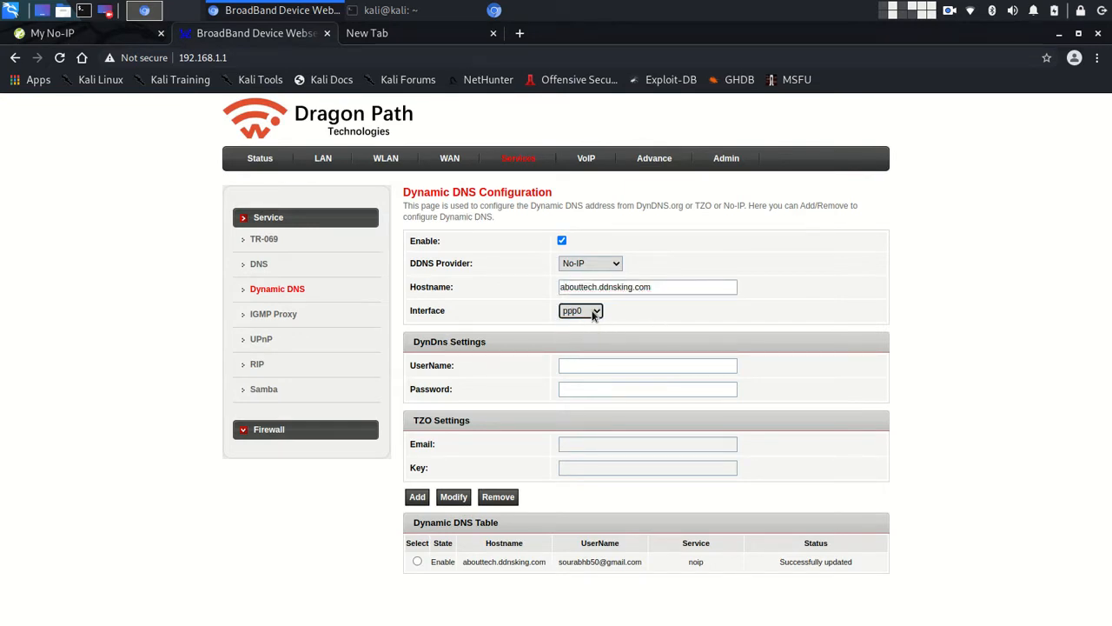
{"action": "left_click", "coordinate": [615, 366]}
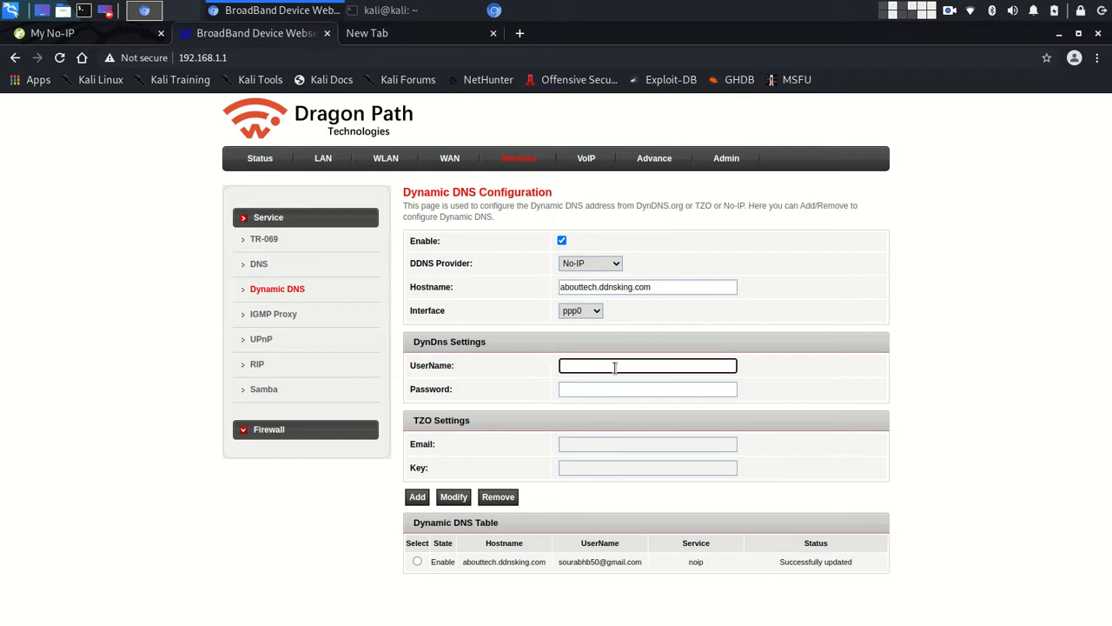
{"action": "left_click", "coordinate": [605, 389]}
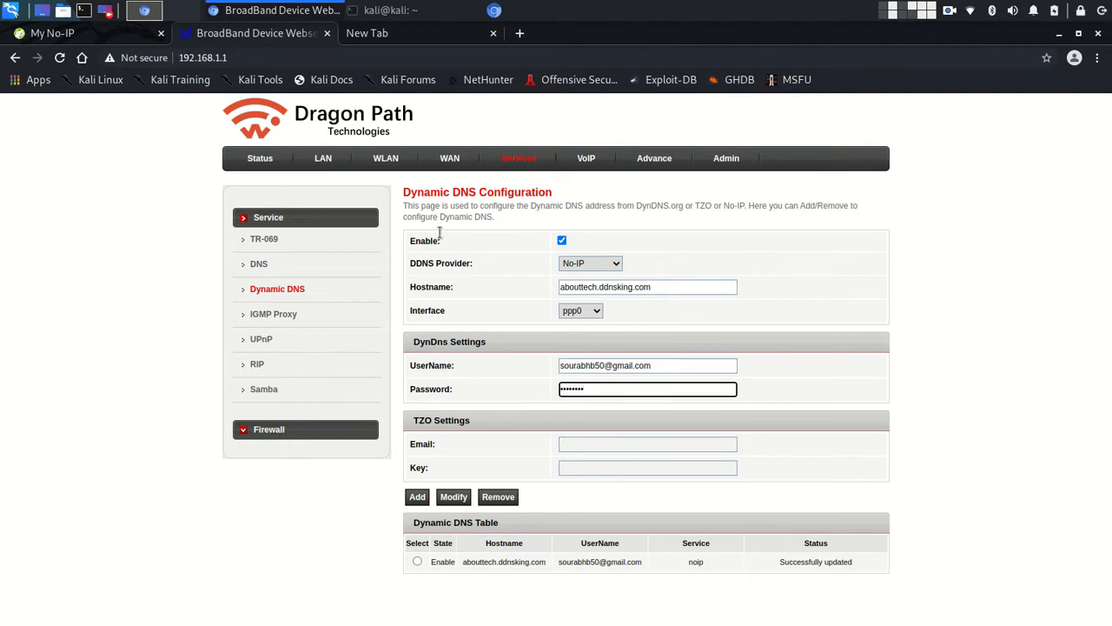
Check the No-IP account menu, then return to the router's Dynamic DNS page
{"action": "left_click", "coordinate": [109, 36]}
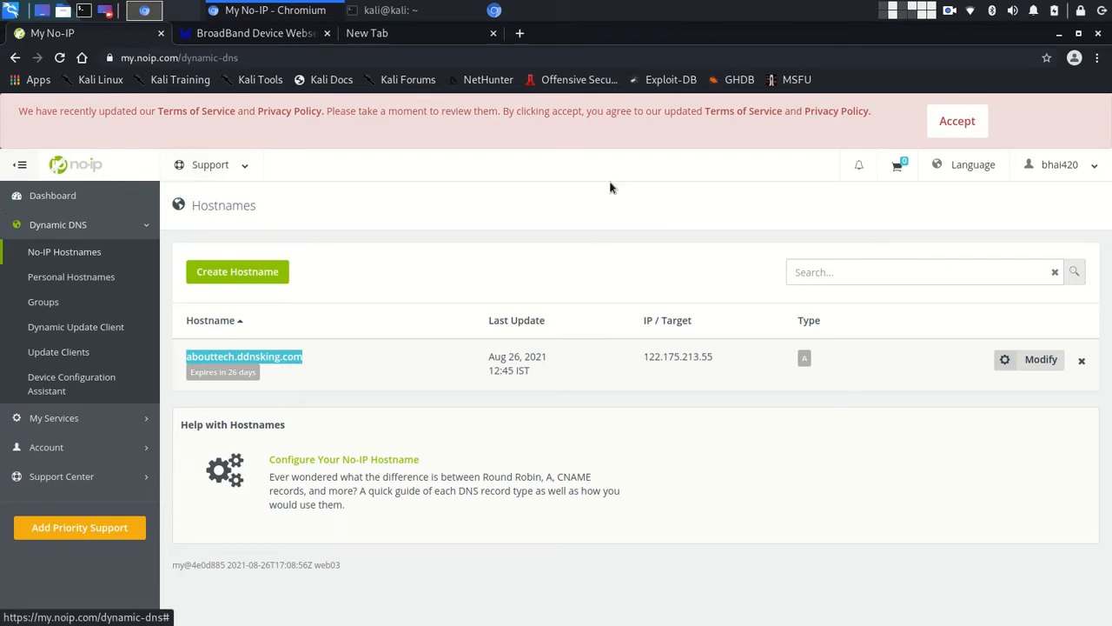
{"action": "left_click", "coordinate": [1096, 167]}
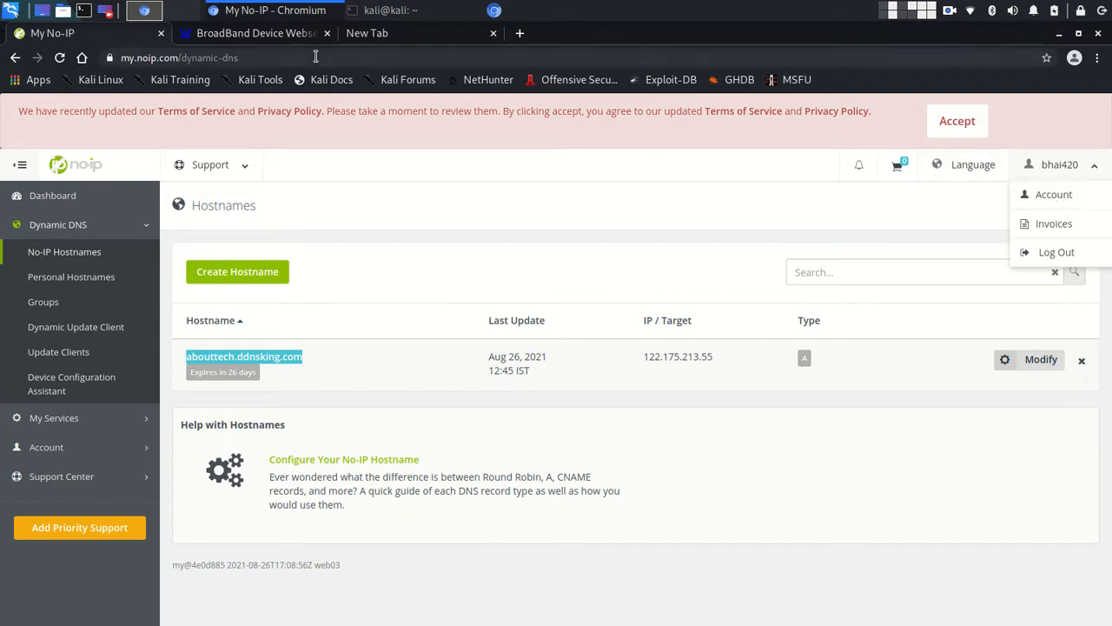
{"action": "left_click", "coordinate": [272, 35]}
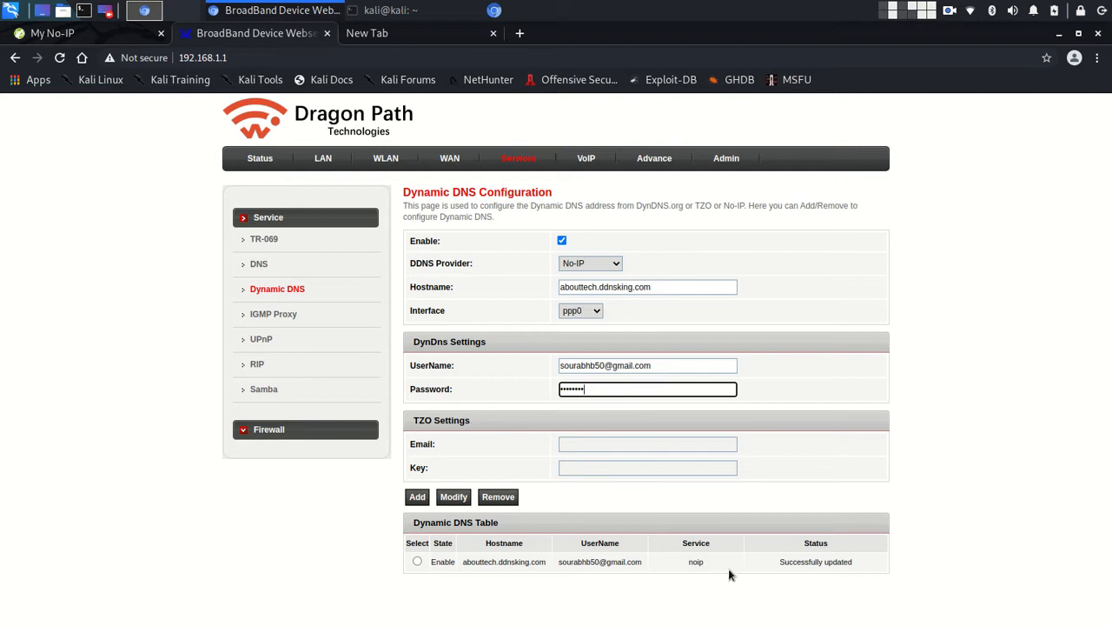
Point out the existing No-IP table entry showing Successfully updated
{"action": "left_click_drag", "start_coordinate": [860, 561], "coordinate": [458, 564]}
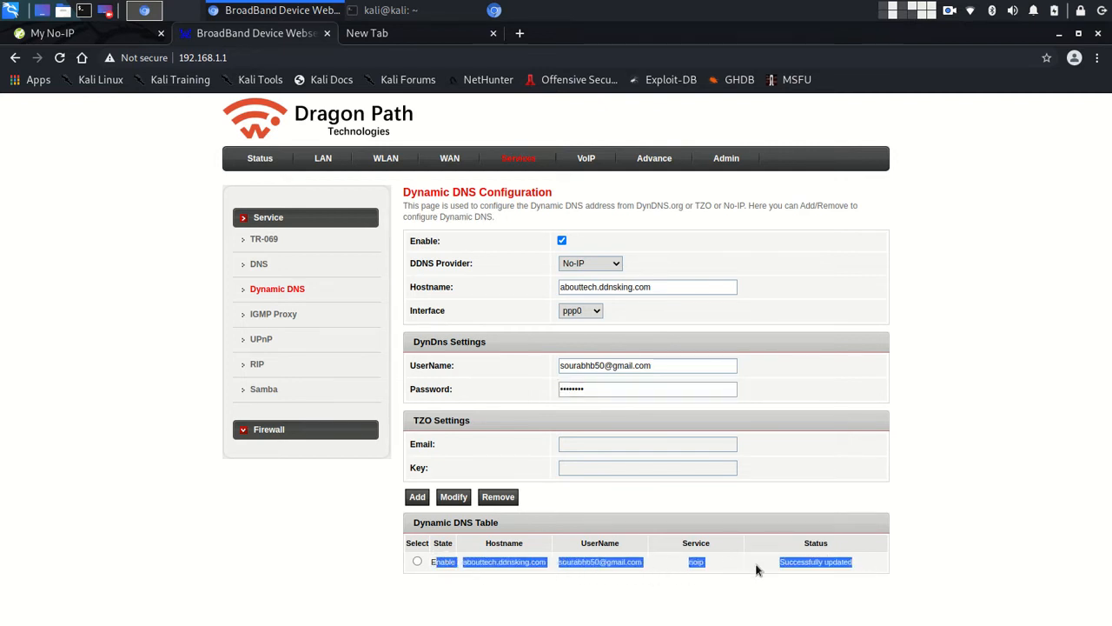
{"action": "left_click", "coordinate": [869, 566]}
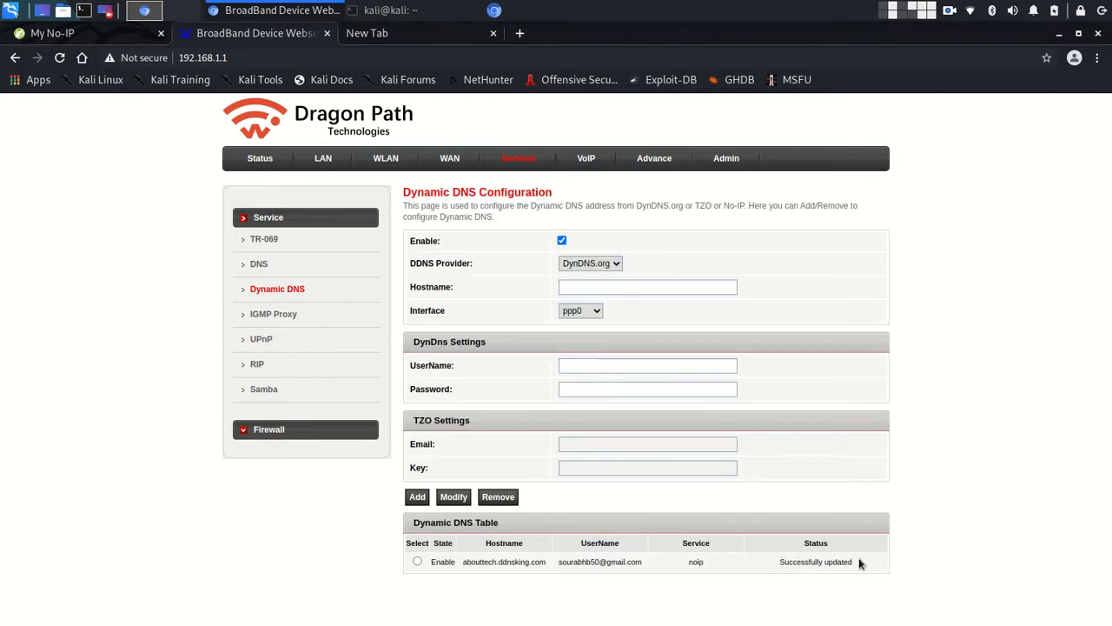
{"action": "left_click_drag", "start_coordinate": [860, 563], "coordinate": [782, 562]}
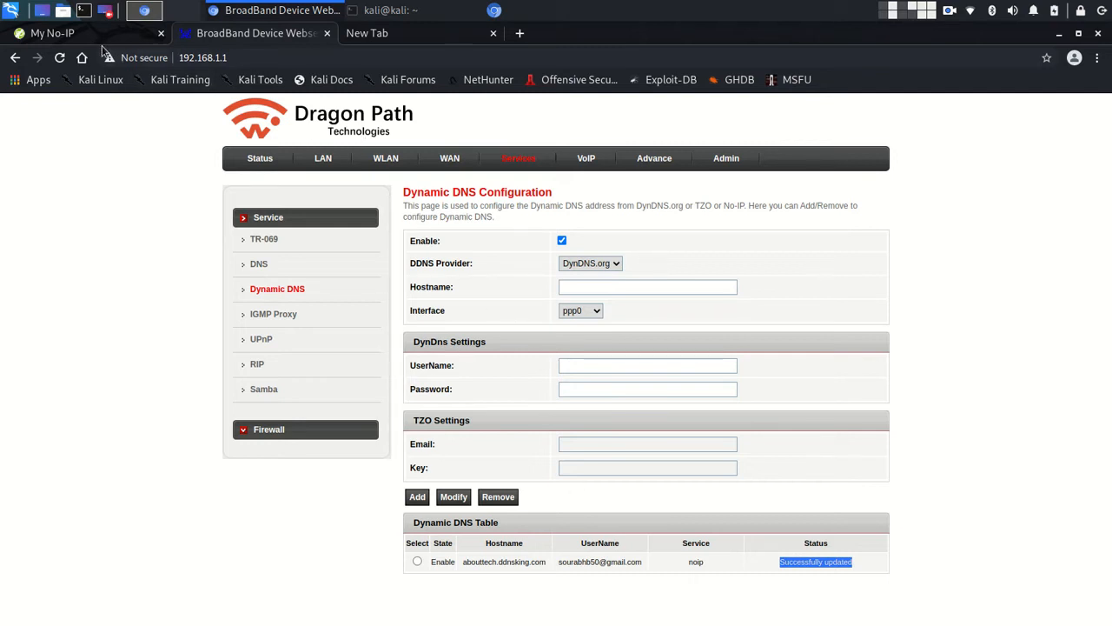
{"action": "left_click", "coordinate": [266, 164]}
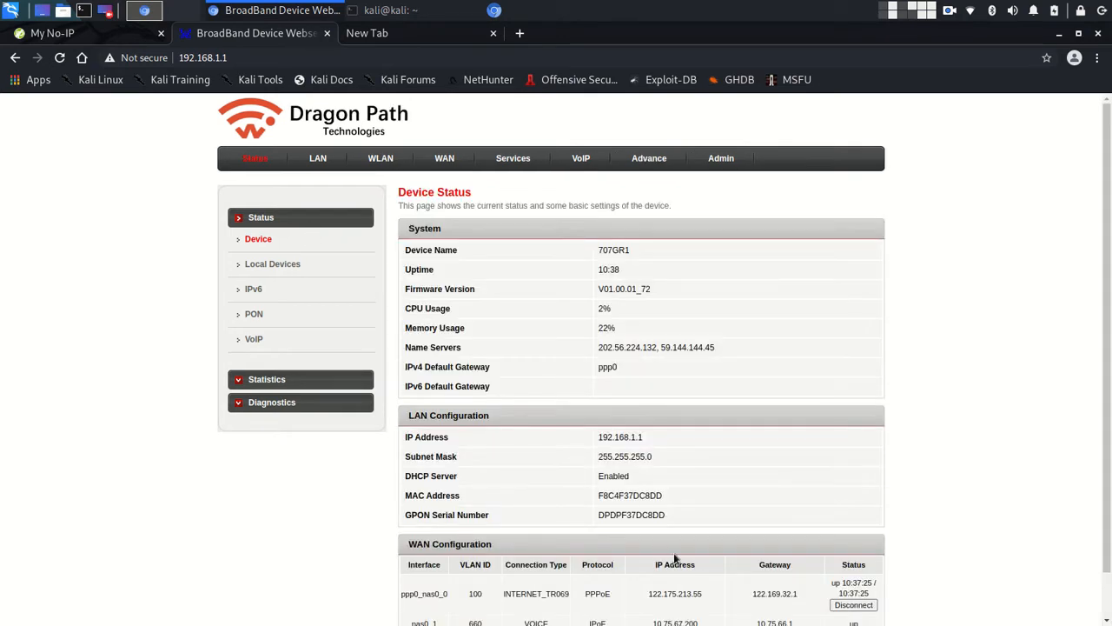
Compare the router's WAN IP 122.175.213.55 with No-IP's hostname target 122.175.213.55
{"action": "left_click_drag", "start_coordinate": [709, 597], "coordinate": [646, 598]}
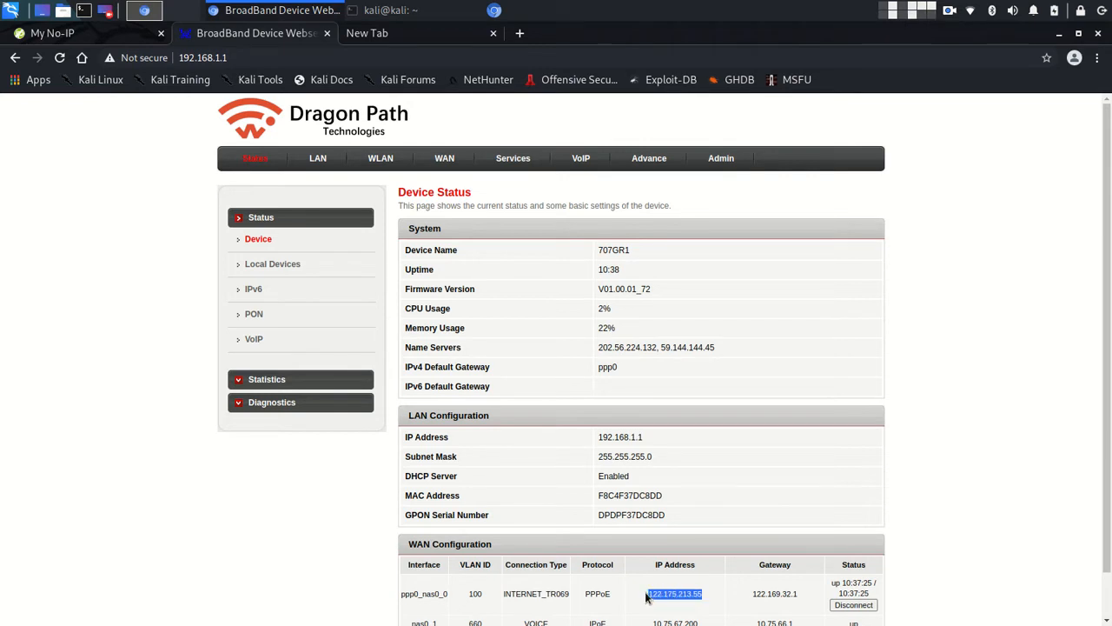
{"action": "left_click", "coordinate": [70, 35]}
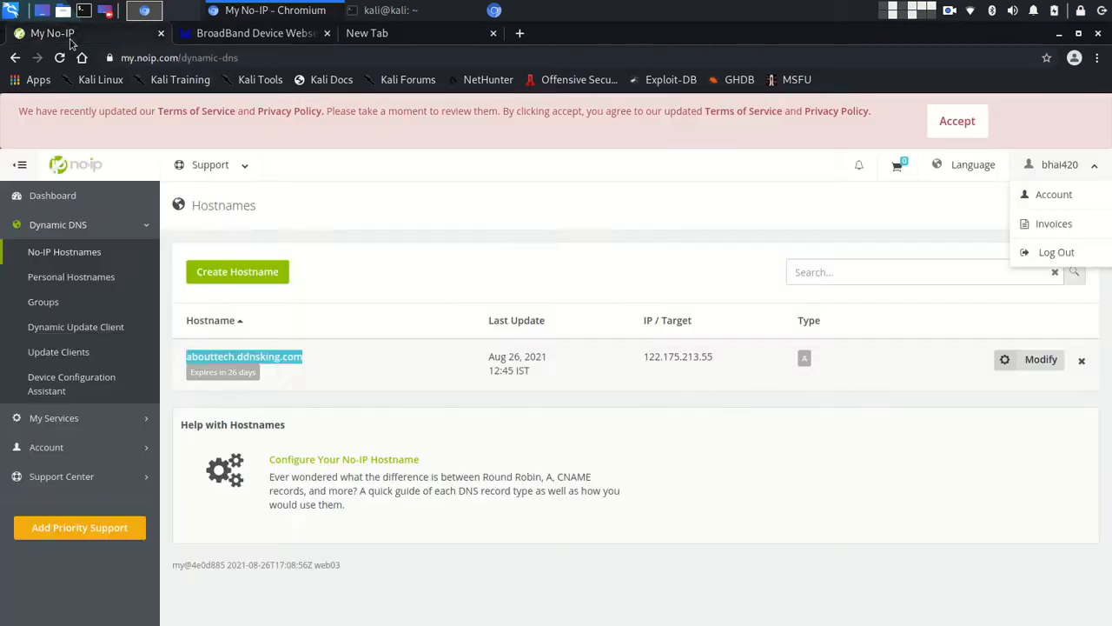
{"action": "left_click_drag", "start_coordinate": [728, 366], "coordinate": [640, 353]}
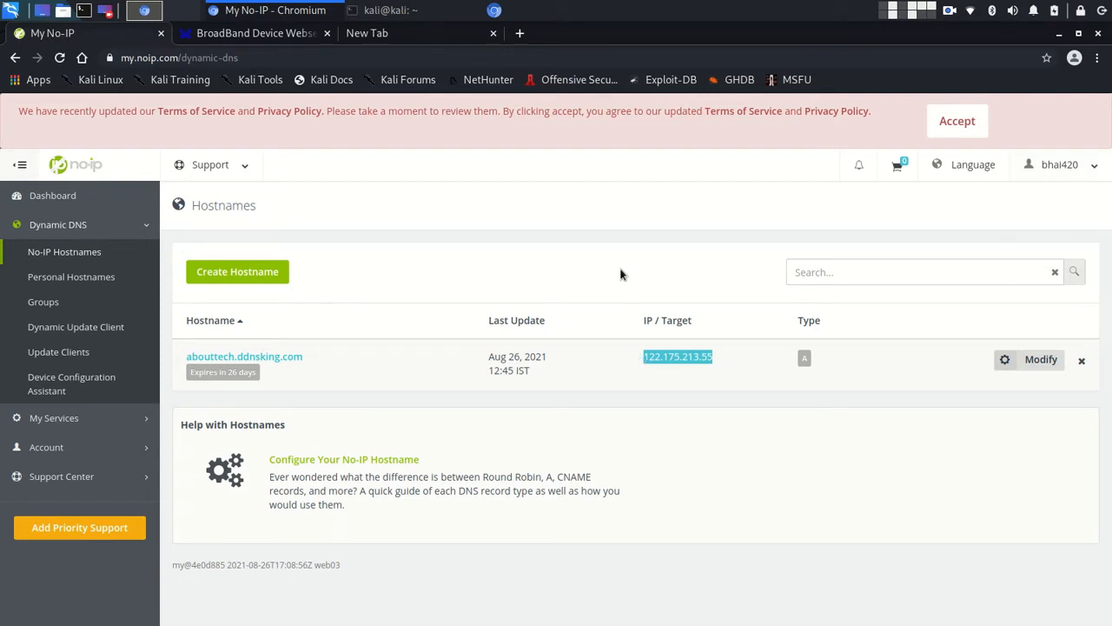
{"action": "left_click", "coordinate": [411, 41]}
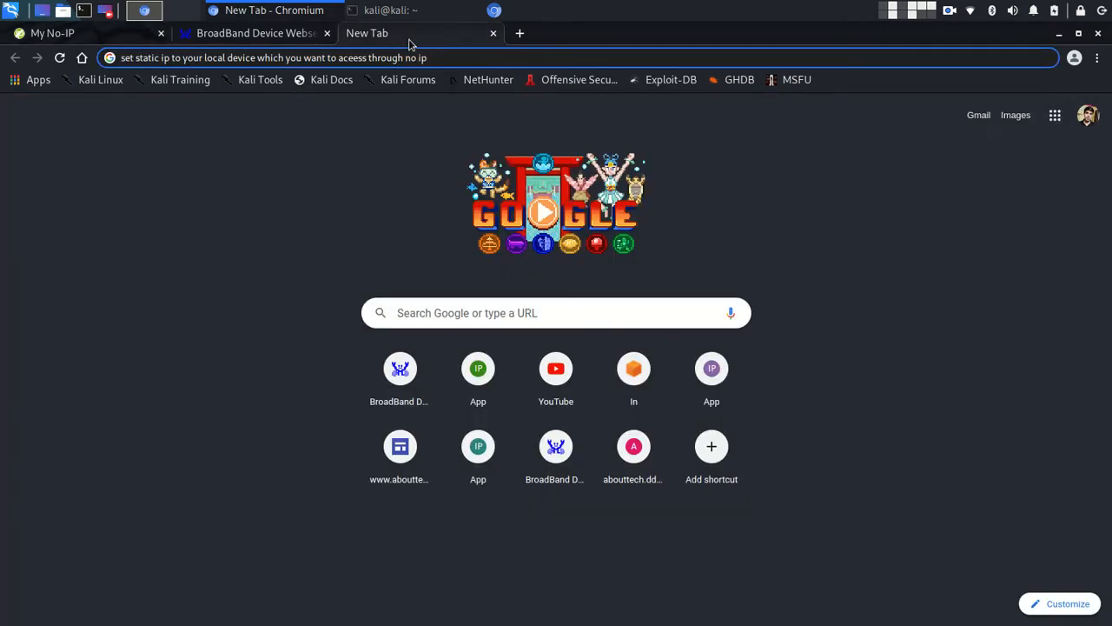
Replace the reminder with 'if ip updated on the no ip account you are good to go', then erase it
{"action": "key", "text": "ctrl+a"}
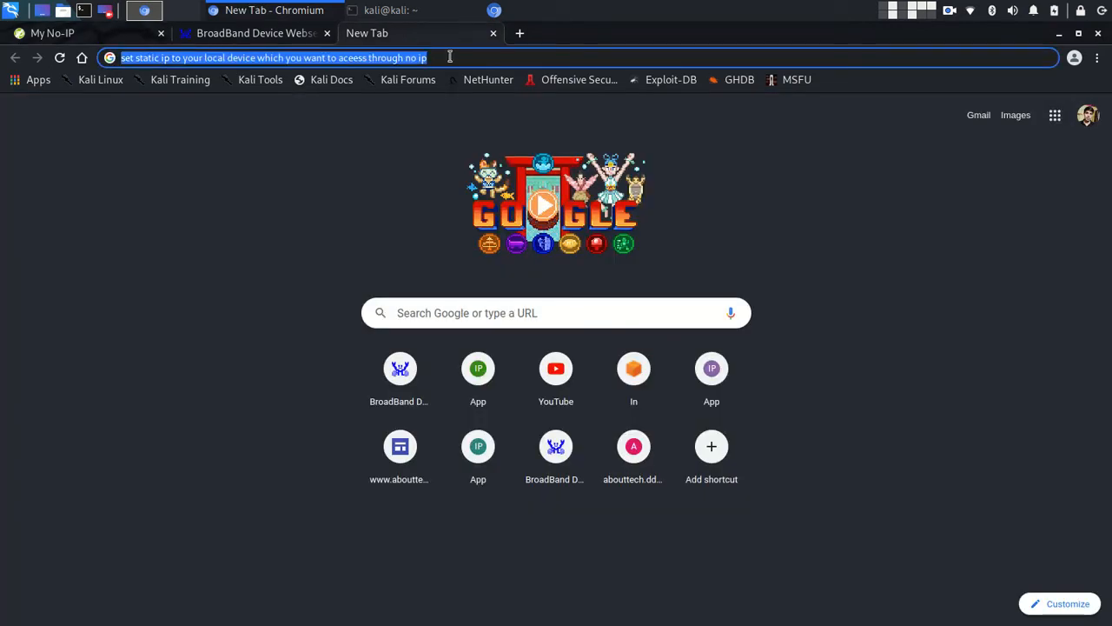
{"action": "key", "text": "BackSpace"}
{"action": "type", "text": "if i"}
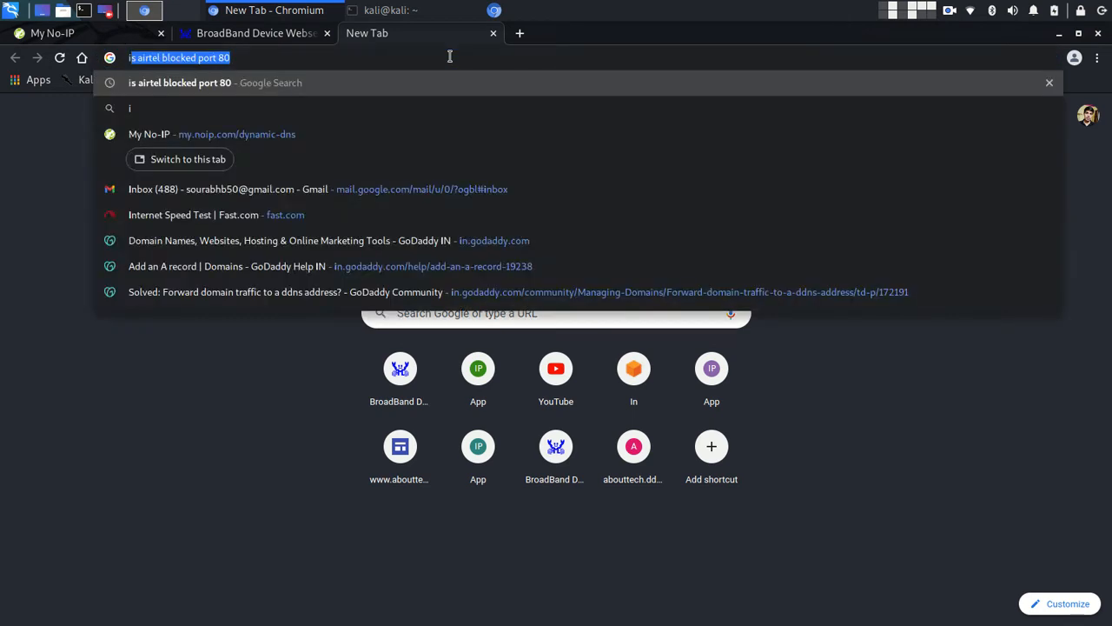
{"action": "type", "text": "p"}
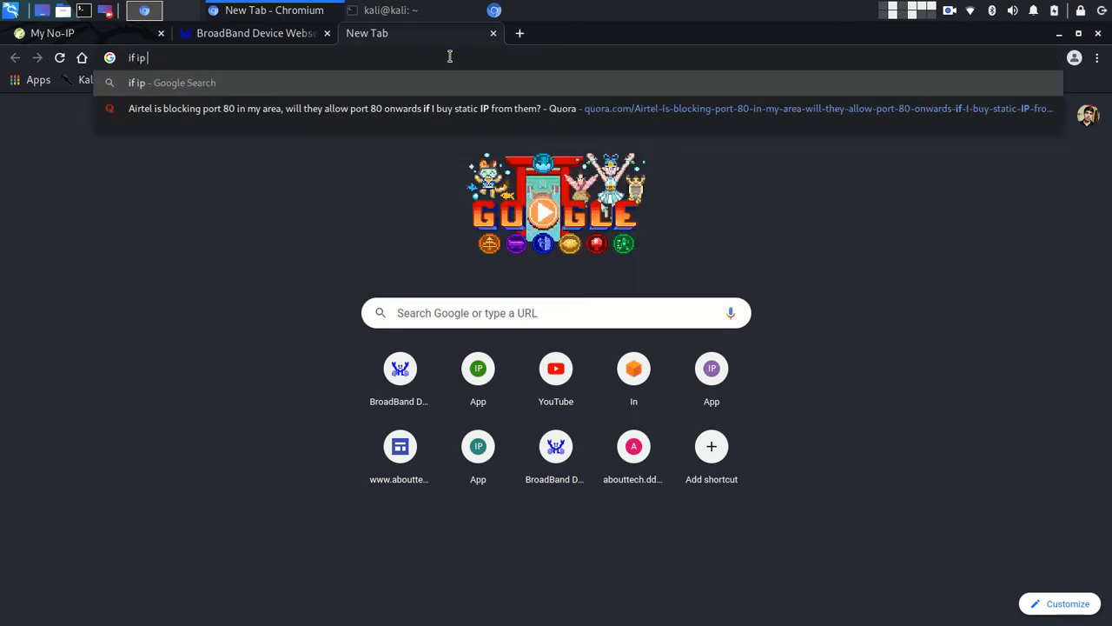
{"action": "type", "text": " updated "}
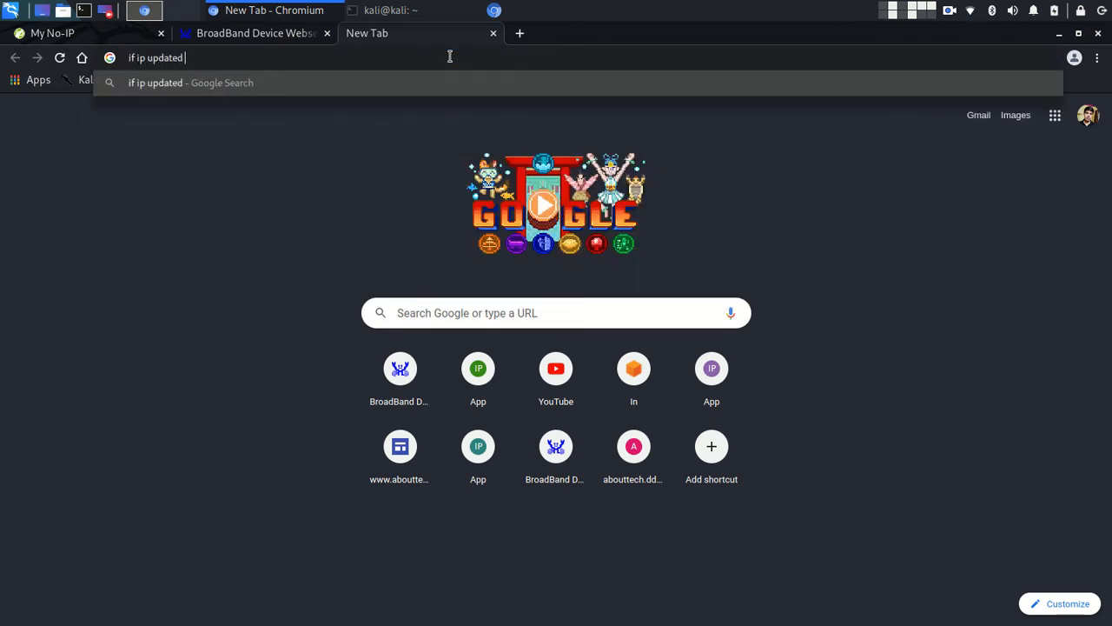
{"action": "type", "text": "on t"}
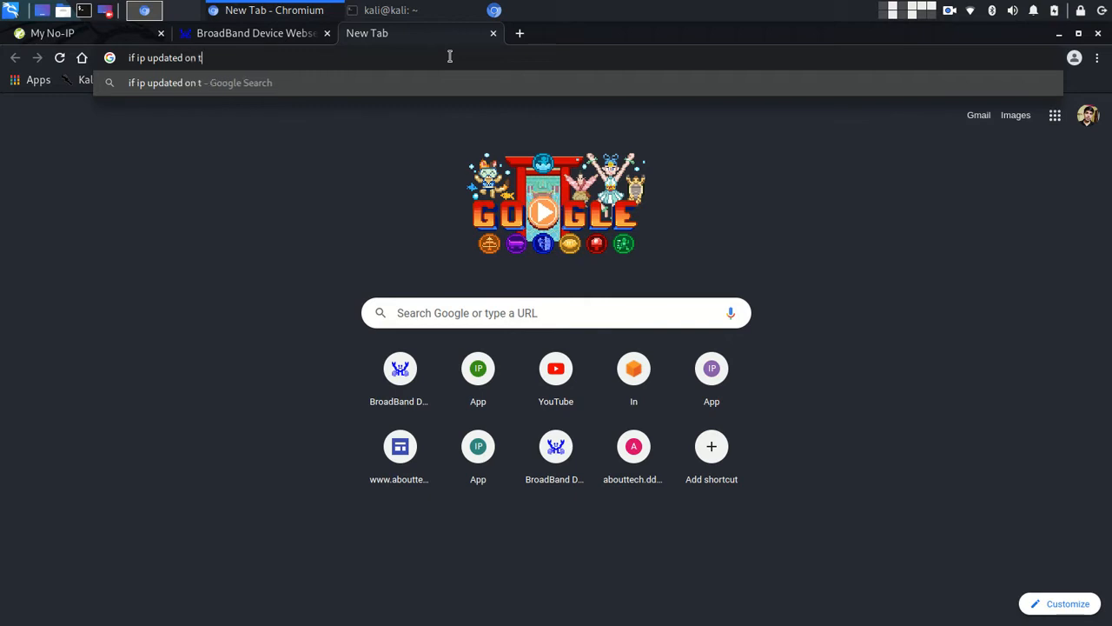
{"action": "type", "text": "he no ip"}
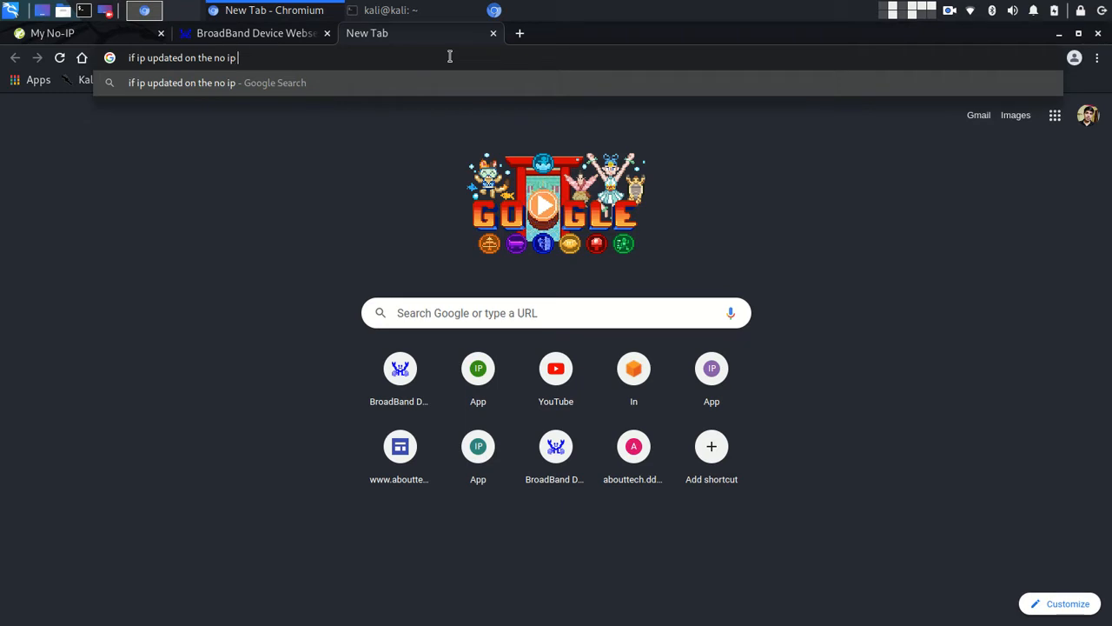
{"action": "type", "text": " accoun"}
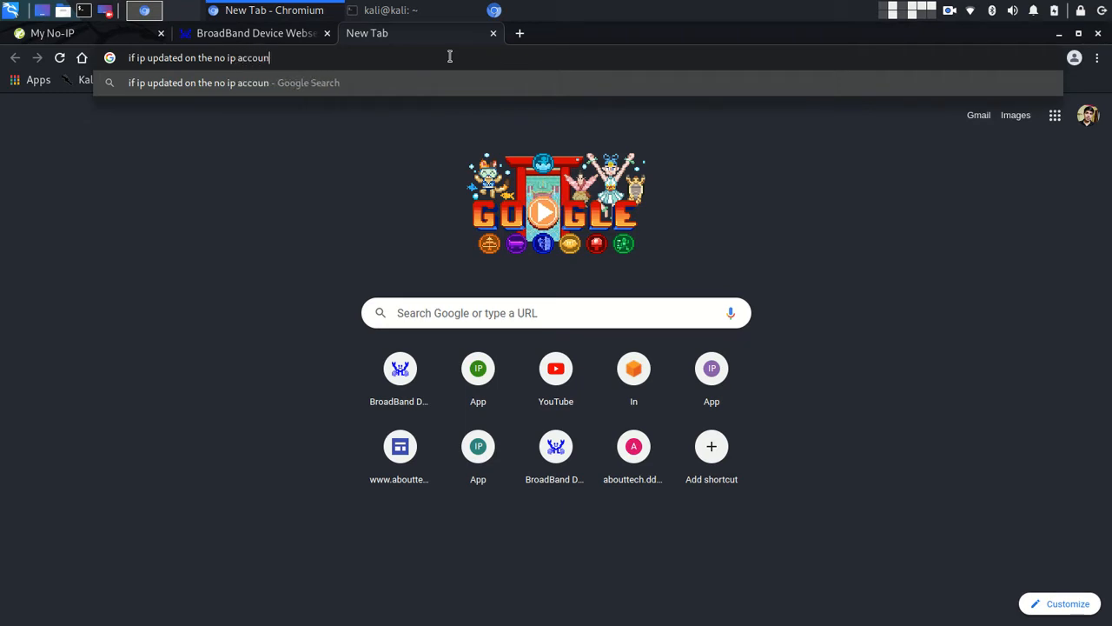
{"action": "type", "text": "t"}
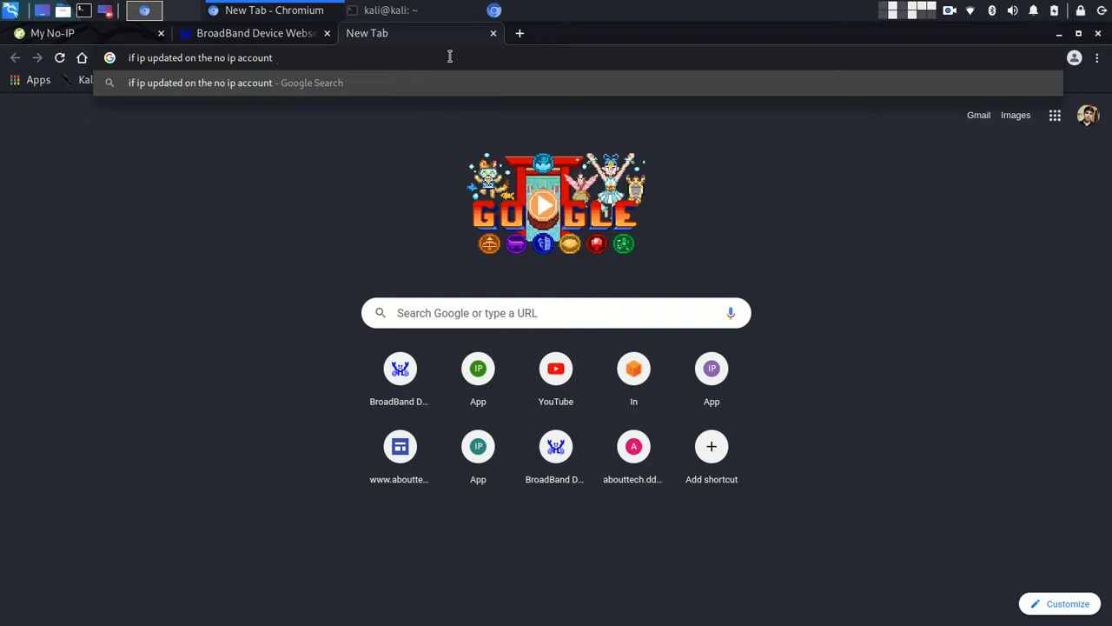
{"action": "type", "text": " you are"}
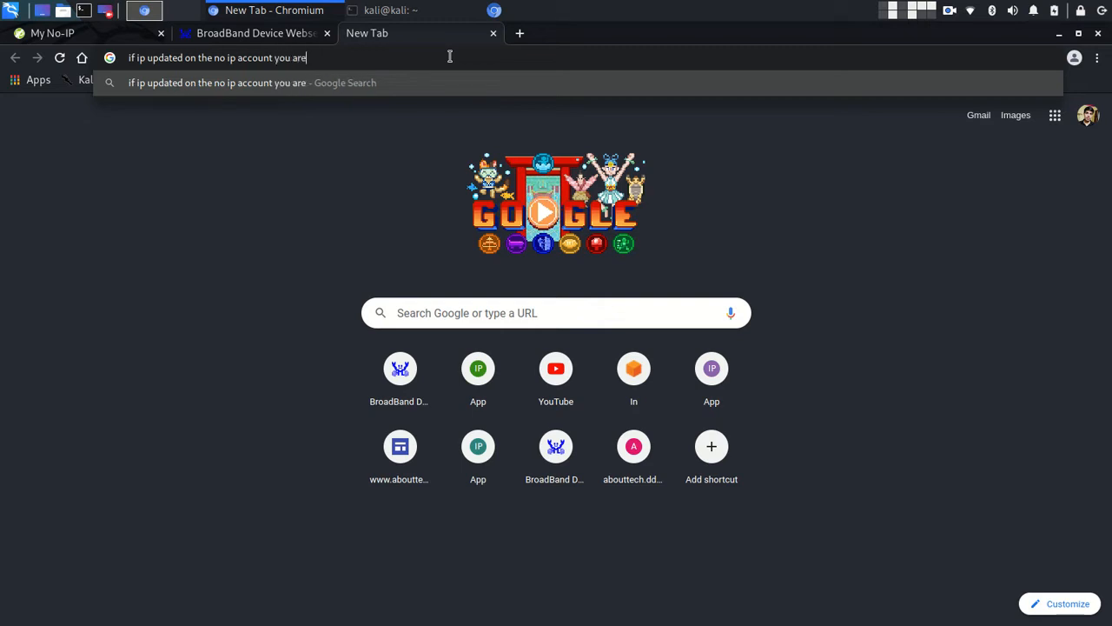
{"action": "type", "text": " good "}
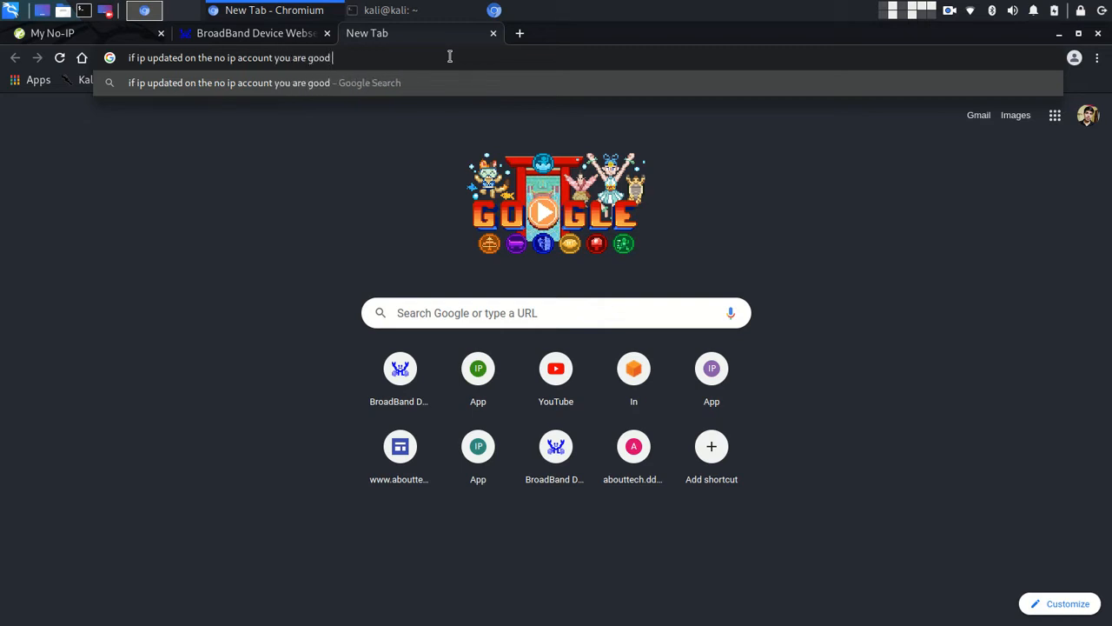
{"action": "type", "text": "to go"}
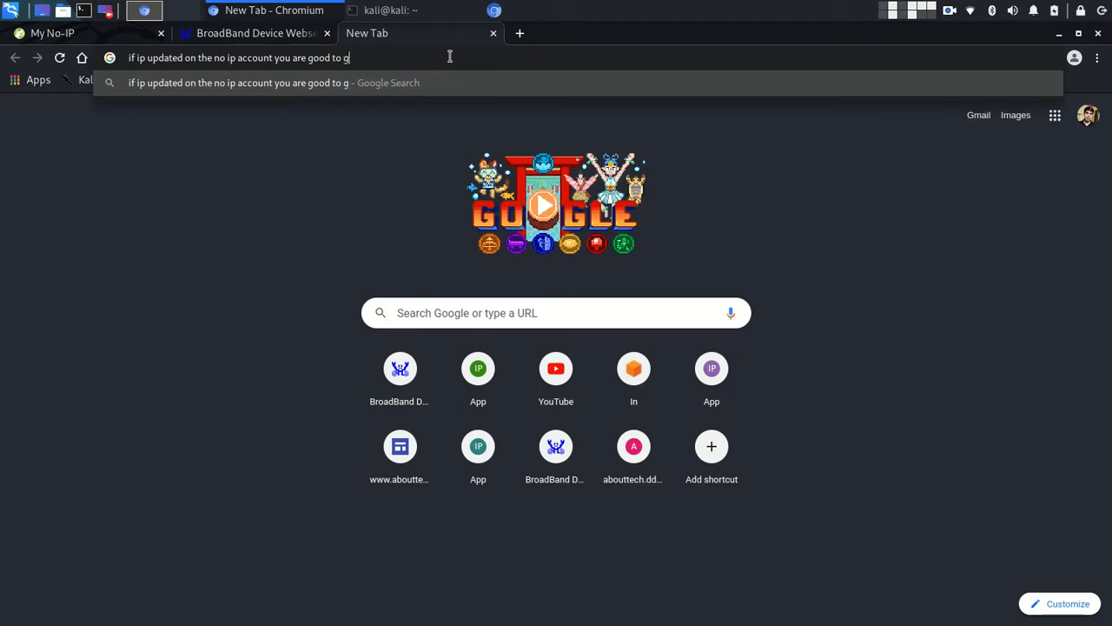
{"action": "key", "text": "BackSpace"}
{"action": "key", "text": "BackSpace"}
{"action": "key", "text": "BackSpace"}
{"action": "key", "text": "BackSpace"}
{"action": "key", "text": "BackSpace"}
{"action": "key", "text": "BackSpace"}
{"action": "key", "text": "BackSpace"}
{"action": "key", "text": "BackSpace"}
{"action": "key", "text": "BackSpace"}
{"action": "key", "text": "BackSpace"}
{"action": "key", "text": "BackSpace"}
{"action": "key", "text": "BackSpace"}
{"action": "key", "text": "BackSpace"}
{"action": "key", "text": "BackSpace"}
{"action": "key", "text": "BackSpace"}
{"action": "key", "text": "BackSpace"}
{"action": "key", "text": "BackSpace"}
{"action": "key", "text": "BackSpace"}
{"action": "key", "text": "BackSpace"}
{"action": "key", "text": "BackSpace"}
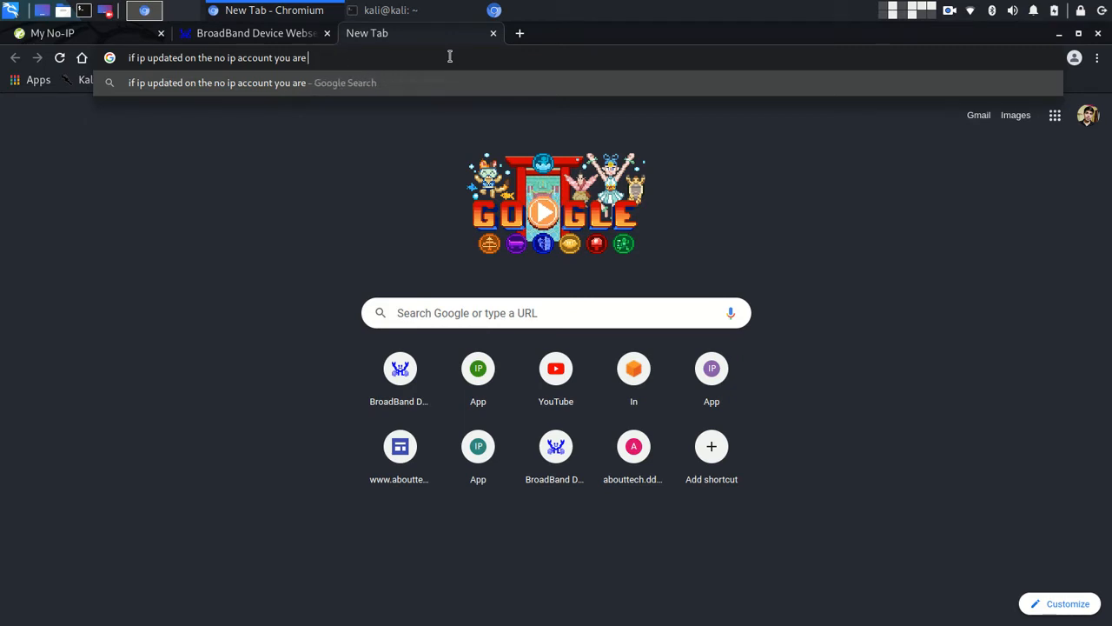
{"action": "key", "text": "BackSpace"}
{"action": "key", "text": "BackSpace"}
{"action": "key", "text": "BackSpace"}
{"action": "key", "text": "BackSpace"}
{"action": "key", "text": "BackSpace"}
{"action": "key", "text": "BackSpace"}
{"action": "key", "text": "BackSpace"}
{"action": "key", "text": "BackSpace"}
{"action": "key", "text": "BackSpace"}
{"action": "key", "text": "BackSpace"}
{"action": "key", "text": "BackSpace"}
{"action": "key", "text": "BackSpace"}
{"action": "key", "text": "BackSpace"}
{"action": "key", "text": "BackSpace"}
{"action": "key", "text": "BackSpace"}
{"action": "key", "text": "BackSpace"}
{"action": "key", "text": "BackSpace"}
{"action": "key", "text": "BackSpace"}
{"action": "key", "text": "BackSpace"}
{"action": "key", "text": "BackSpace"}
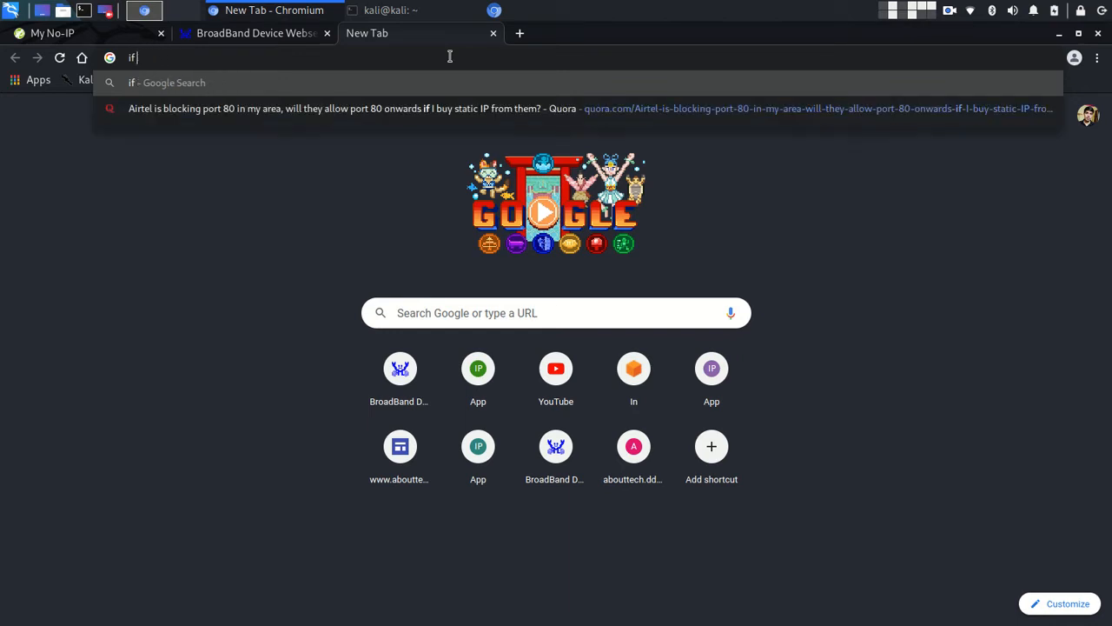
Type 'no ip successfully connected', then replace it with the note 'to access device'
{"action": "type", "text": "no i"}
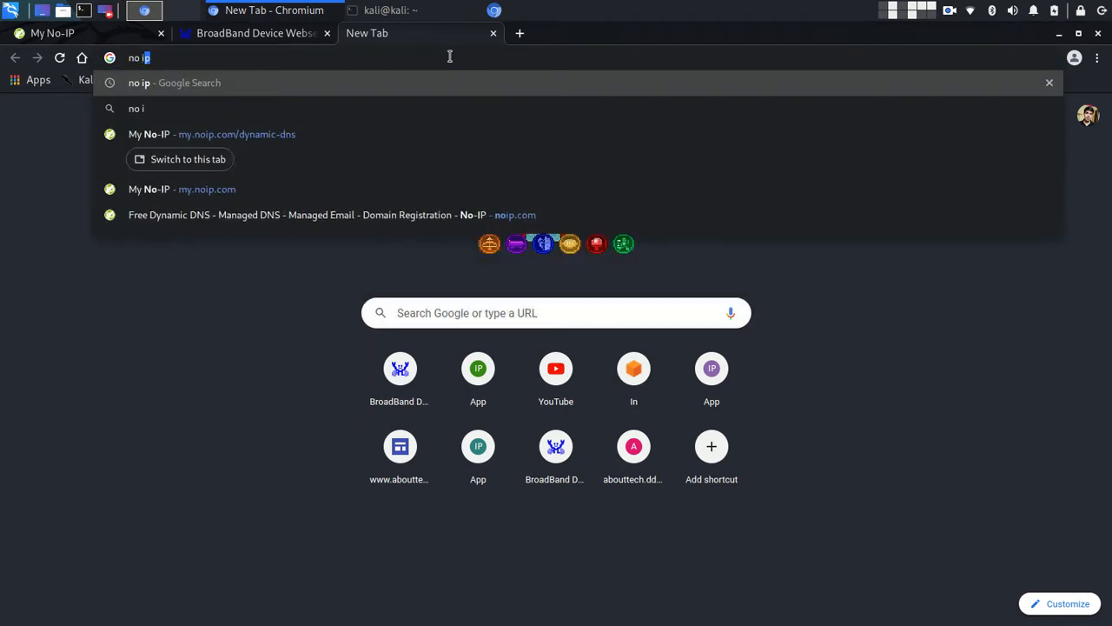
{"action": "type", "text": "p su"}
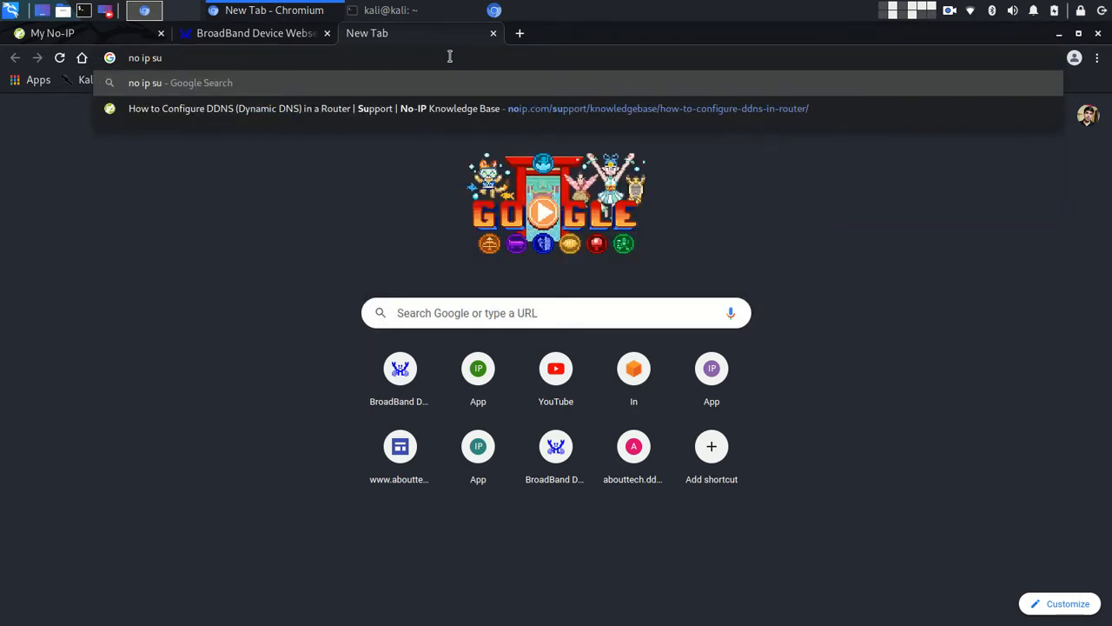
{"action": "type", "text": "ccessfu"}
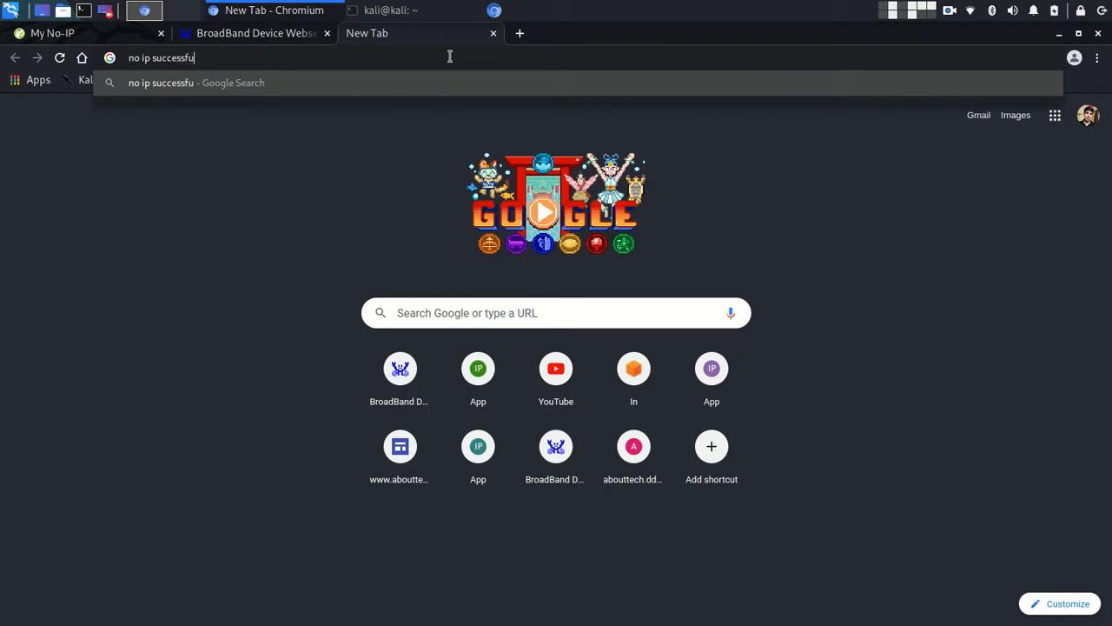
{"action": "type", "text": "lly"}
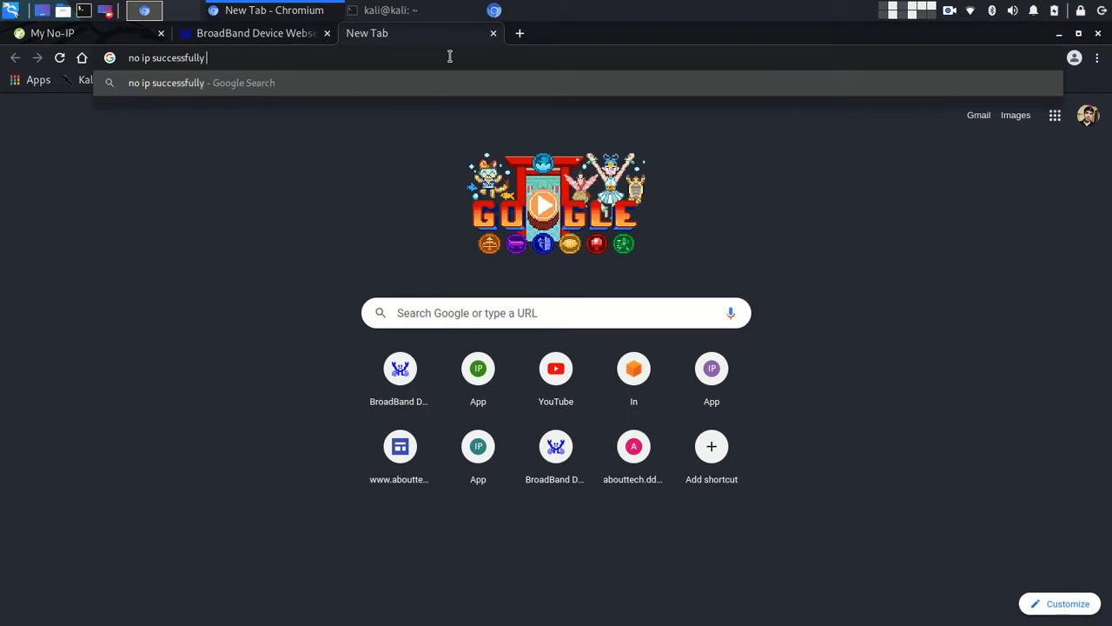
{"action": "type", "text": " conn"}
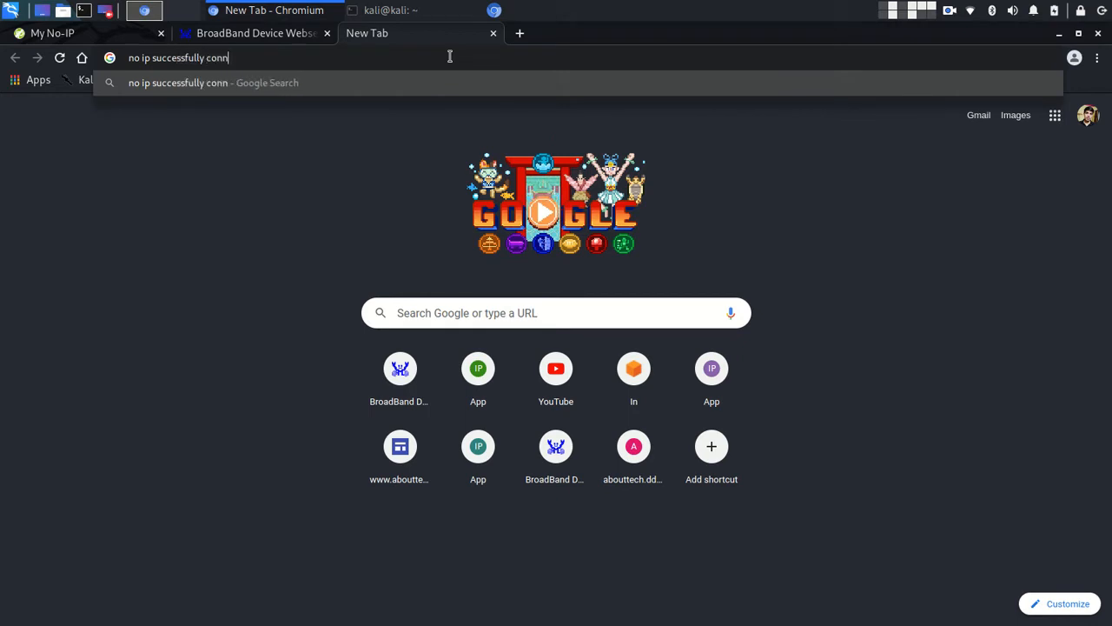
{"action": "type", "text": "ected"}
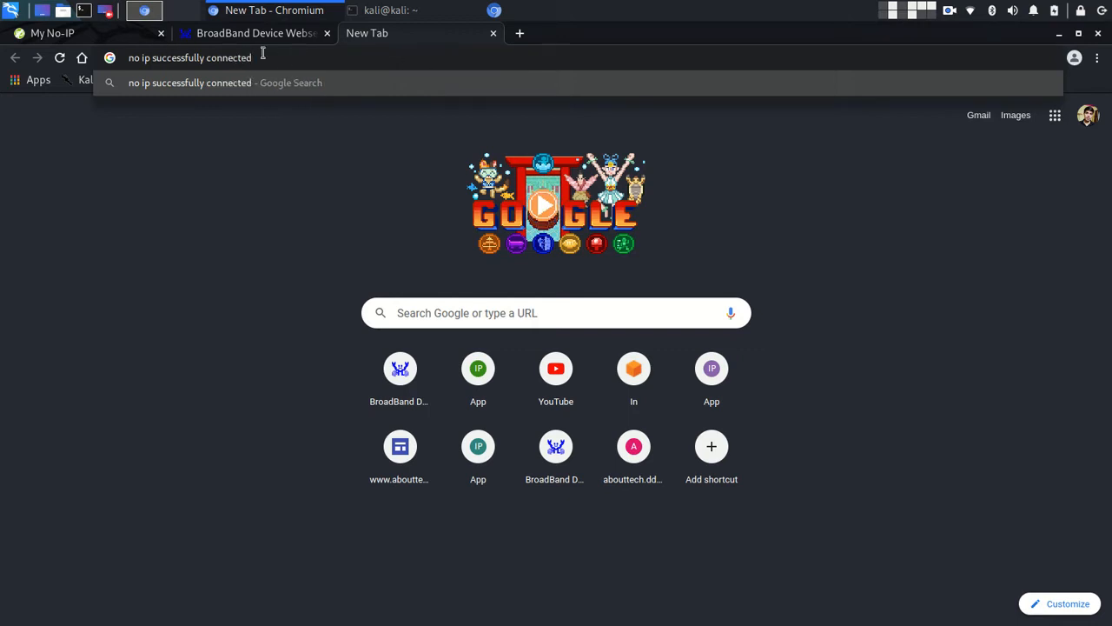
{"action": "left_click_drag", "start_coordinate": [276, 56], "coordinate": [124, 59]}
{"action": "key", "text": "BackSpace"}
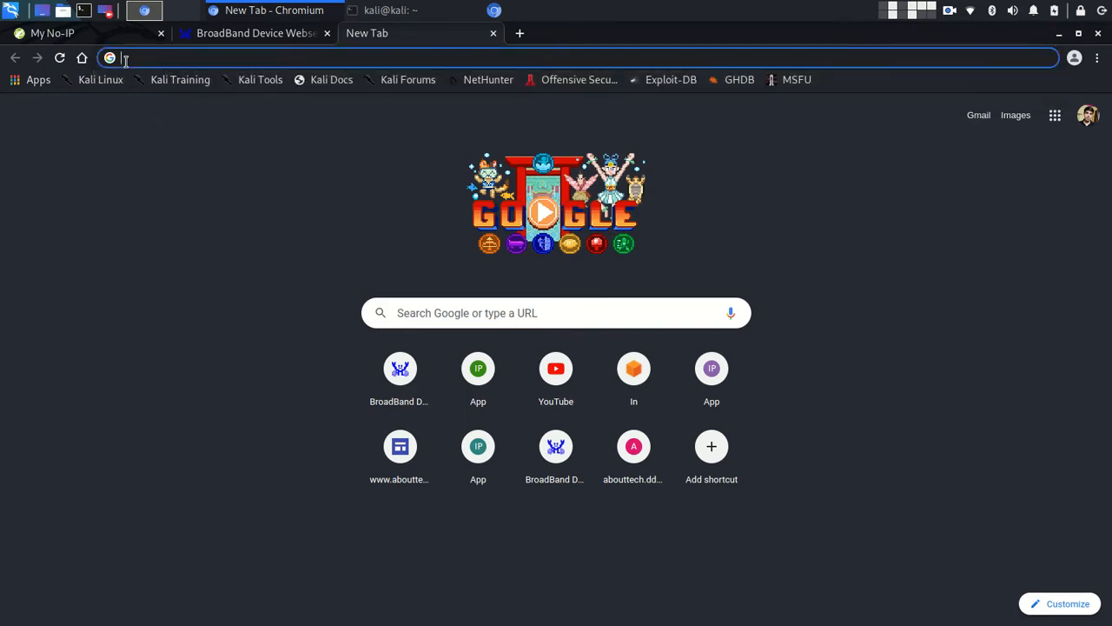
{"action": "type", "text": "to a"}
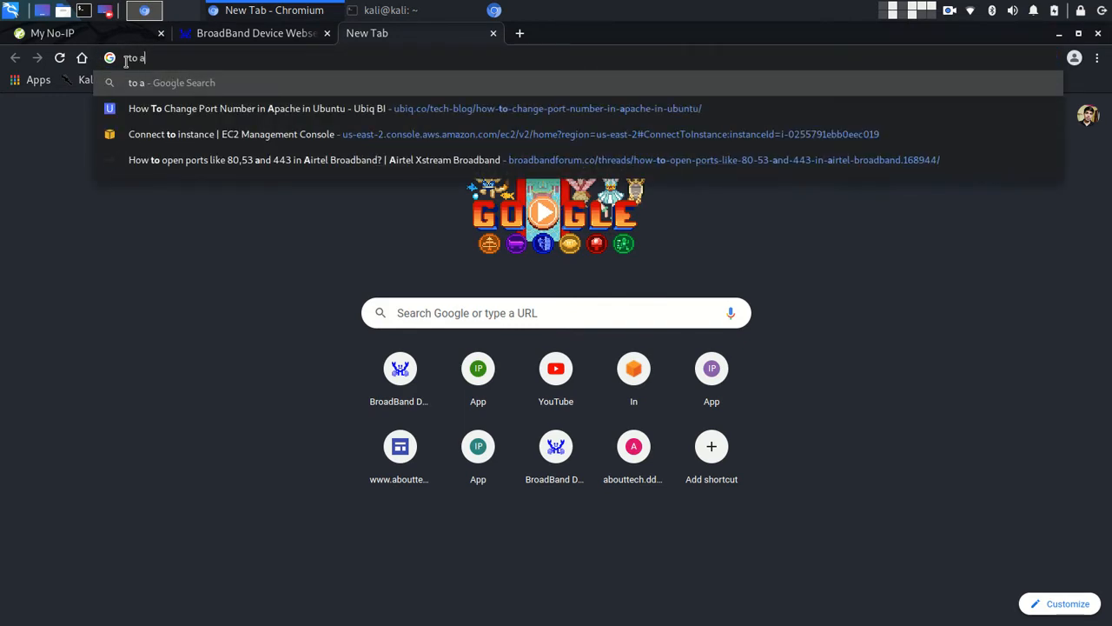
{"action": "type", "text": "cee"}
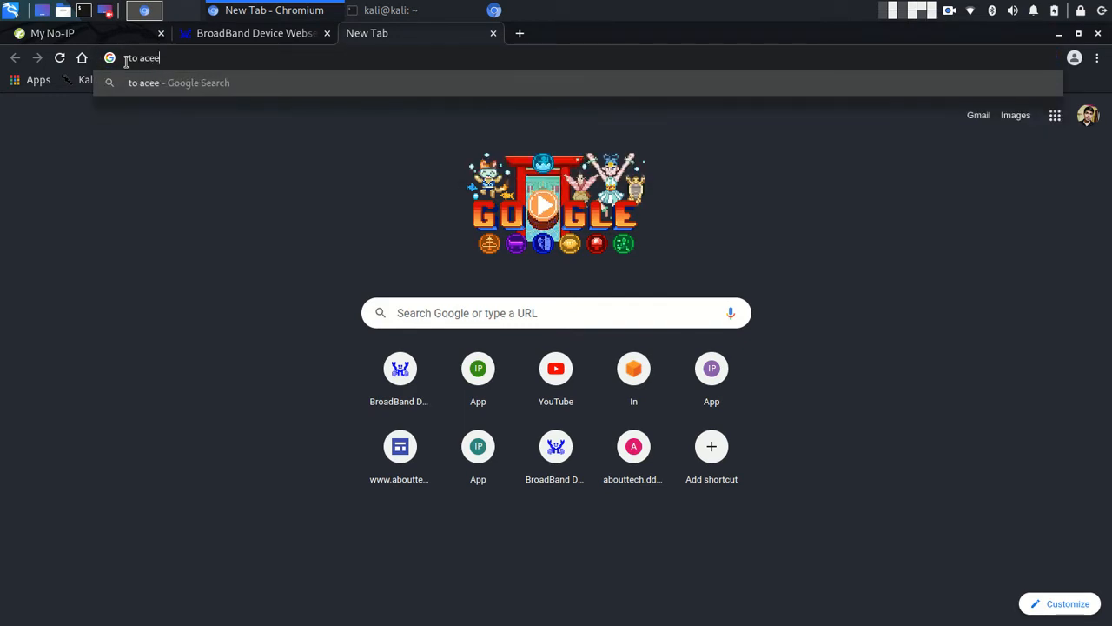
{"action": "key", "text": "BackSpace"}
{"action": "key", "text": "BackSpace"}
{"action": "type", "text": "ce"}
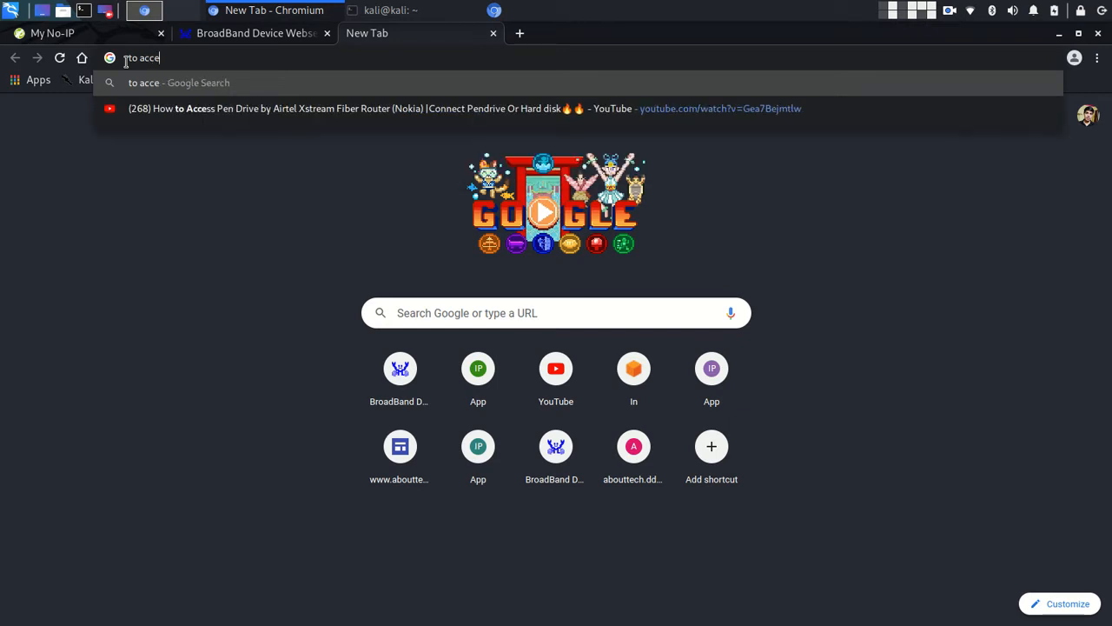
{"action": "type", "text": "ss de"}
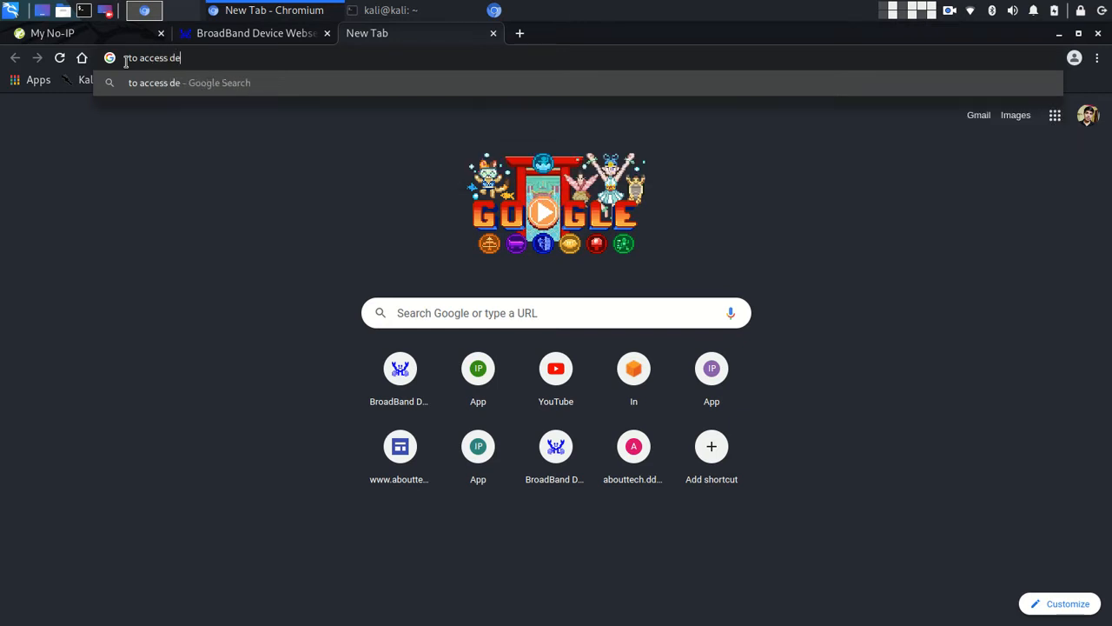
{"action": "type", "text": "vi"}
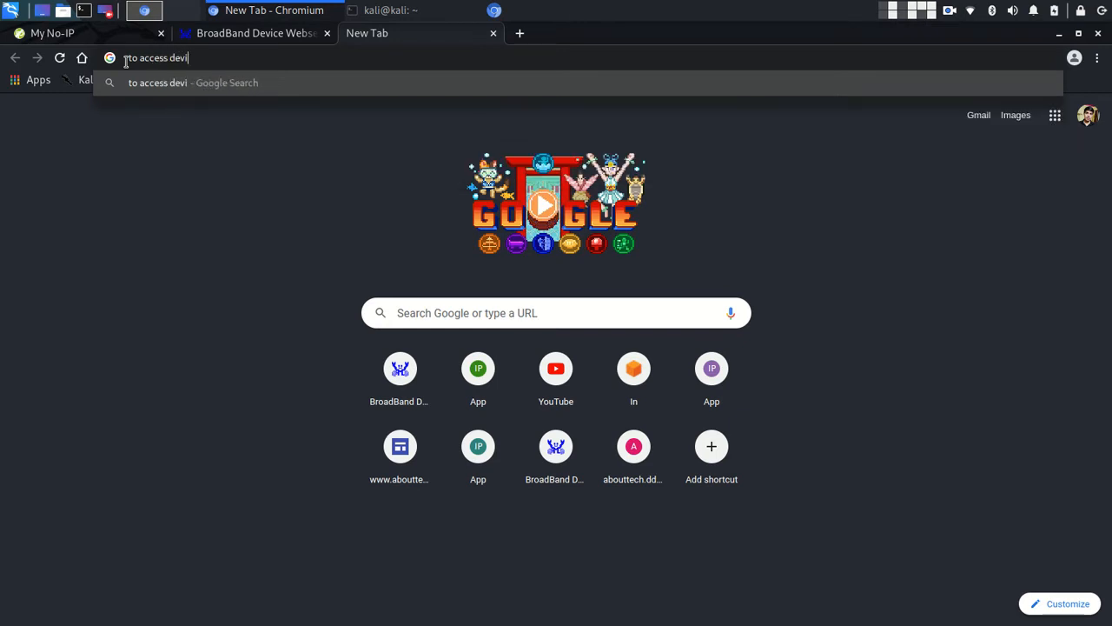
{"action": "type", "text": "ce"}
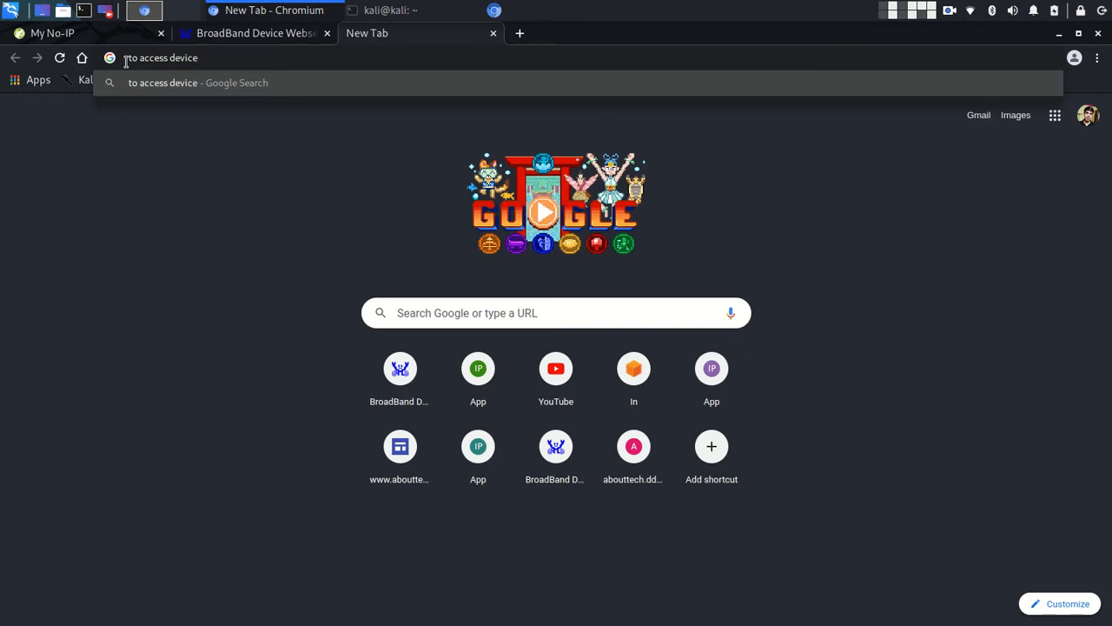
{"action": "key", "text": "BackSpace"}
{"action": "key", "text": "BackSpace"}
{"action": "key", "text": "BackSpace"}
{"action": "key", "text": "BackSpace"}
{"action": "key", "text": "BackSpace"}
{"action": "key", "text": "BackSpace"}
{"action": "key", "text": "BackSpace"}
{"action": "key", "text": "BackSpace"}
{"action": "key", "text": "BackSpace"}
{"action": "key", "text": "BackSpace"}
{"action": "key", "text": "BackSpace"}
{"action": "key", "text": "BackSpace"}
{"action": "key", "text": "BackSpace"}
{"action": "key", "text": "BackSpace"}
{"action": "key", "text": "BackSpace"}
{"action": "key", "text": "BackSpace"}
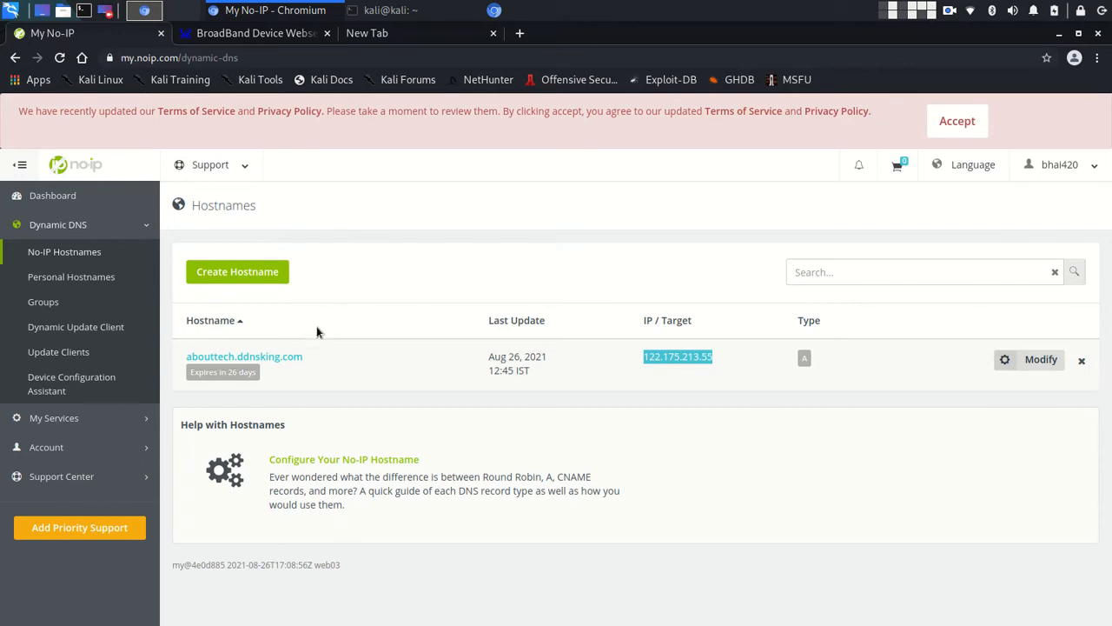
Select the No-IP hostname, then check the router's Device Status for WAN address 122.175.213.55
{"action": "left_click_drag", "start_coordinate": [306, 362], "coordinate": [186, 360]}
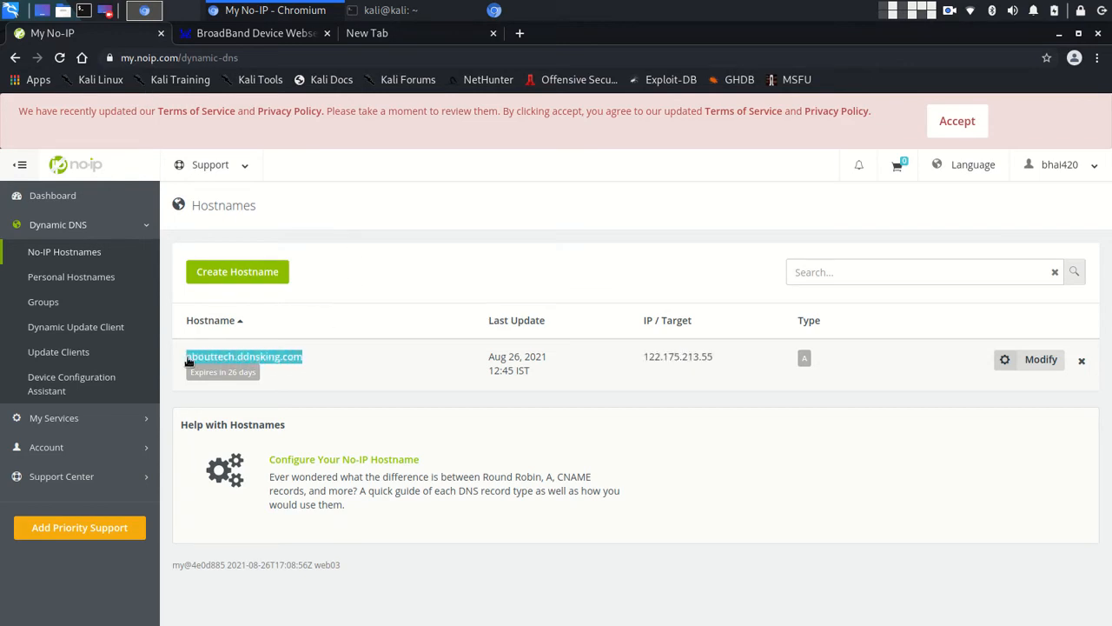
{"action": "left_click", "coordinate": [222, 33]}
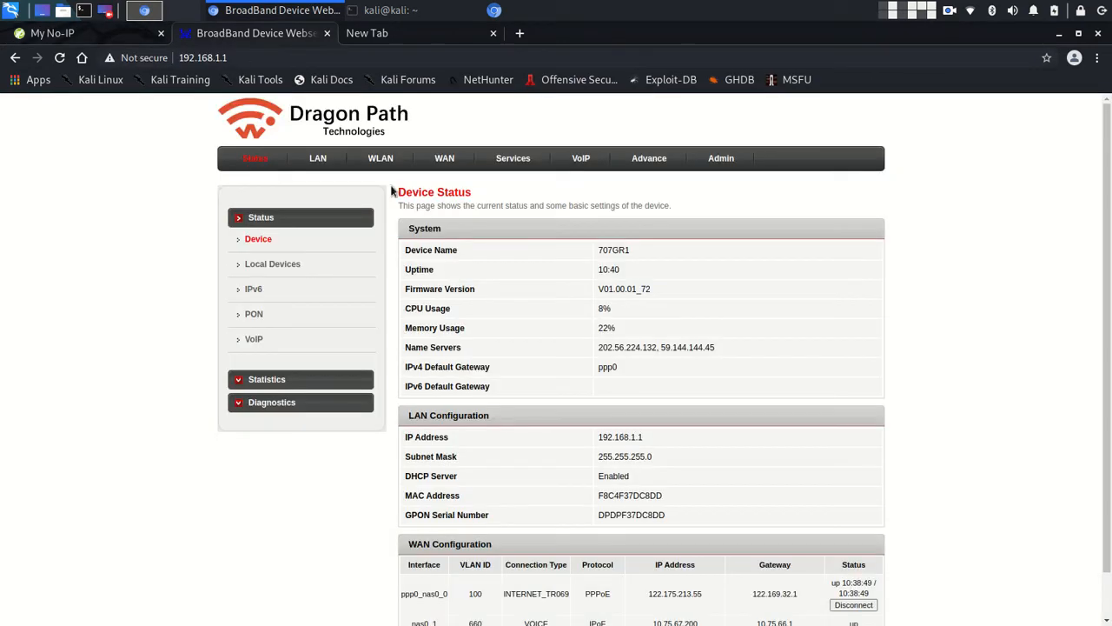
{"action": "scroll", "coordinate": [540, 386], "scroll_direction": "down", "scroll_amount": 1}
{"action": "scroll", "coordinate": [540, 386], "scroll_direction": "up", "scroll_amount": 1}
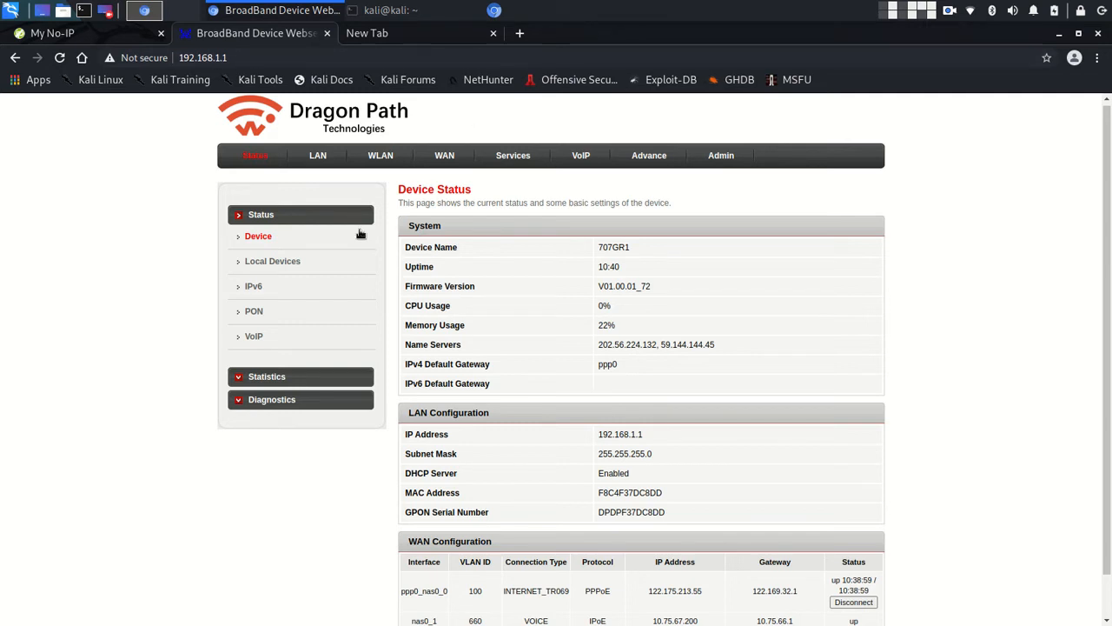
{"action": "scroll", "coordinate": [573, 355], "scroll_direction": "down", "scroll_amount": 1}
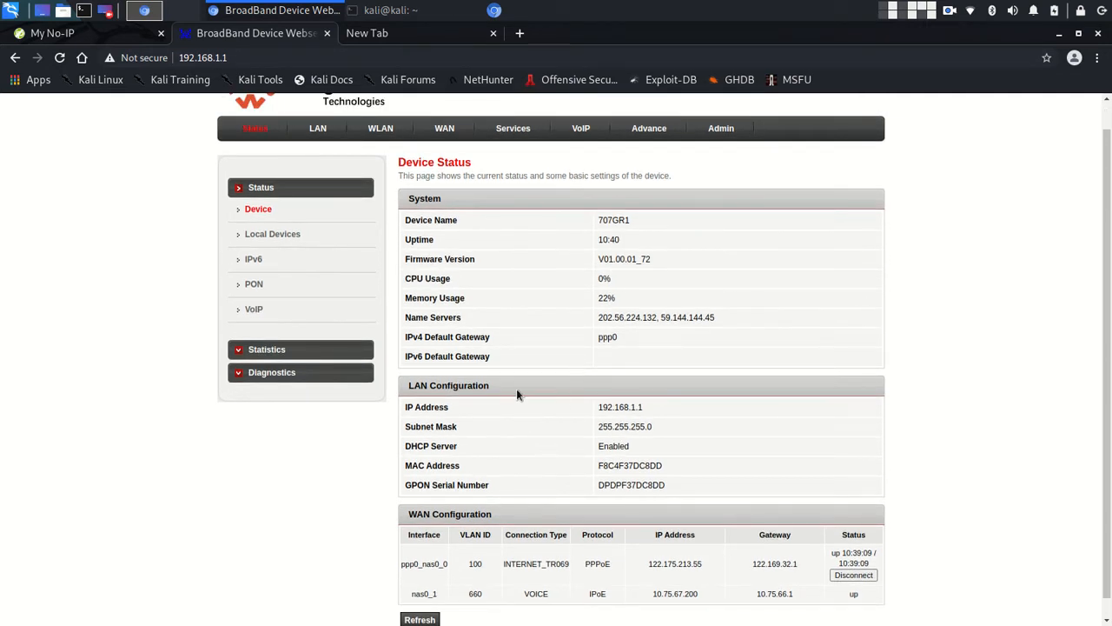
{"action": "scroll", "coordinate": [537, 249], "scroll_direction": "up", "scroll_amount": 1}
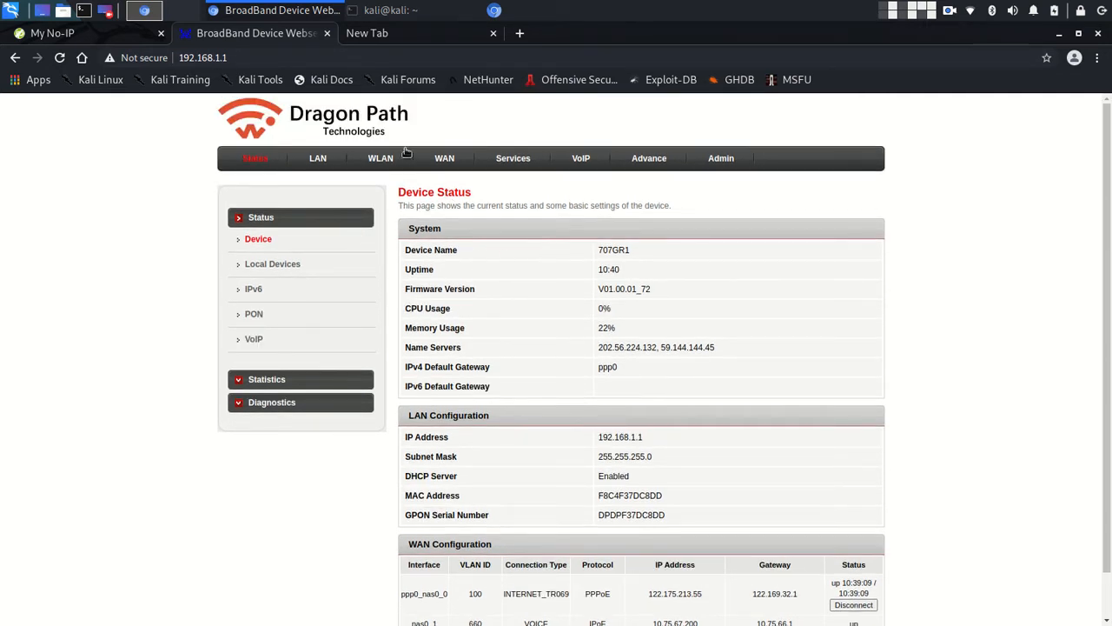
Go to the router's Services > Firewall > Port Forwarding page
{"action": "left_click", "coordinate": [511, 160]}
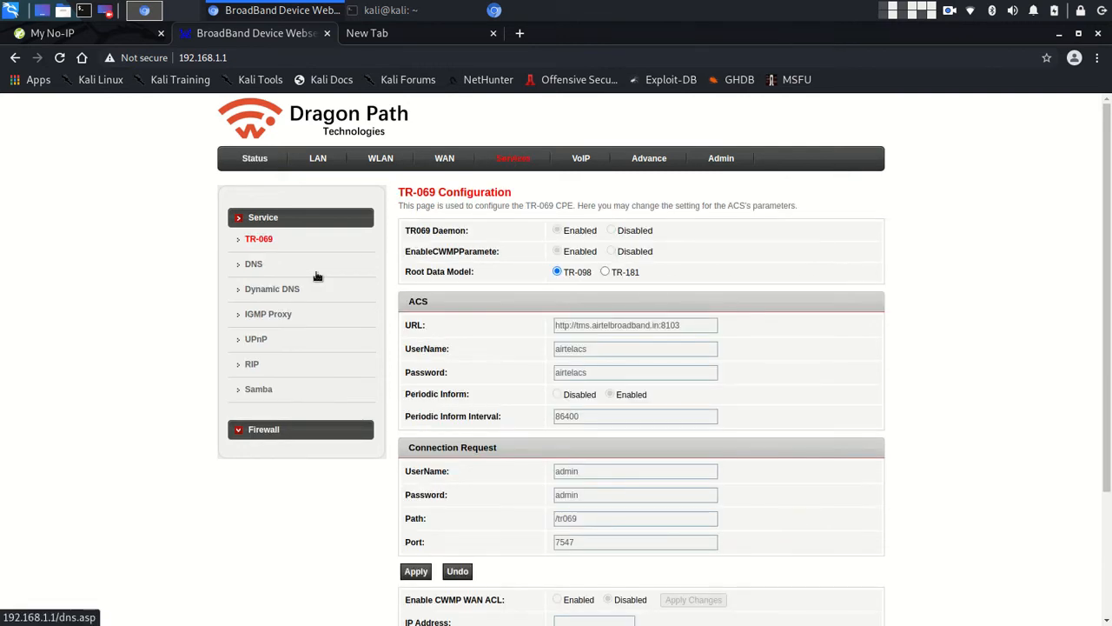
{"action": "left_click", "coordinate": [274, 430]}
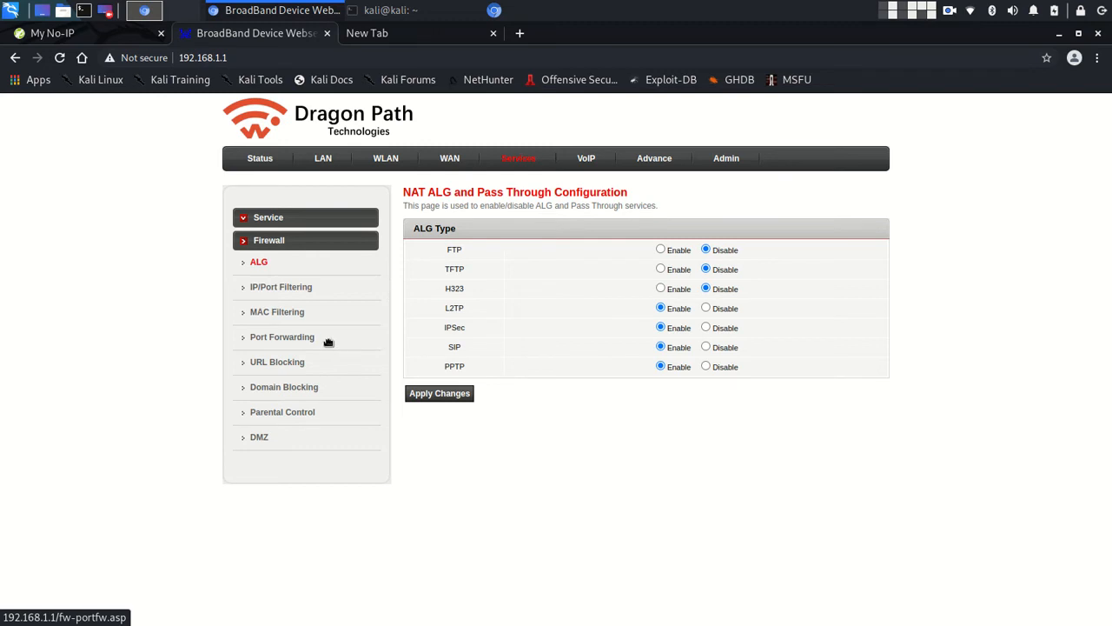
{"action": "left_click", "coordinate": [261, 342]}
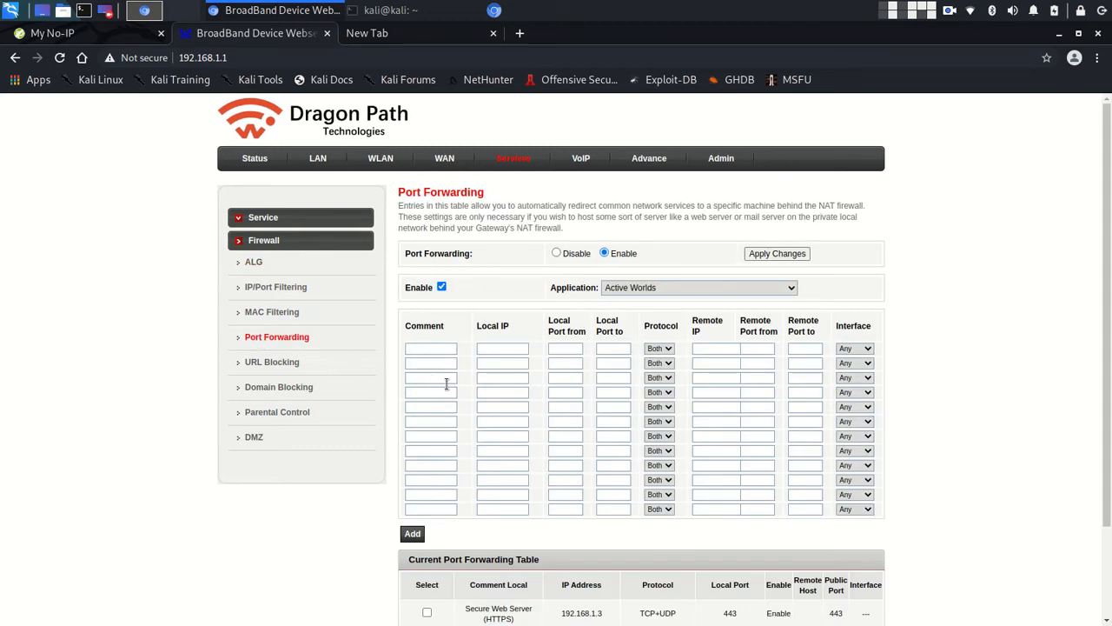
{"action": "scroll", "coordinate": [687, 391], "scroll_direction": "down", "scroll_amount": 1}
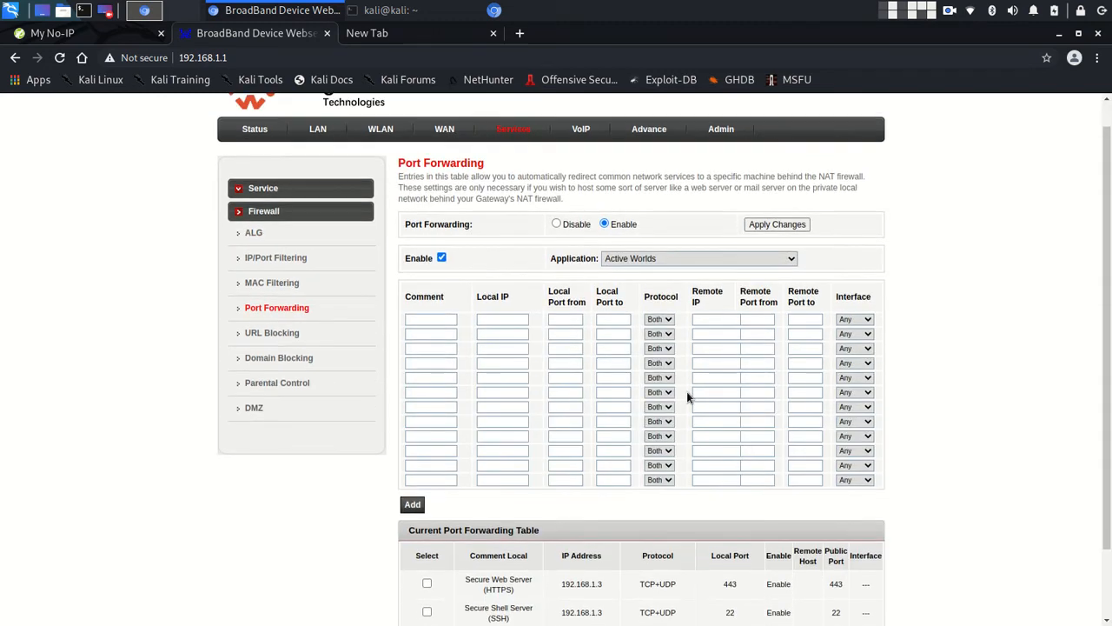
Draft a 'Secure Shell Server (SSH)' forwarding rule to local IP 192.168.1.3 with protocol Both
{"action": "left_click", "coordinate": [735, 261]}
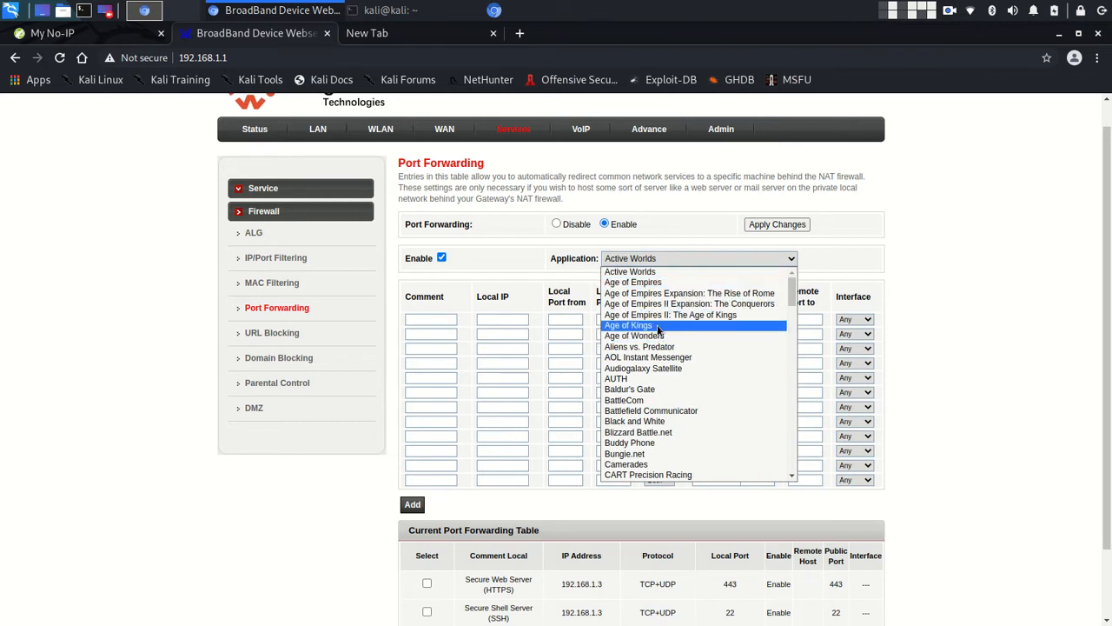
{"action": "key", "text": "s"}
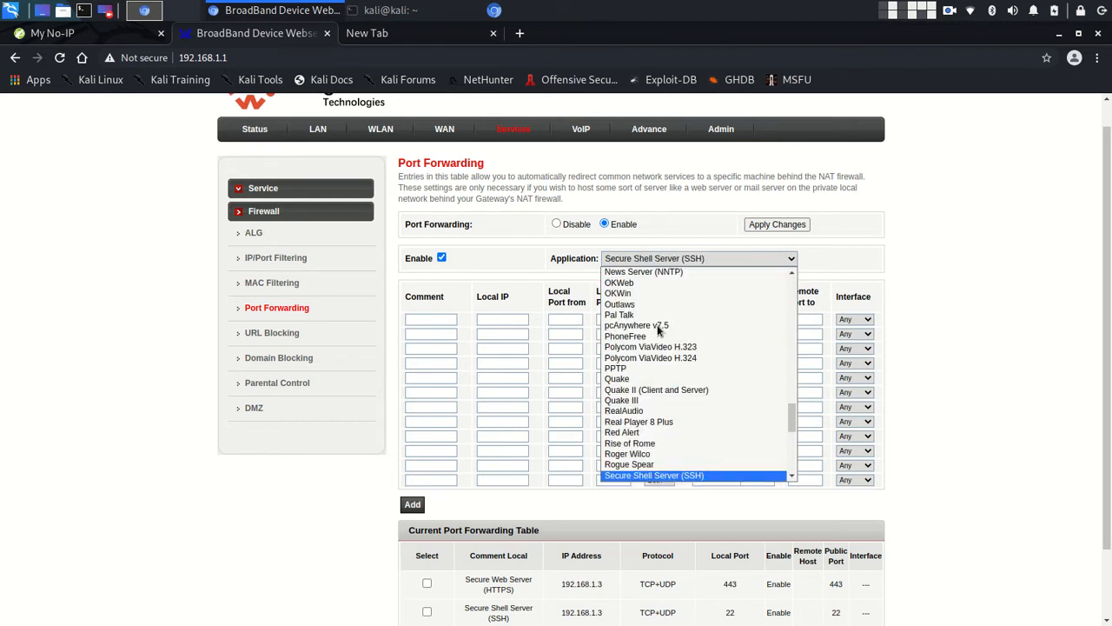
{"action": "scroll", "coordinate": [684, 433], "scroll_direction": "down", "scroll_amount": 2}
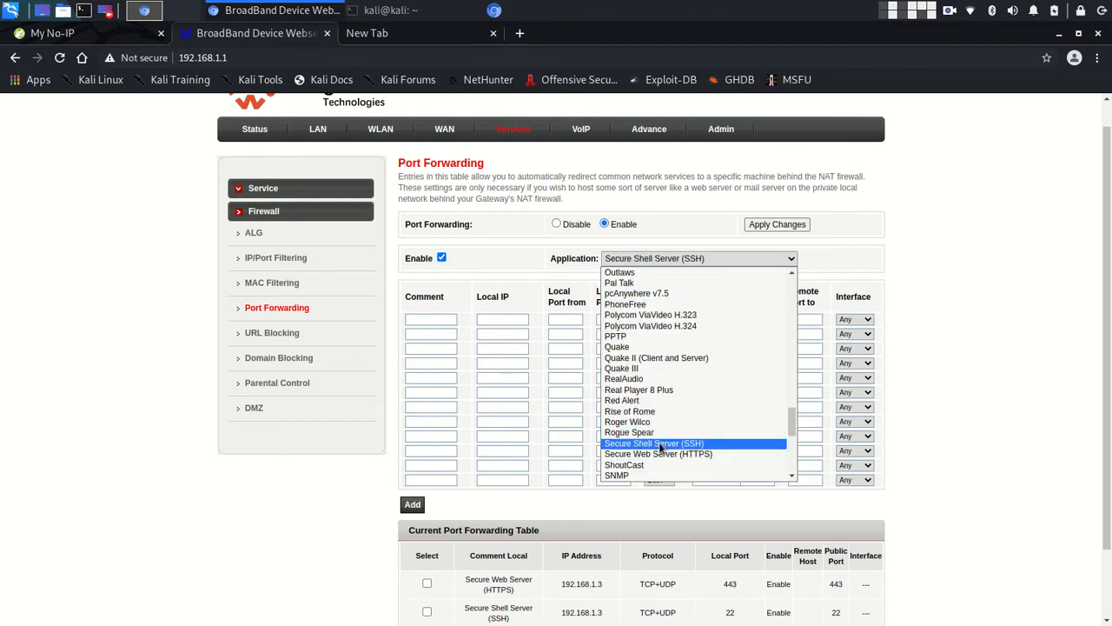
{"action": "left_click", "coordinate": [663, 444]}
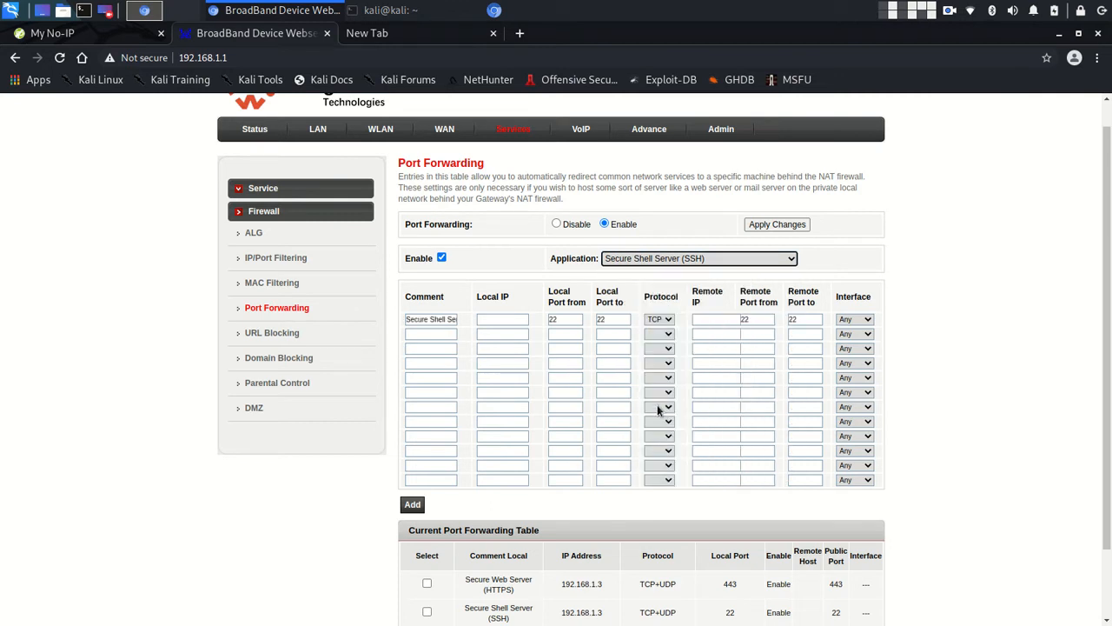
{"action": "left_click", "coordinate": [504, 319]}
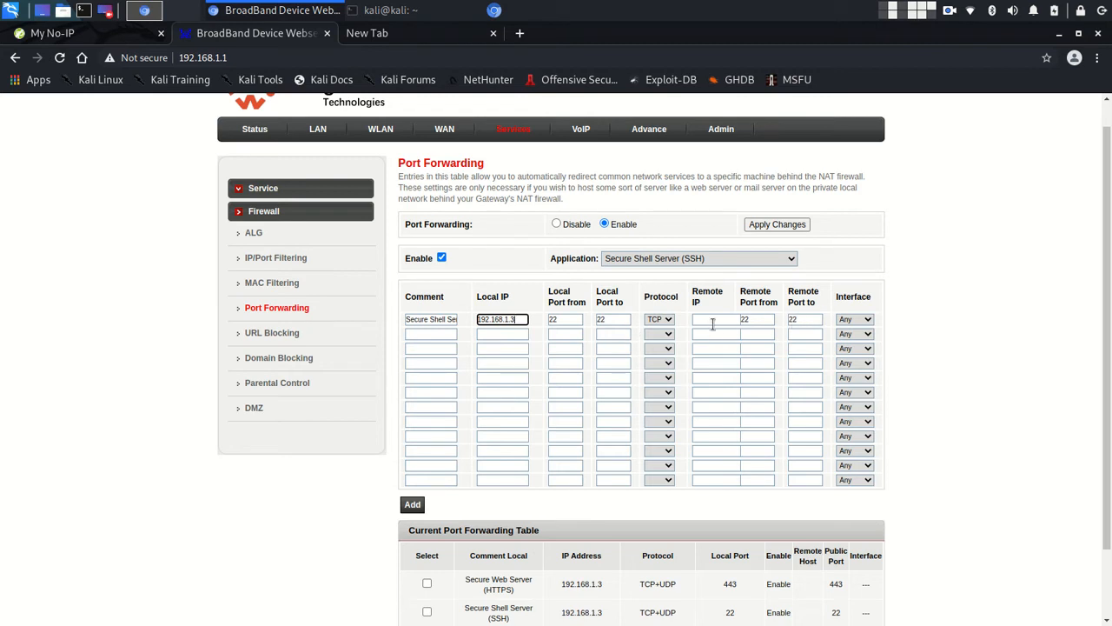
{"action": "left_click", "coordinate": [668, 322]}
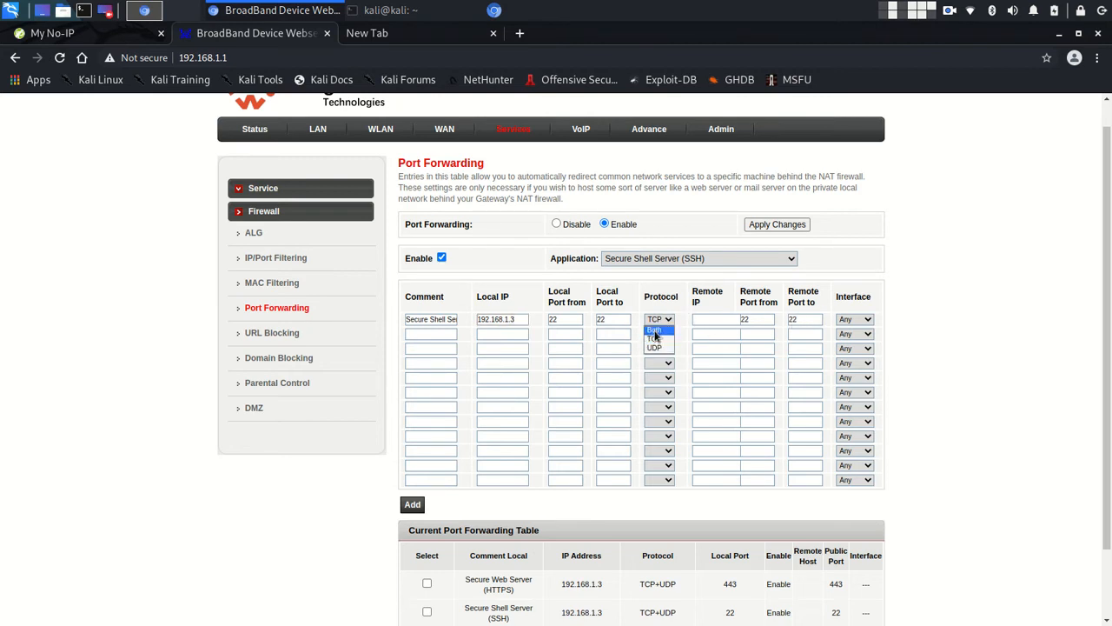
{"action": "left_click", "coordinate": [656, 332]}
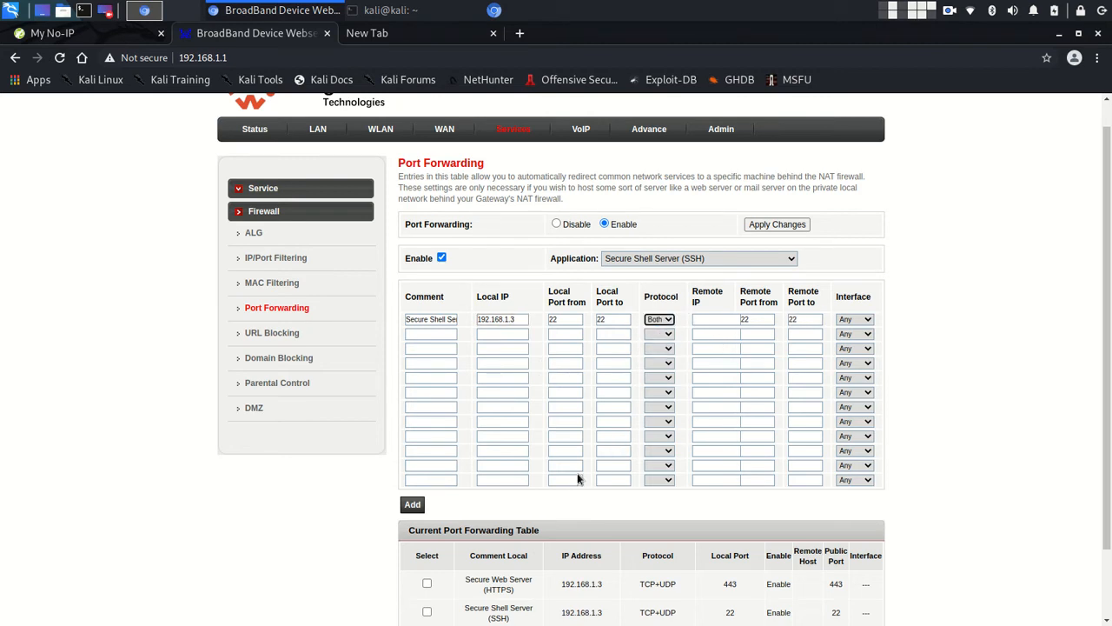
{"action": "scroll", "coordinate": [531, 492], "scroll_direction": "up", "scroll_amount": 1}
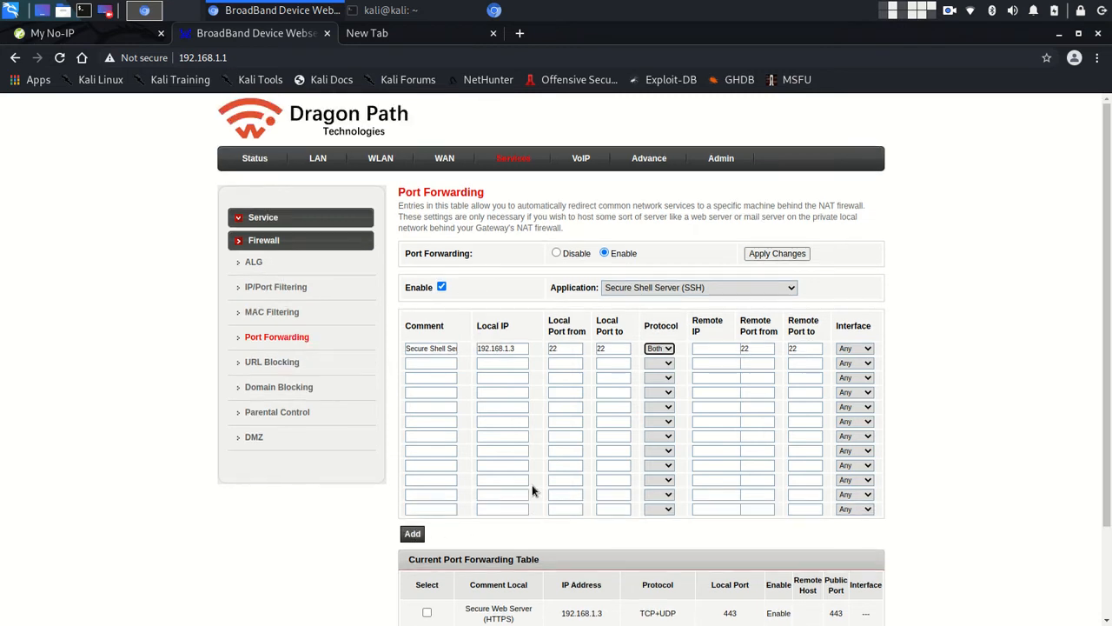
Verify the SSH rule to 192.168.1.3 in the forwarding table, apply changes, and close the router tab
{"action": "scroll", "coordinate": [533, 492], "scroll_direction": "down", "scroll_amount": 3}
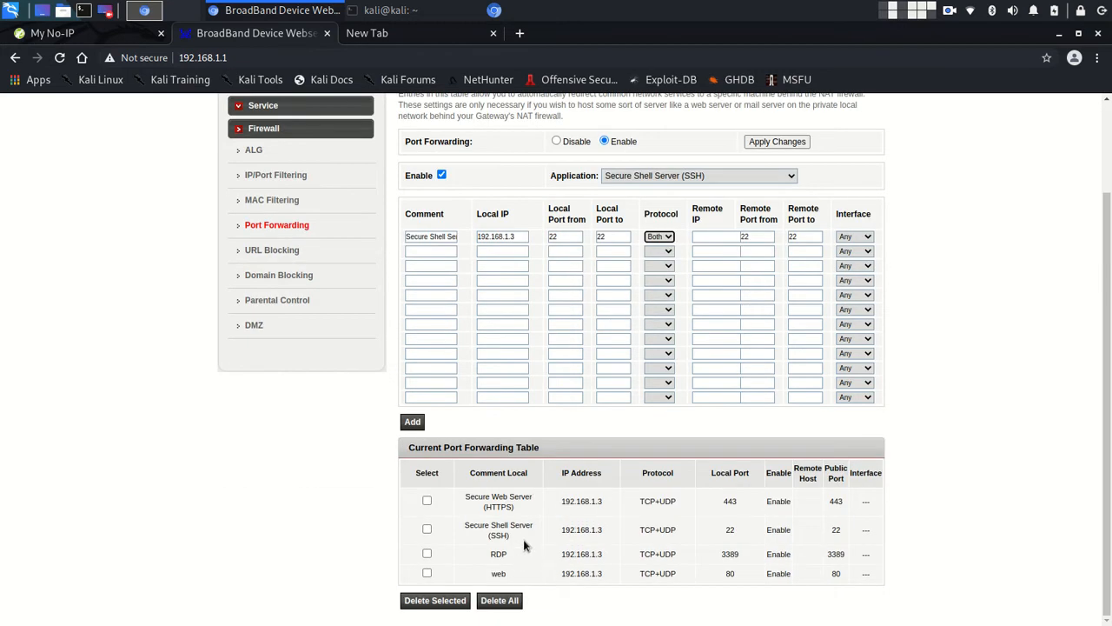
{"action": "left_click_drag", "start_coordinate": [545, 526], "coordinate": [464, 528]}
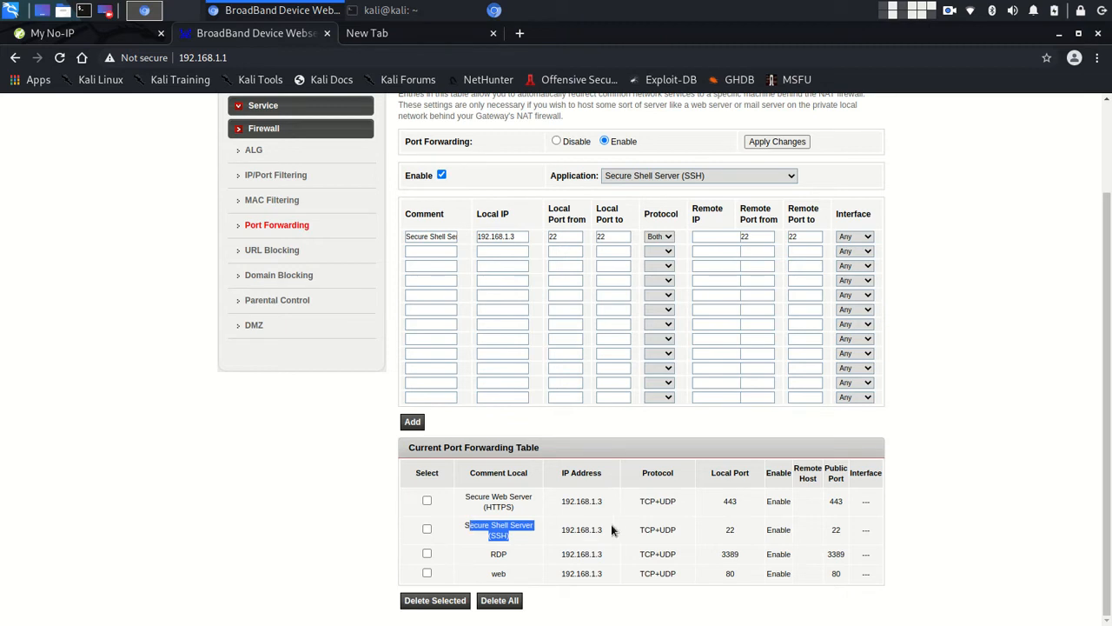
{"action": "left_click_drag", "start_coordinate": [614, 531], "coordinate": [564, 532]}
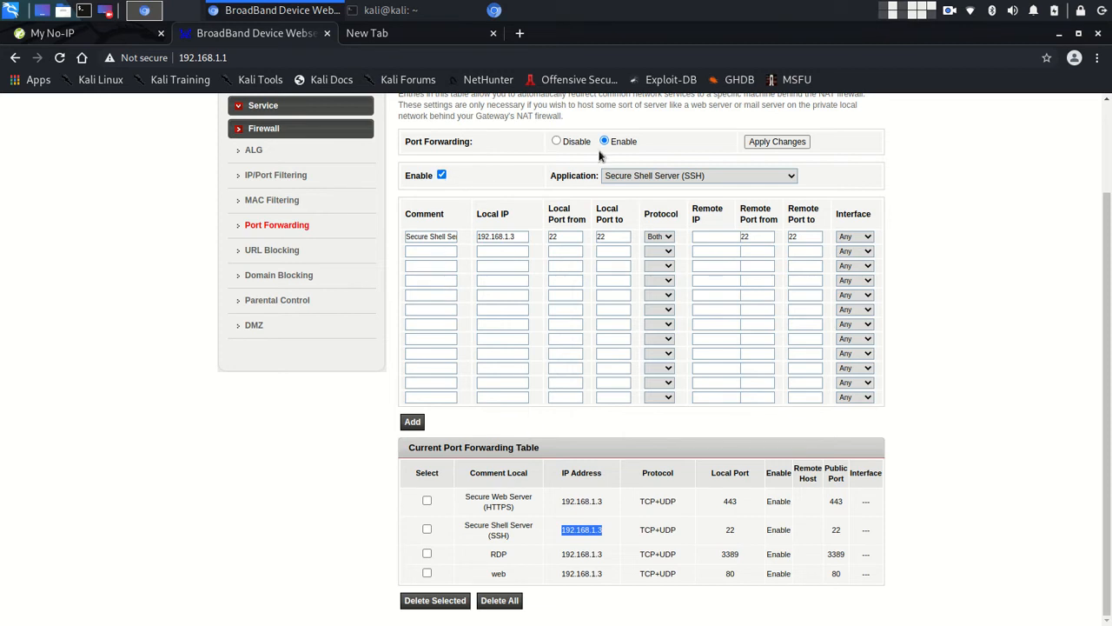
{"action": "left_click", "coordinate": [777, 143]}
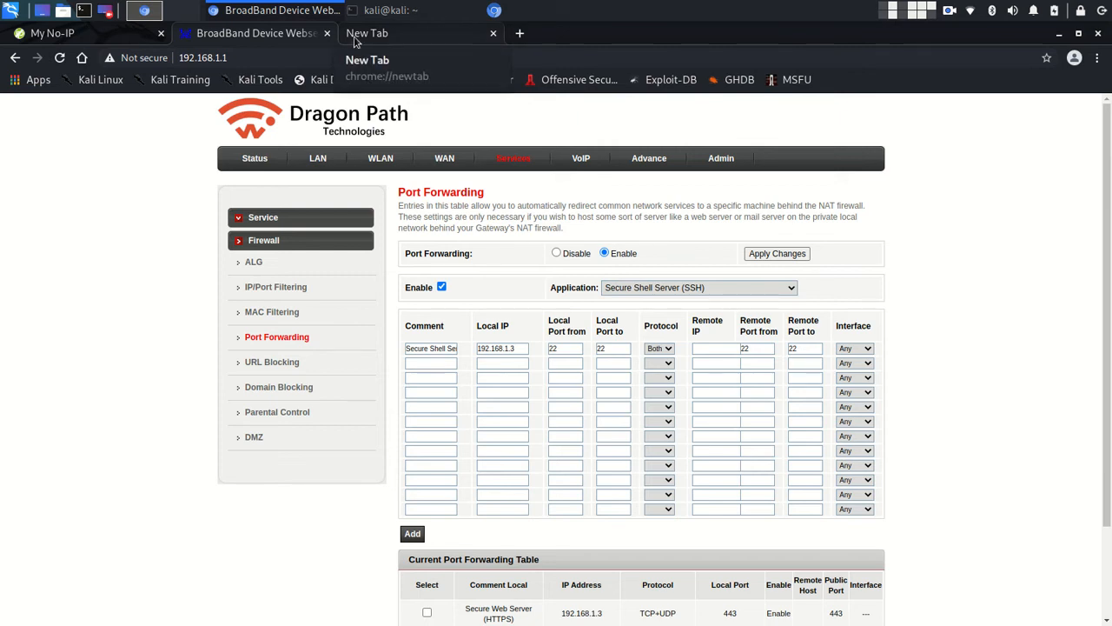
{"action": "left_click", "coordinate": [326, 34]}
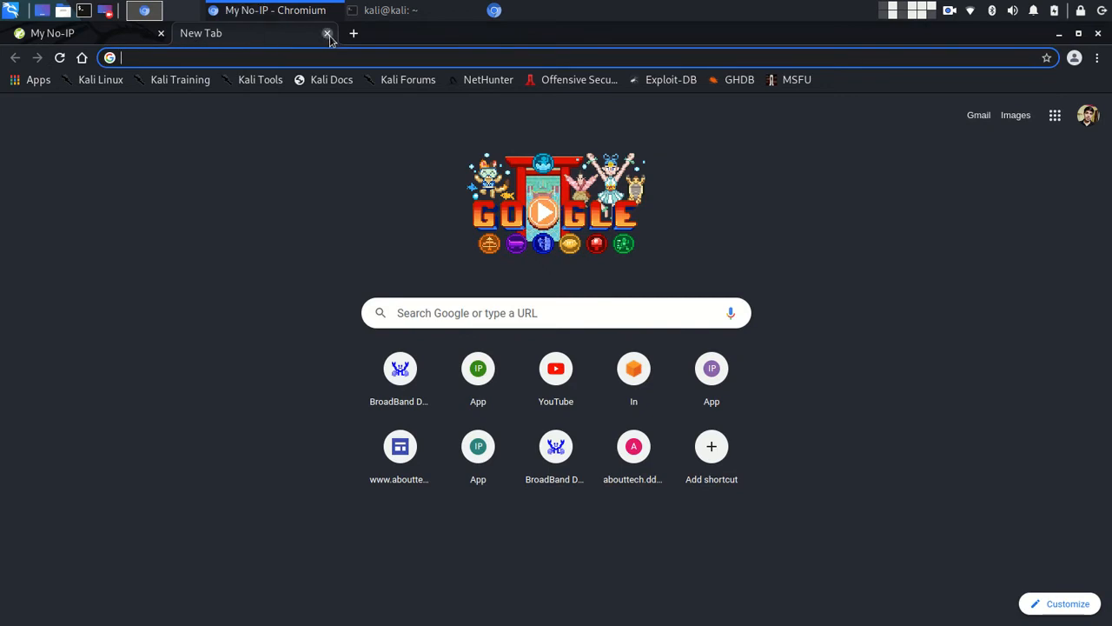
Close the New Tab and My No-IP tabs to shut Chromium, then open the network applet
{"action": "left_click", "coordinate": [328, 34]}
{"action": "left_click", "coordinate": [160, 34]}
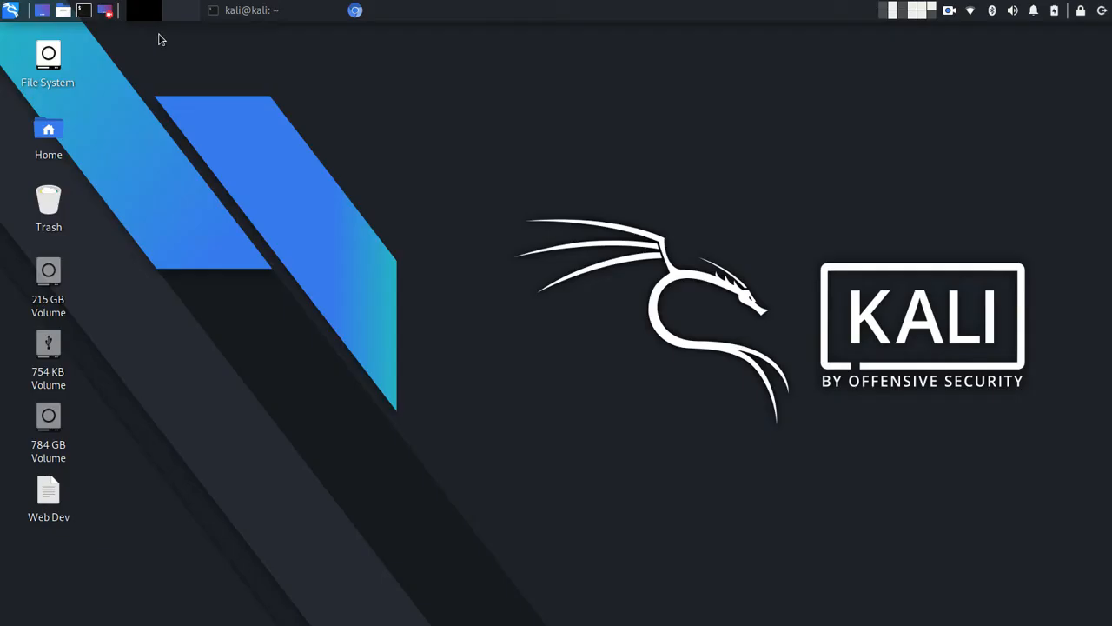
{"action": "left_click", "coordinate": [971, 12]}
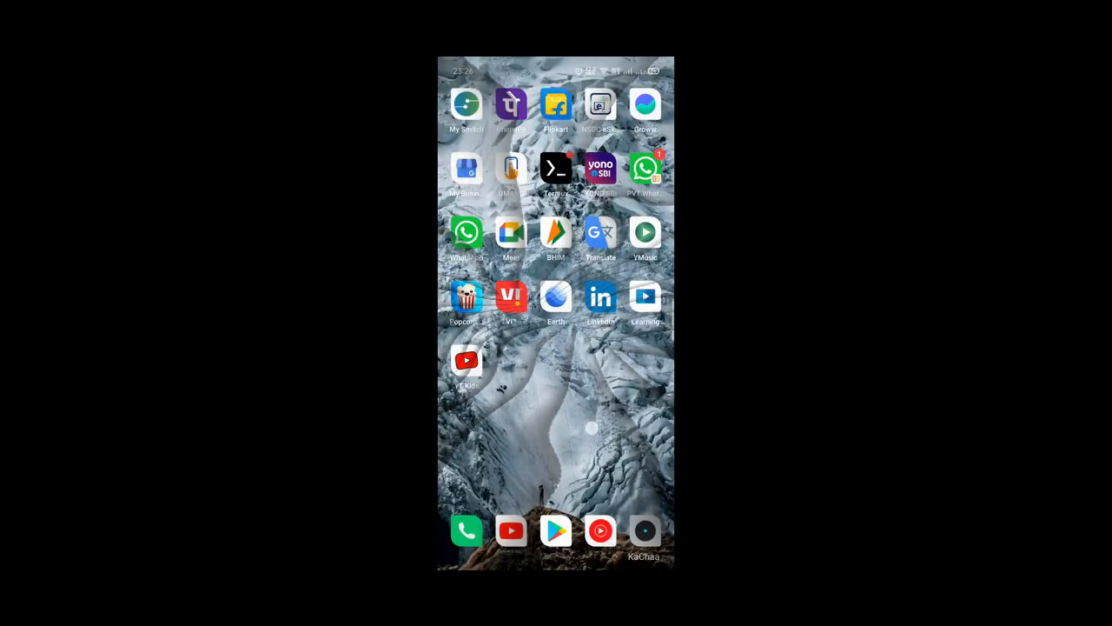
Turn mobile data on and Wi-Fi off in quick settings, then launch Termux
{"action": "left_click_drag", "start_coordinate": [496, 66], "coordinate": [495, 253]}
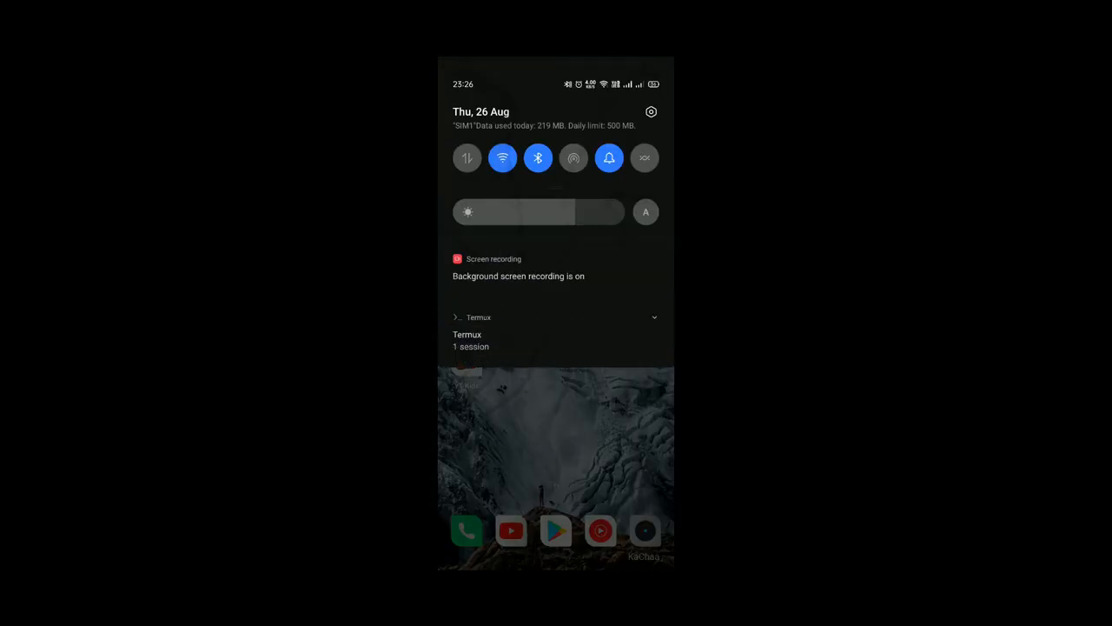
{"action": "left_click", "coordinate": [467, 158]}
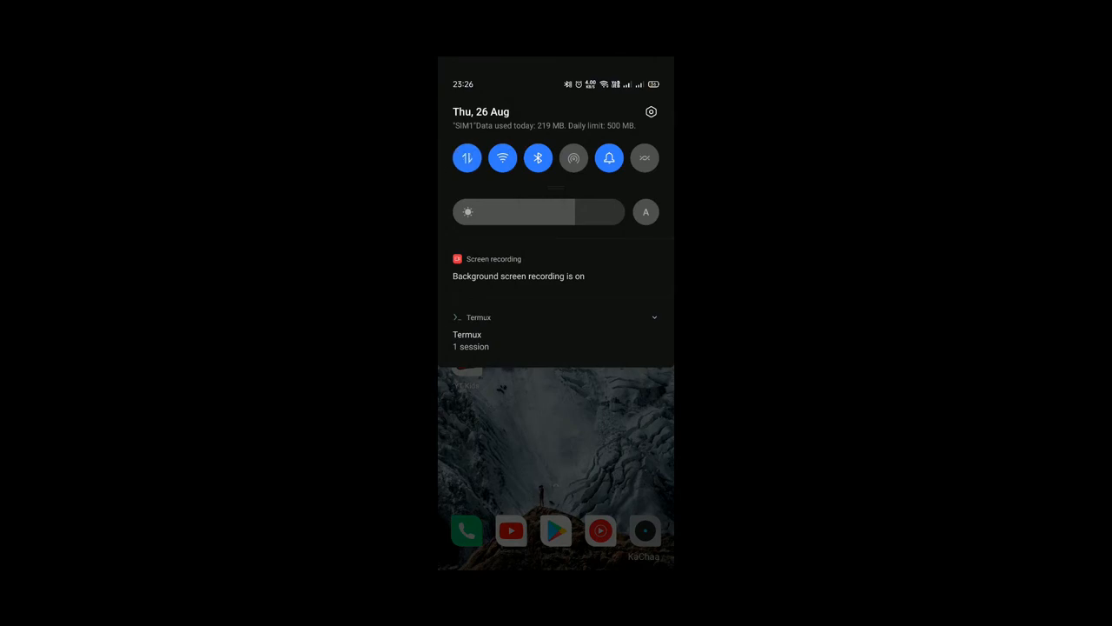
{"action": "left_click", "coordinate": [510, 162]}
{"action": "left_click_drag", "start_coordinate": [509, 313], "coordinate": [509, 452]}
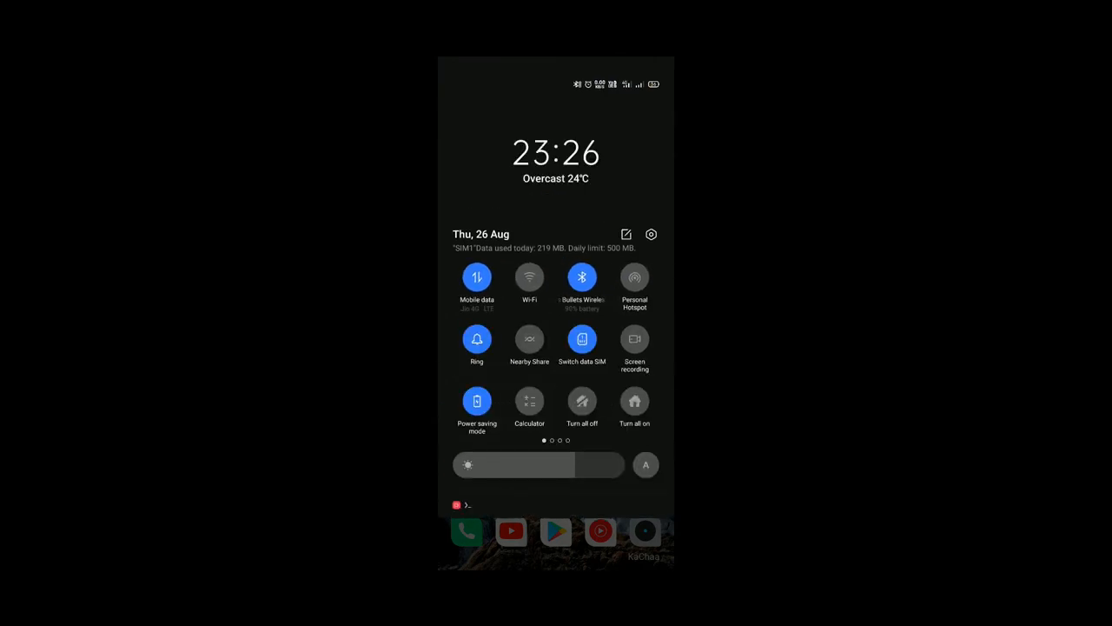
{"action": "left_click_drag", "start_coordinate": [576, 491], "coordinate": [620, 313]}
{"action": "left_click", "coordinate": [556, 168]}
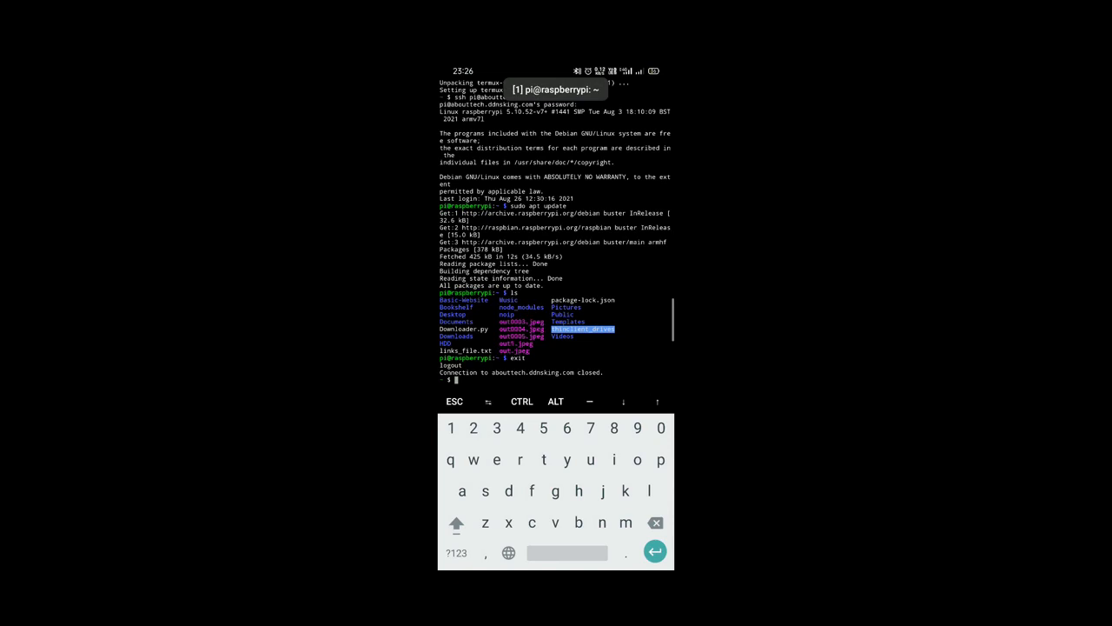
Clear the Termux screen and list local files with ls
{"action": "type", "text": "cle"}
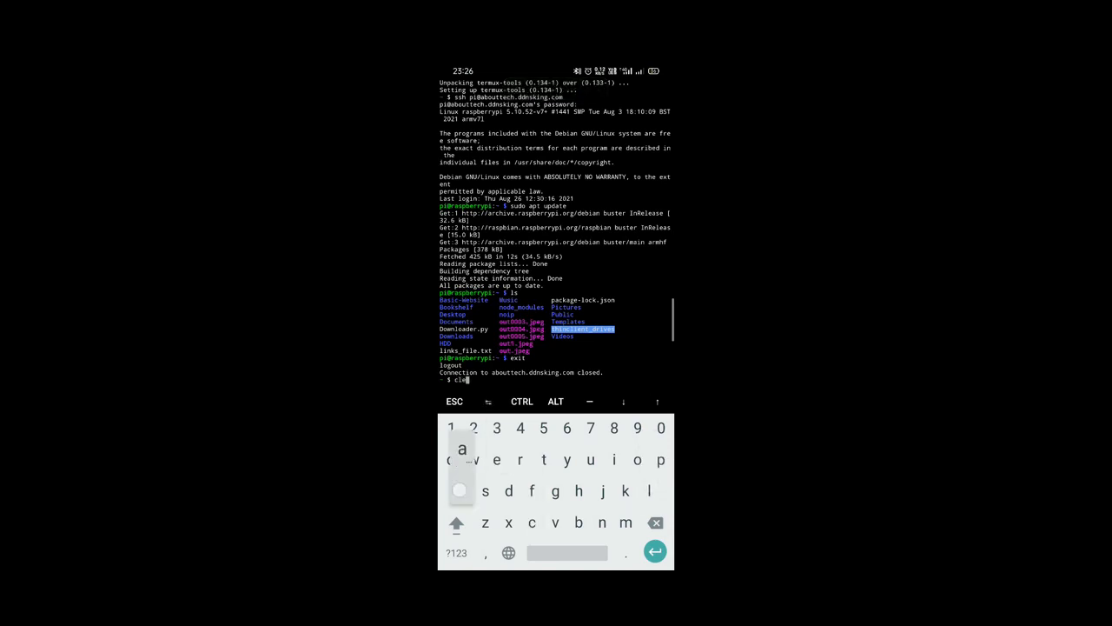
{"action": "type", "text": "ar"}
{"action": "key", "text": "Return"}
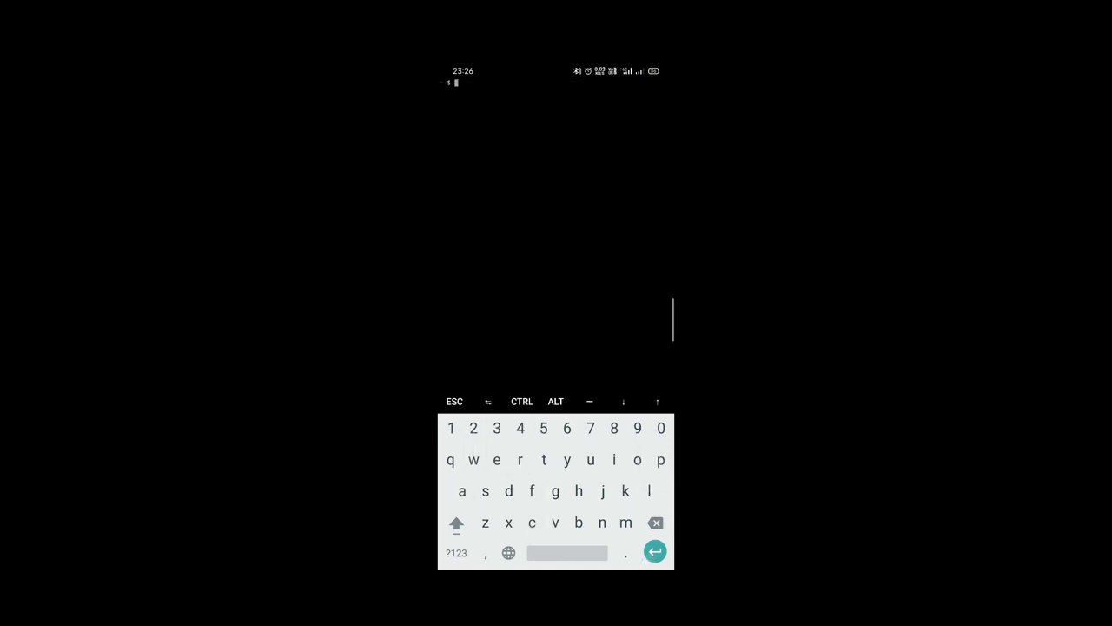
{"action": "type", "text": "ls"}
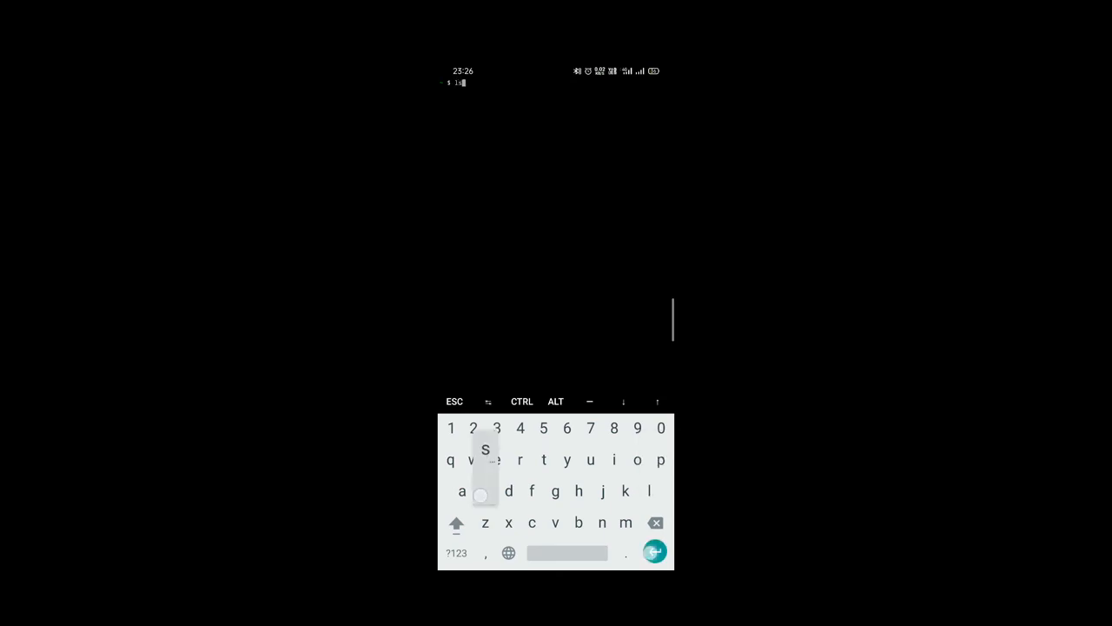
{"action": "key", "text": "Return"}
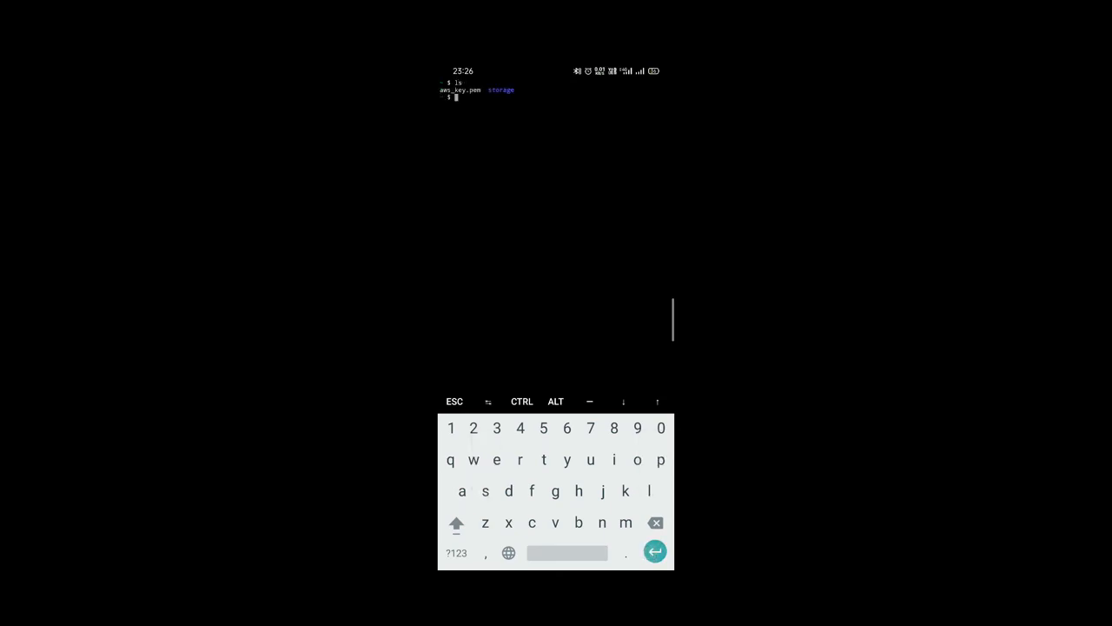
SSH in as pi to abouttech.ddnsking.com and enter the Pi's password
{"action": "type", "text": "ssh pi"}
{"action": "left_click", "coordinate": [456, 553]}
{"action": "type", "text": "@"}
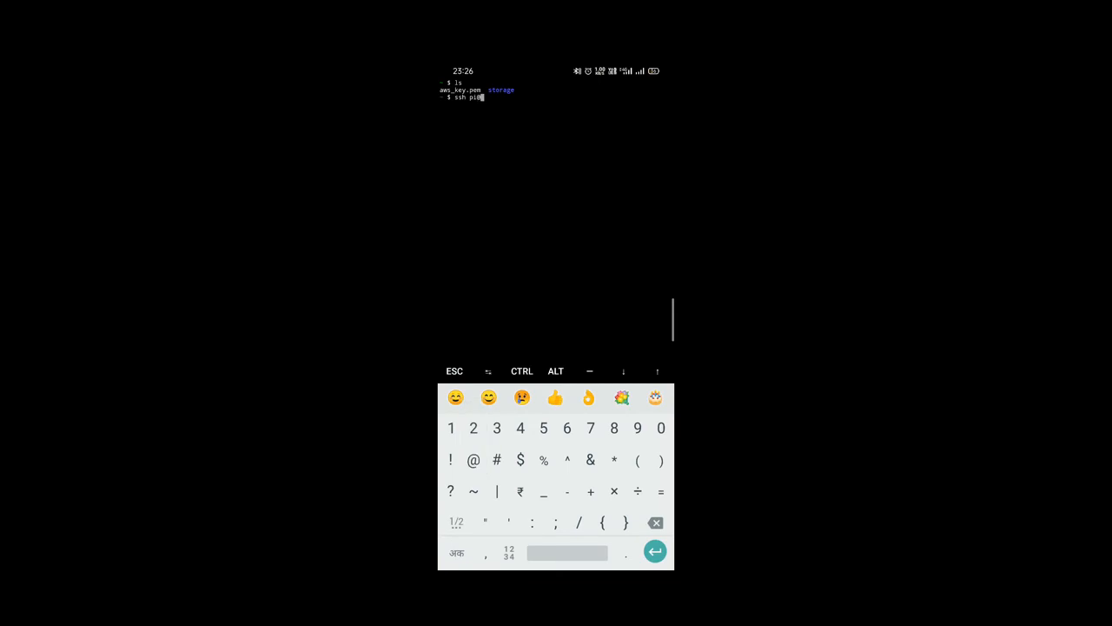
{"action": "left_click", "coordinate": [456, 553]}
{"action": "type", "text": "d"}
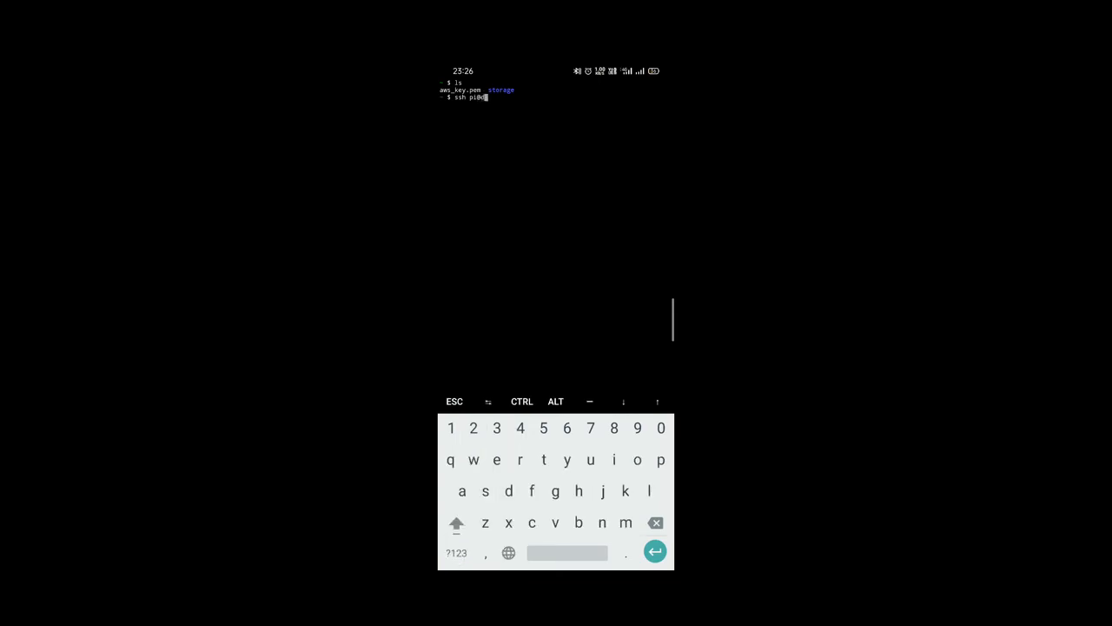
{"action": "type", "text": "abouttech.ddnsking.cimom"}
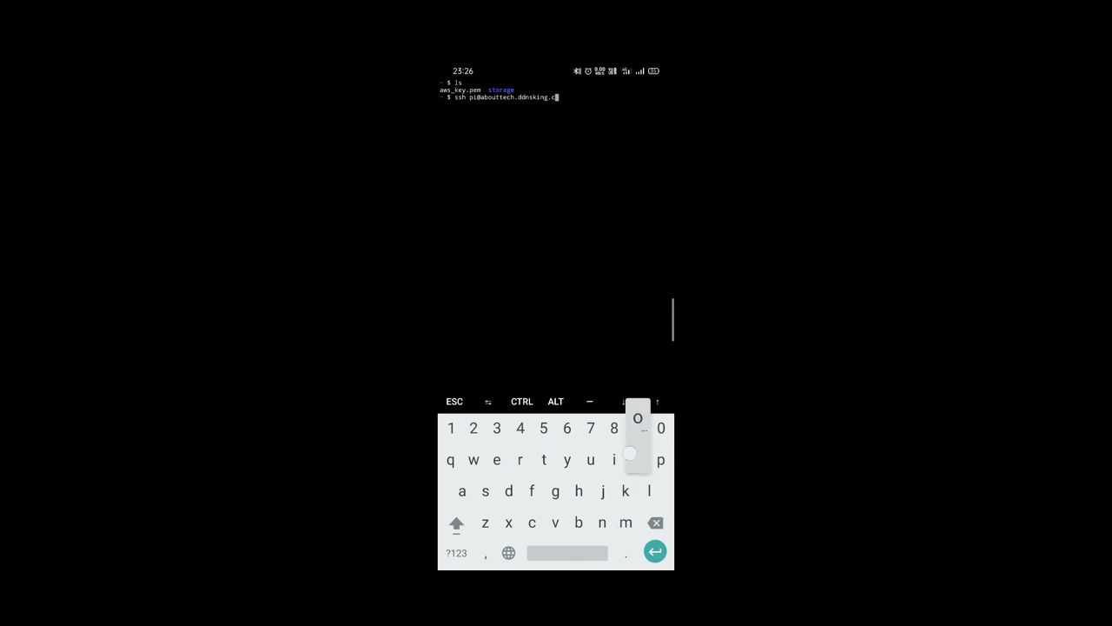
{"action": "key", "text": "Return"}
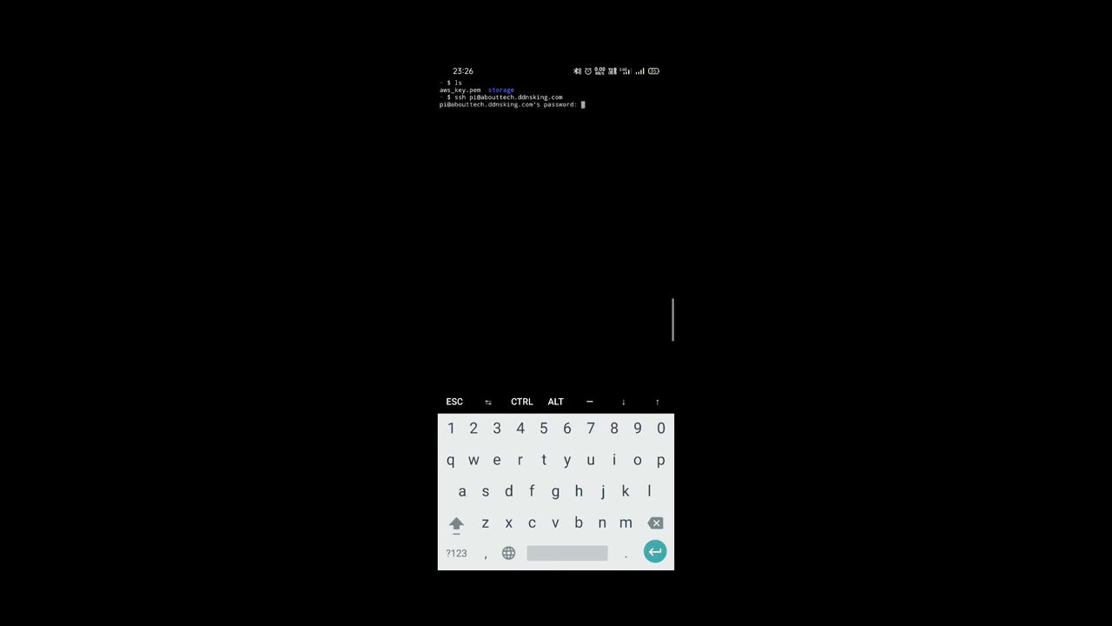
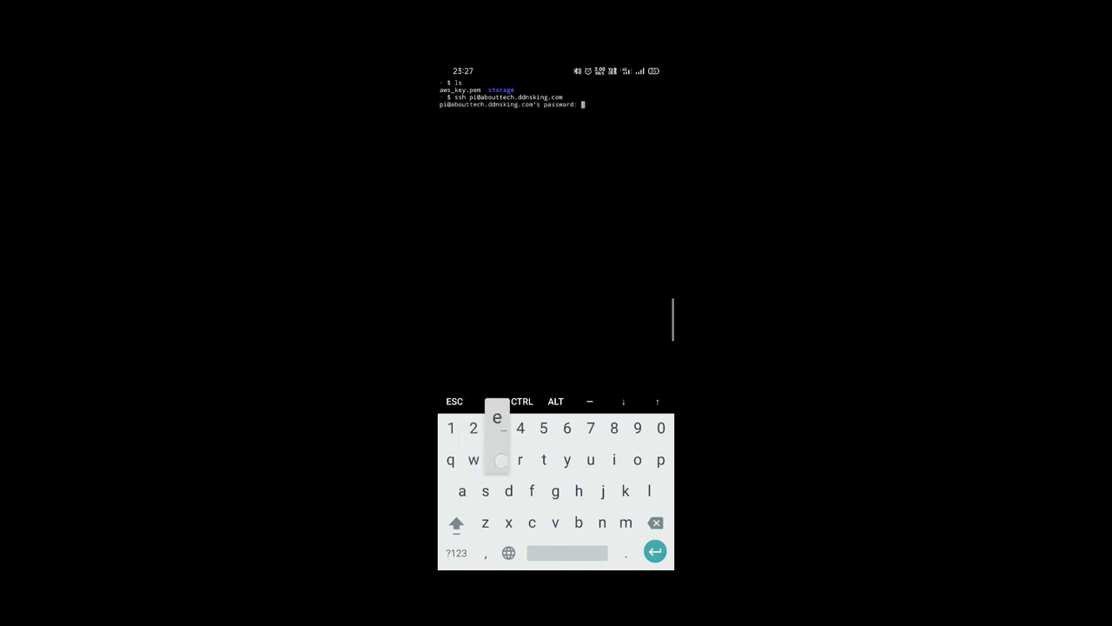
{"action": "key", "text": "Return"}
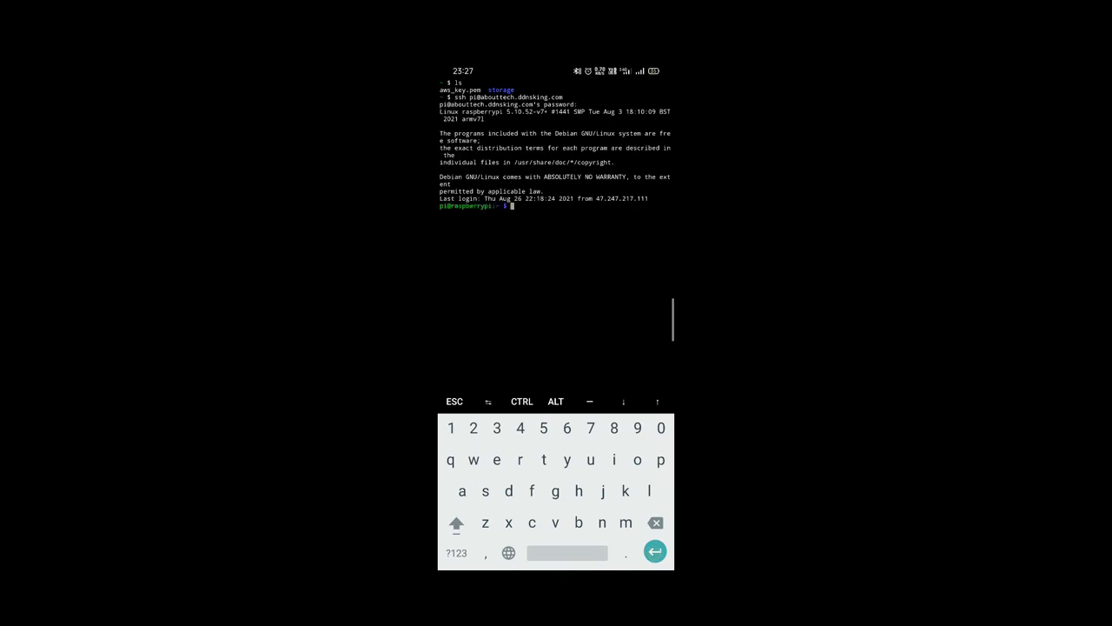
List the files in the Pi's home folder with ls
{"action": "key", "text": "Return"}
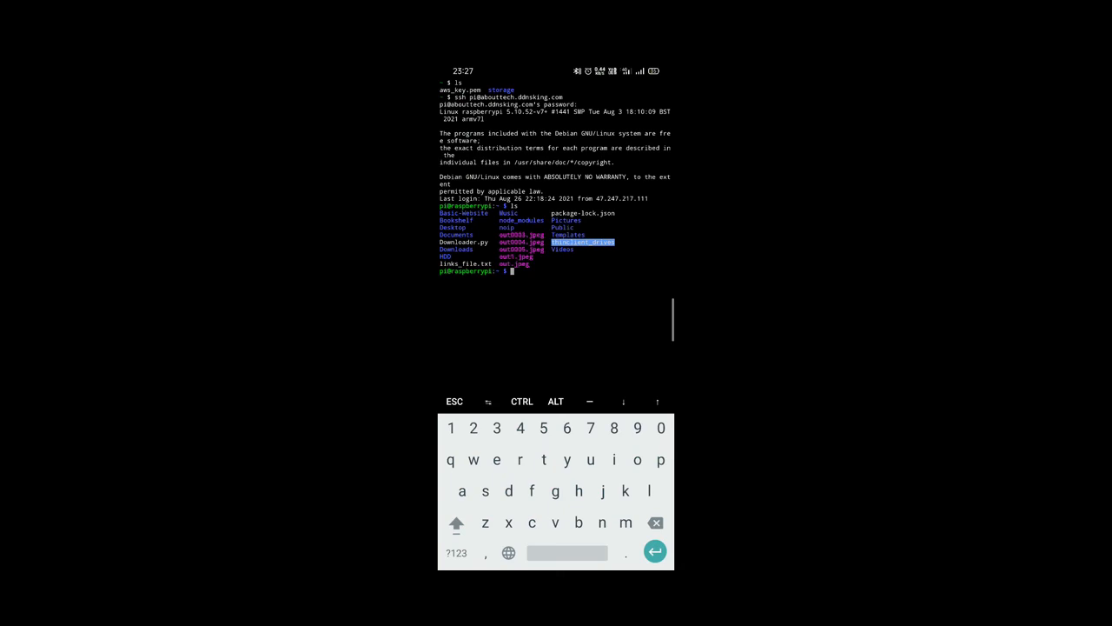
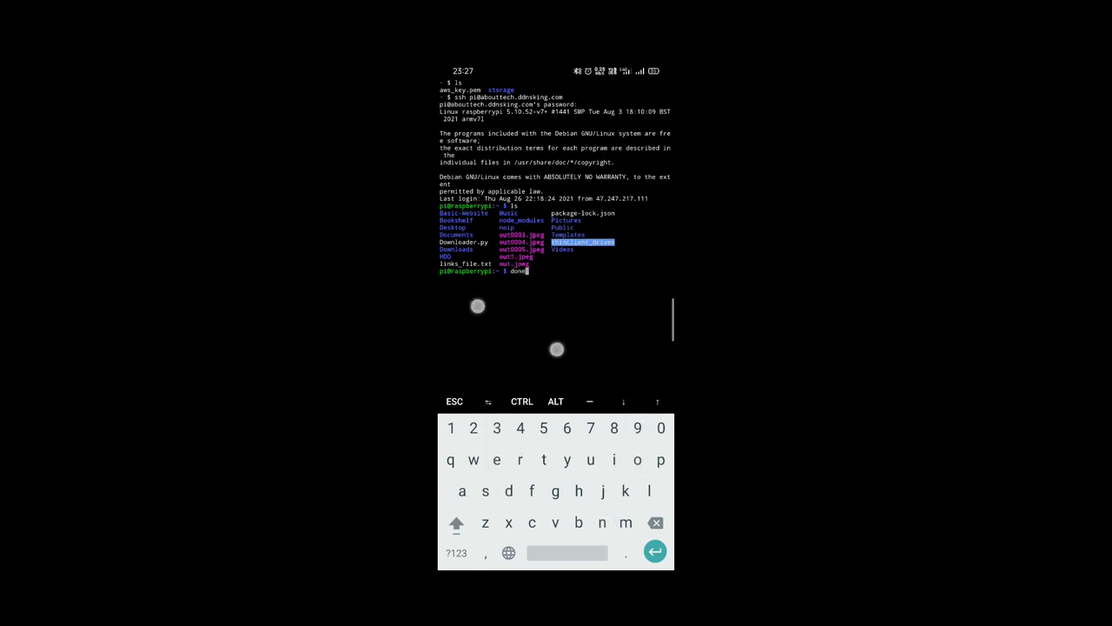
{"action": "scroll", "coordinate": [519, 329], "scroll_direction": "up", "scroll_amount": 2}
{"action": "scroll", "coordinate": [528, 288], "scroll_direction": "up", "scroll_amount": 3}
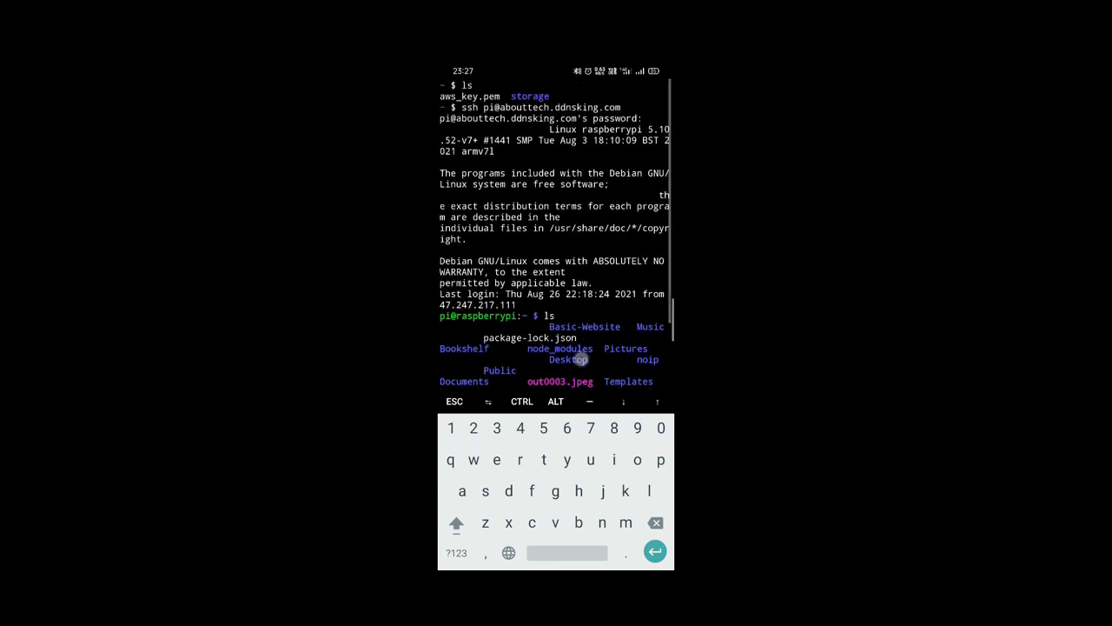
Select the ssh command line in the terminal and copy it
{"action": "left_click_drag", "start_coordinate": [631, 104], "coordinate": [534, 107]}
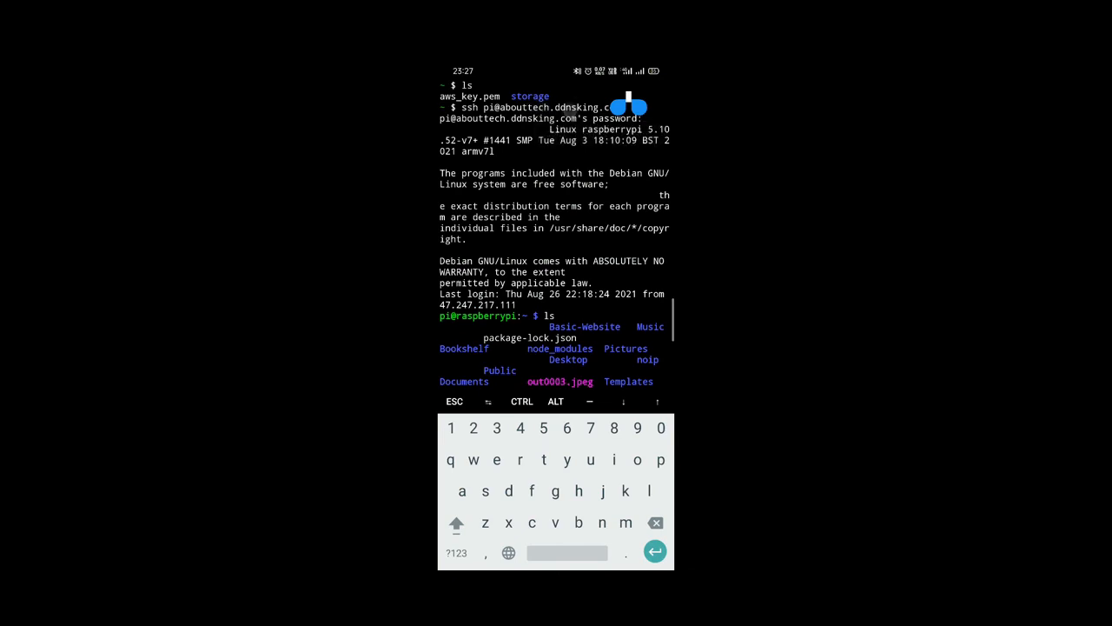
{"action": "left_click", "coordinate": [569, 111]}
{"action": "left_click", "coordinate": [574, 109]}
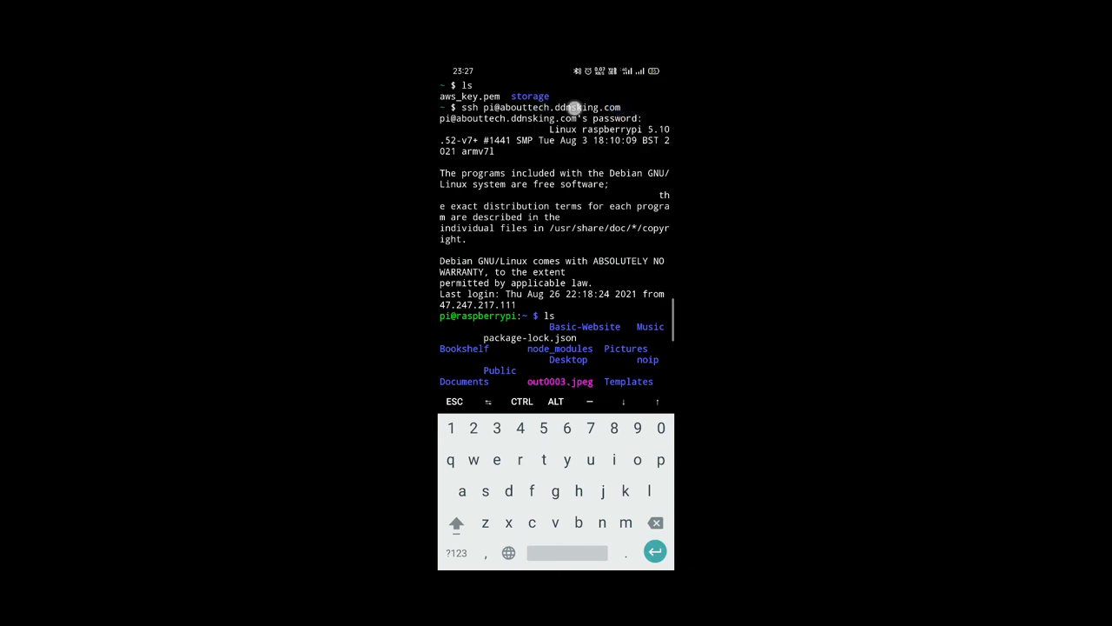
{"action": "left_click", "coordinate": [625, 108]}
{"action": "left_click", "coordinate": [629, 112]}
{"action": "left_click_drag", "start_coordinate": [617, 119], "coordinate": [446, 119]}
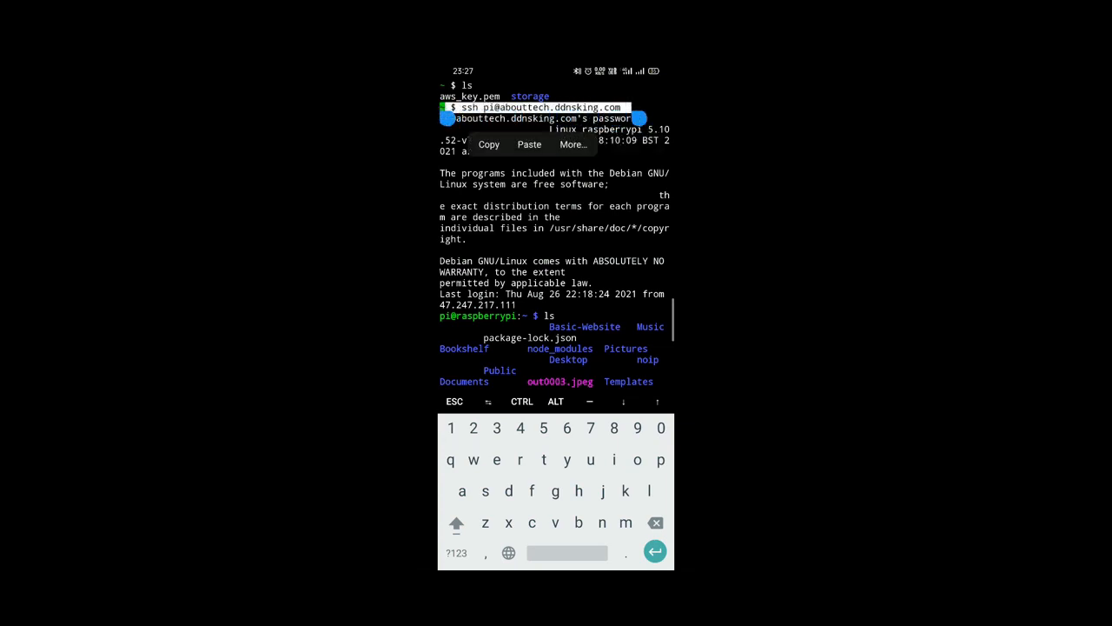
{"action": "left_click_drag", "start_coordinate": [446, 119], "coordinate": [459, 122]}
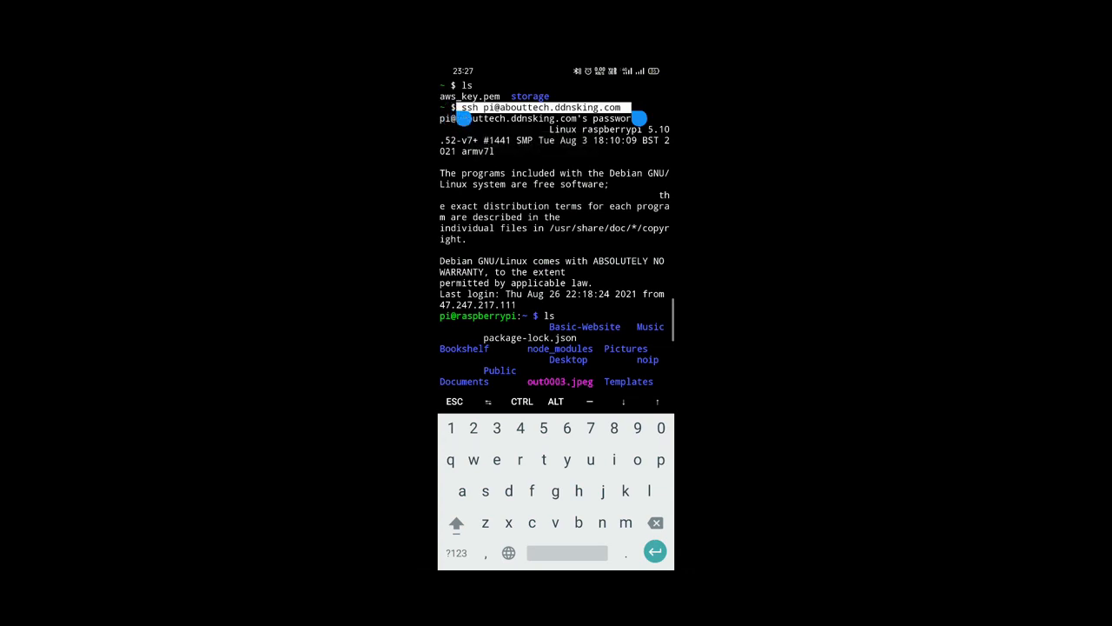
{"action": "left_click", "coordinate": [497, 145]}
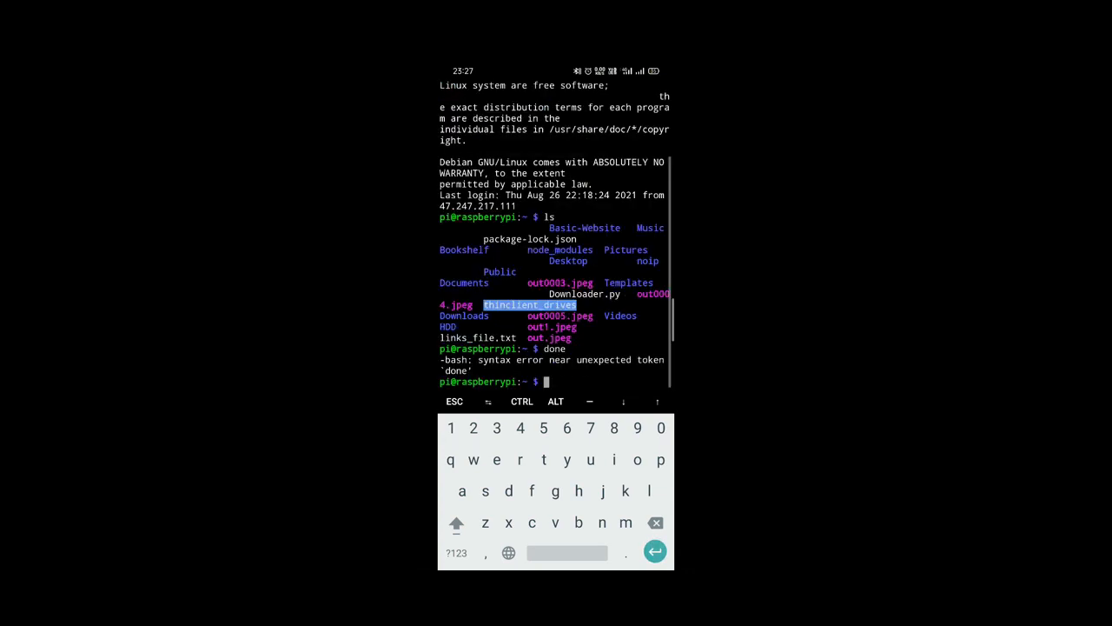
Log out of the Pi with exit and clear the local terminal
{"action": "type", "text": "exit"}
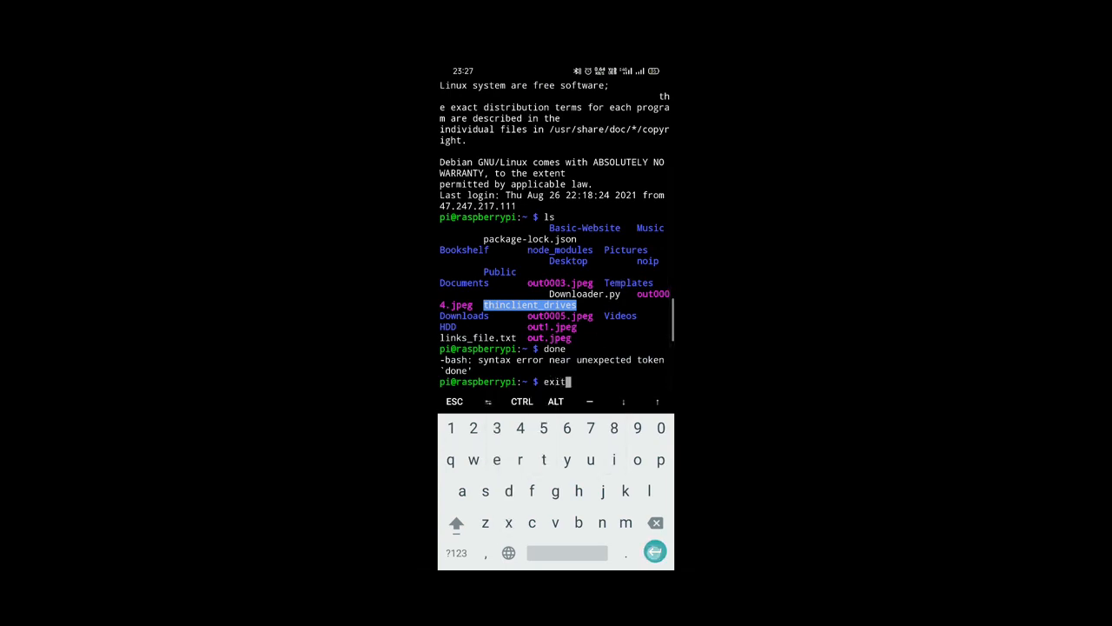
{"action": "key", "text": "Return"}
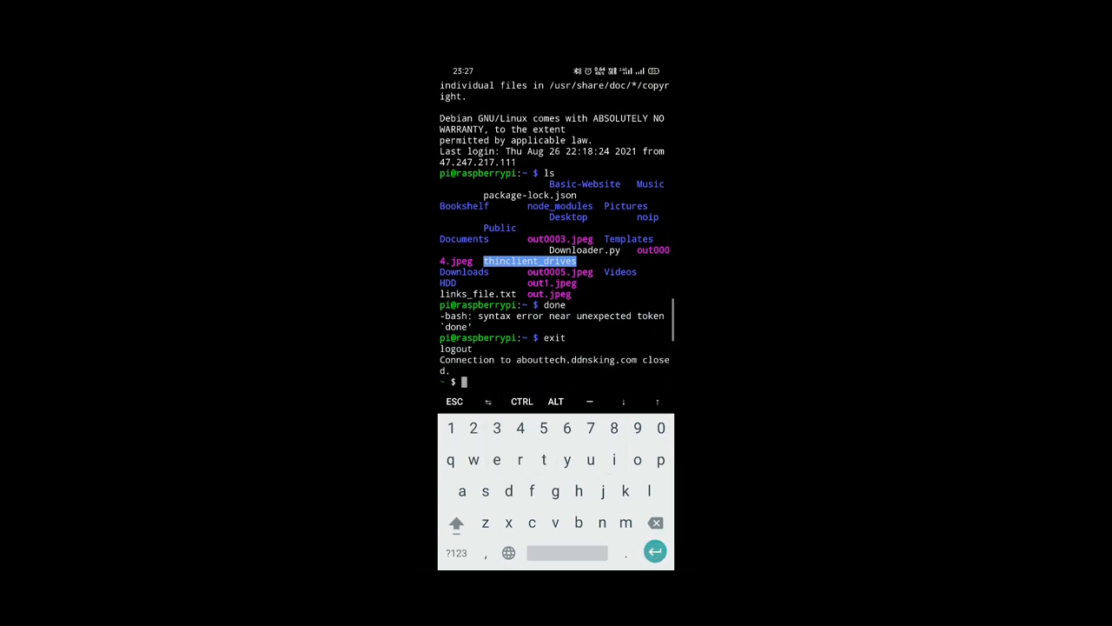
{"action": "type", "text": "clear"}
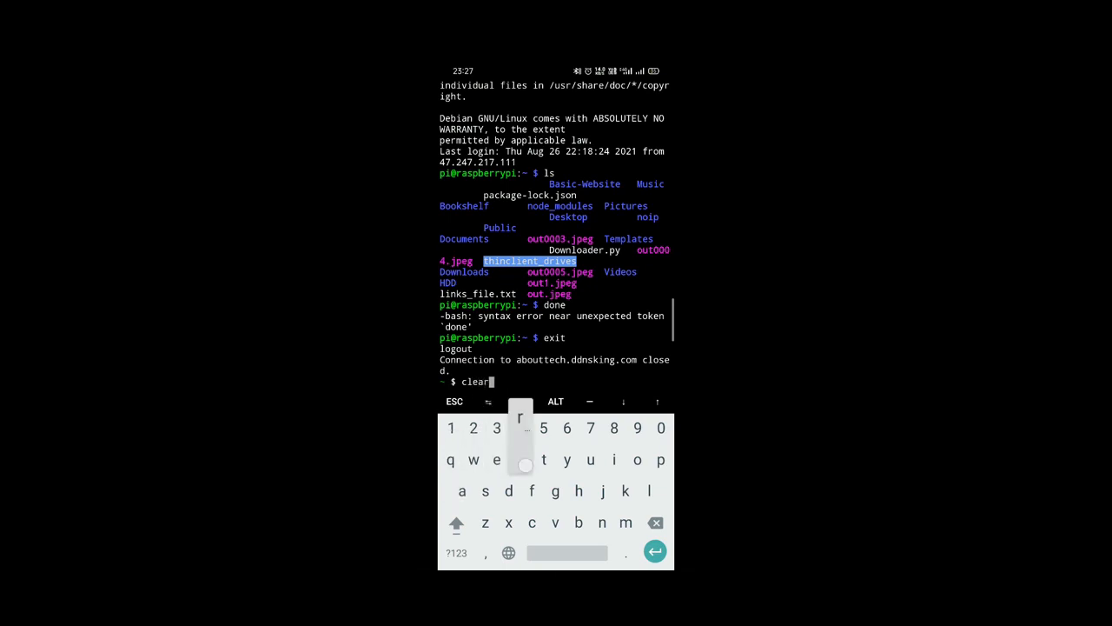
{"action": "key", "text": "Return"}
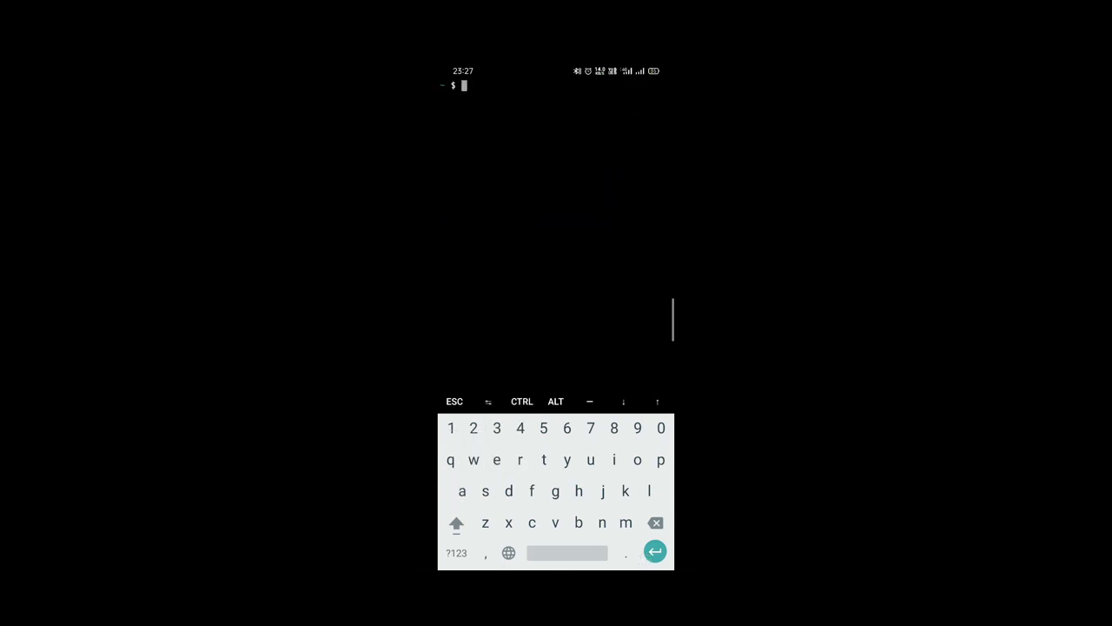
Reconnect to the Pi by recalling the ssh command and entering the password
{"action": "scroll", "coordinate": [527, 320], "scroll_direction": "up", "scroll_amount": 1}
{"action": "key", "text": "Up"}
{"action": "key", "text": "Up"}
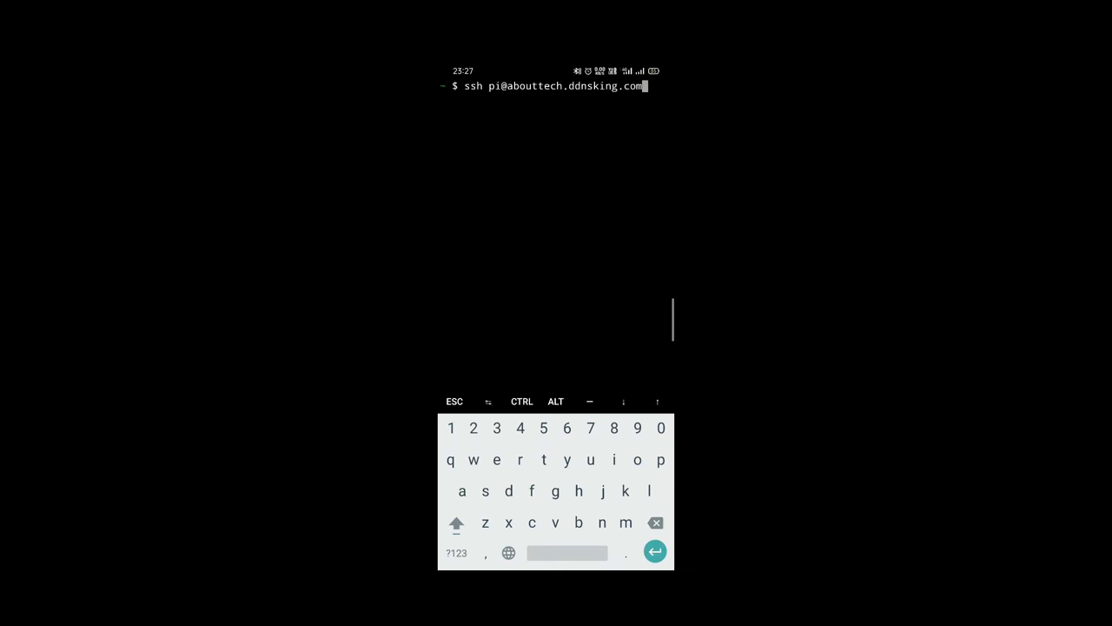
{"action": "key", "text": "Return"}
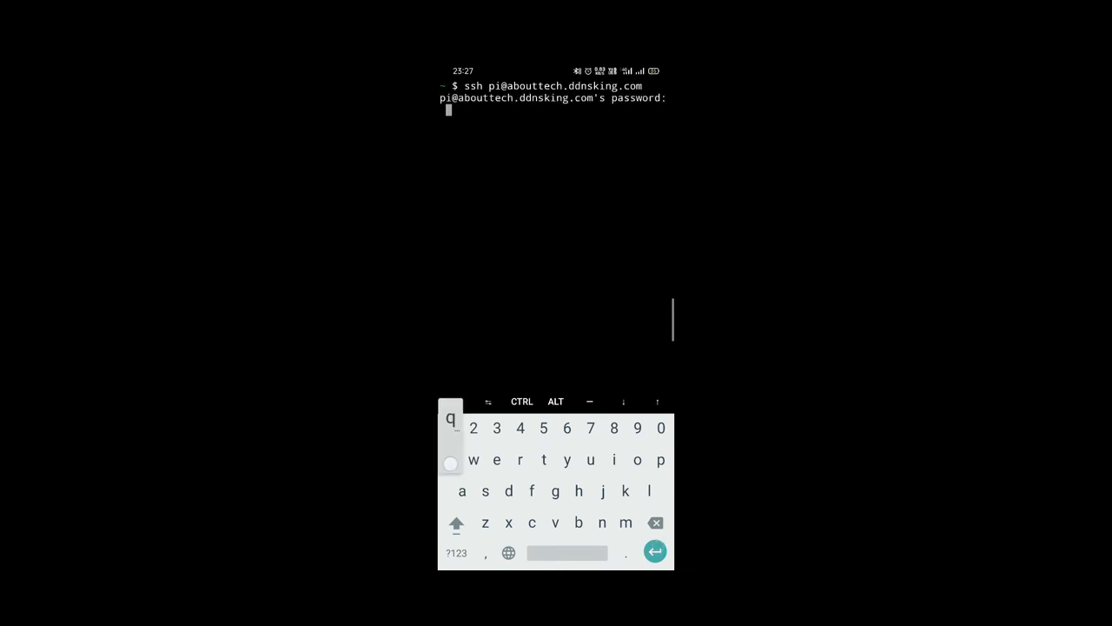
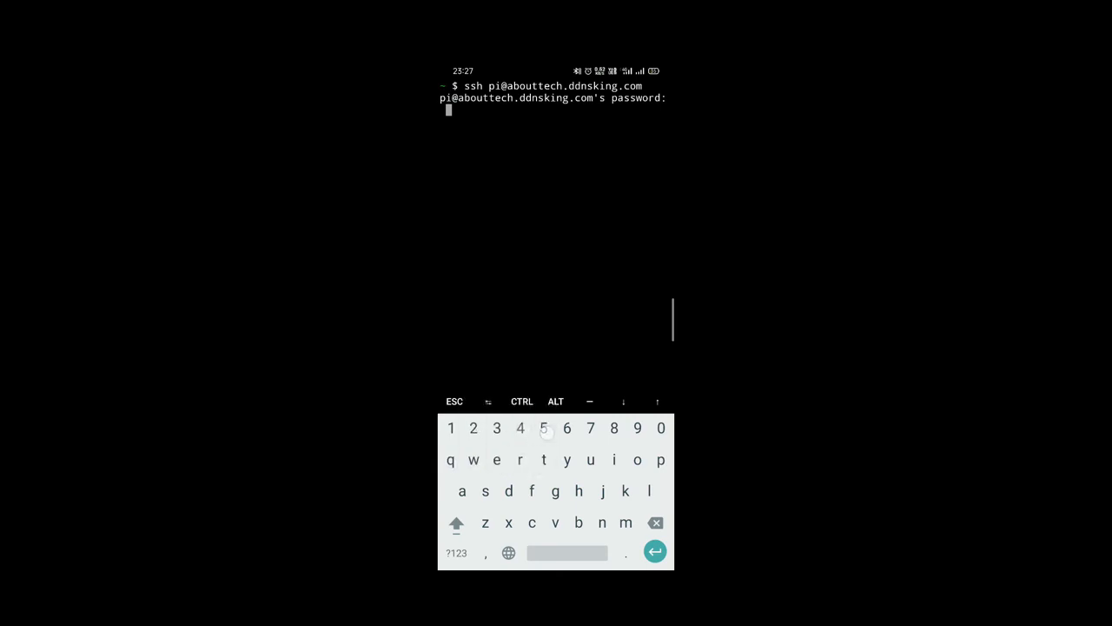
{"action": "key", "text": "Return"}
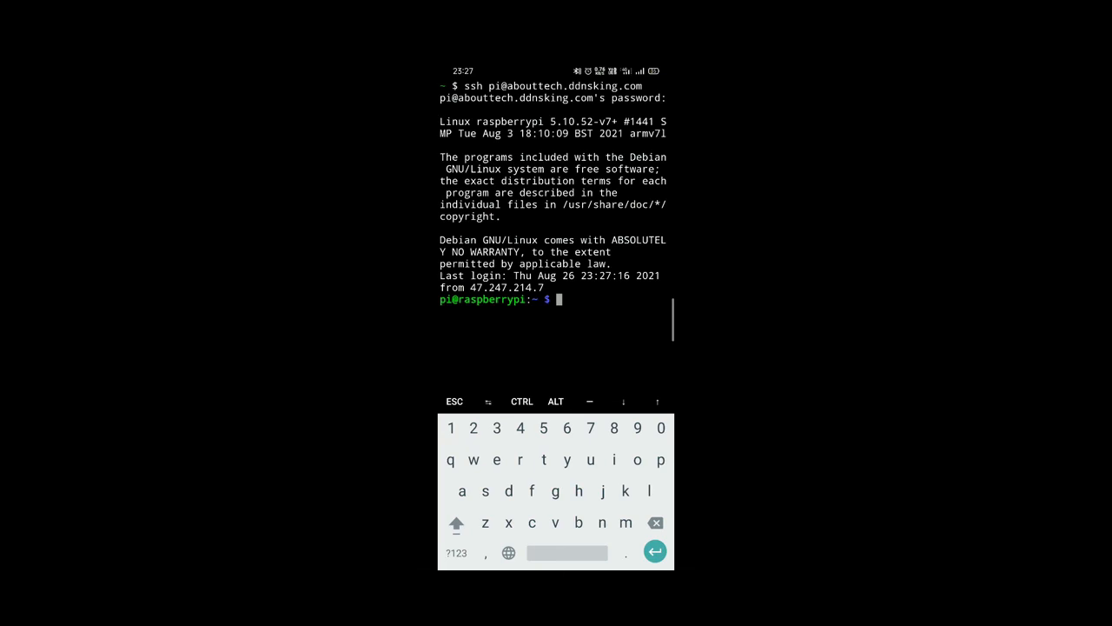
Clear the screen, exit the Pi and Termux, and check quick settings for mobile data
{"action": "type", "text": "cle"}
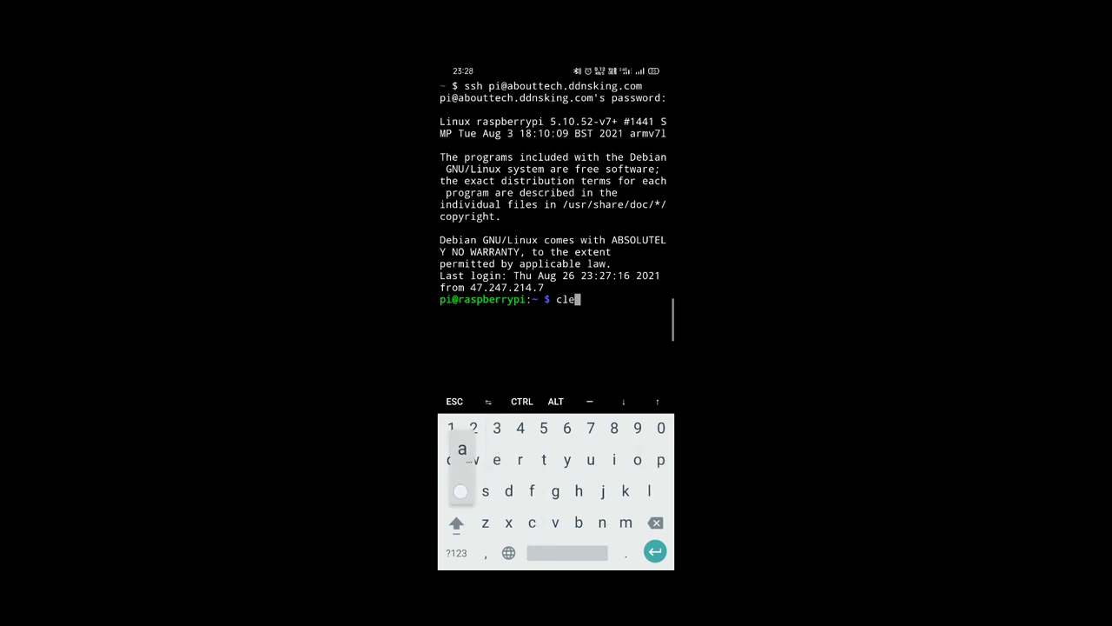
{"action": "type", "text": "ar"}
{"action": "key", "text": "Return"}
{"action": "type", "text": "e"}
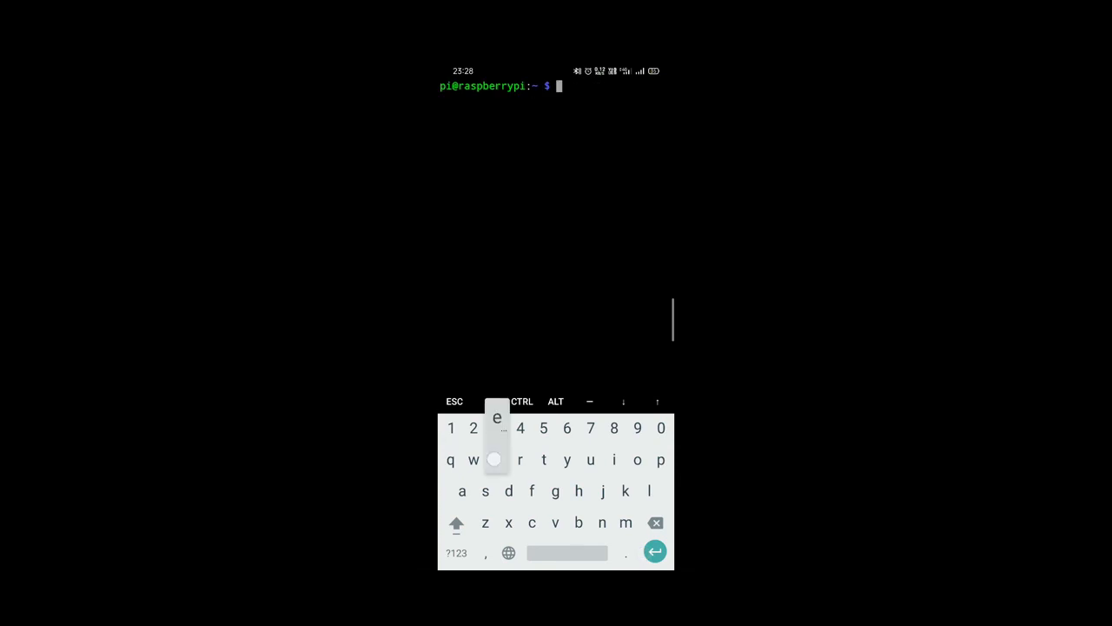
{"action": "type", "text": "xi"}
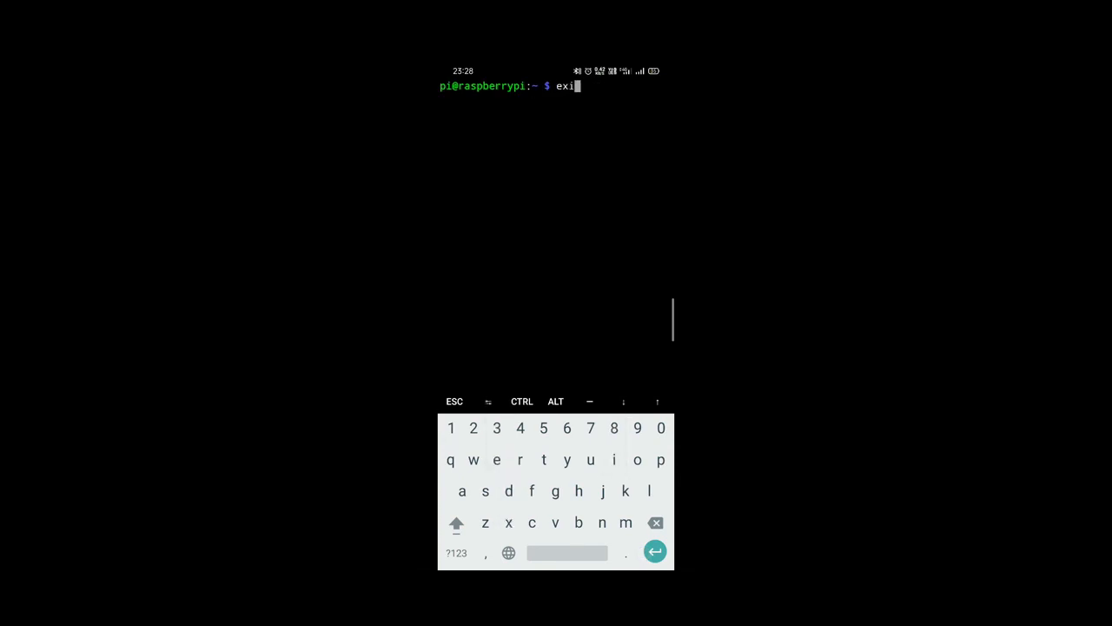
{"action": "type", "text": "t"}
{"action": "key", "text": "Return"}
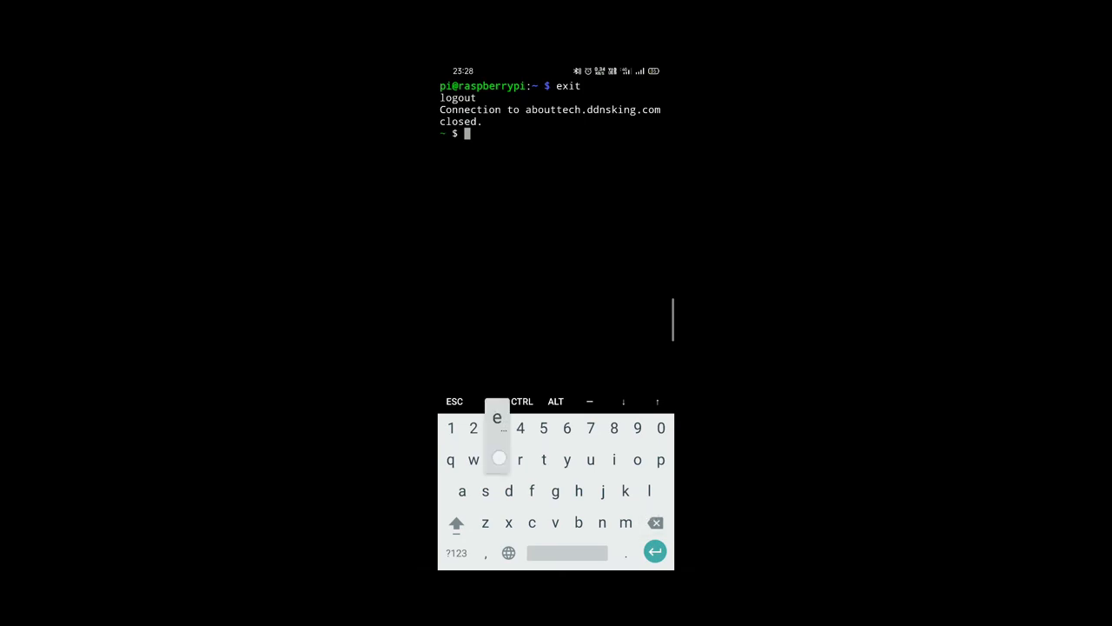
{"action": "type", "text": "exit"}
{"action": "key", "text": "Return"}
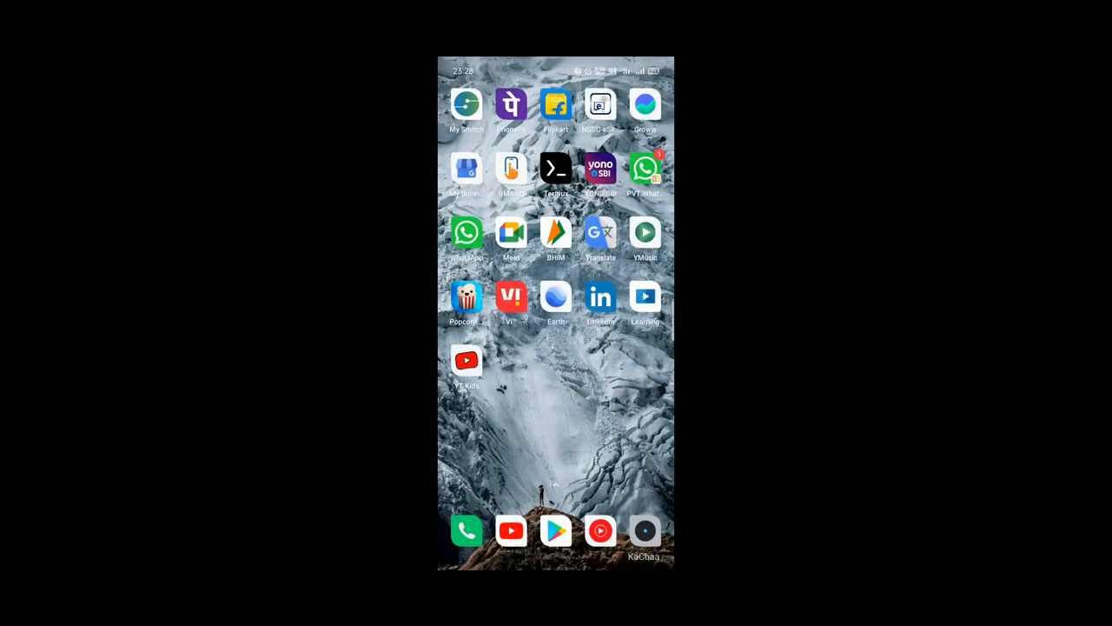
{"action": "left_click_drag", "start_coordinate": [593, 62], "coordinate": [593, 187]}
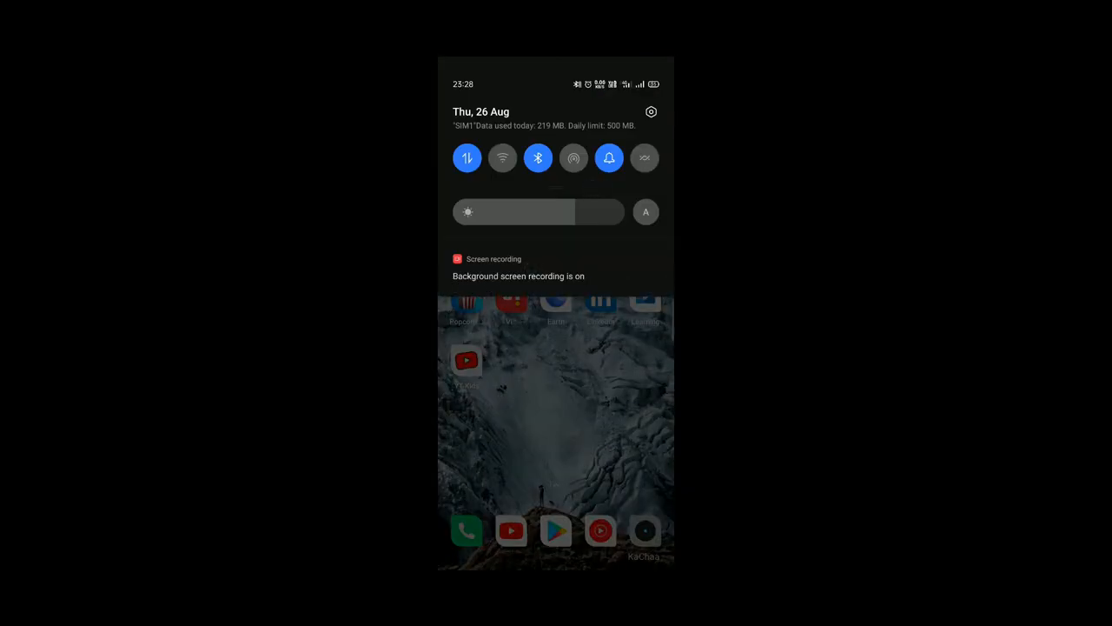
{"action": "left_click_drag", "start_coordinate": [600, 417], "coordinate": [602, 295]}
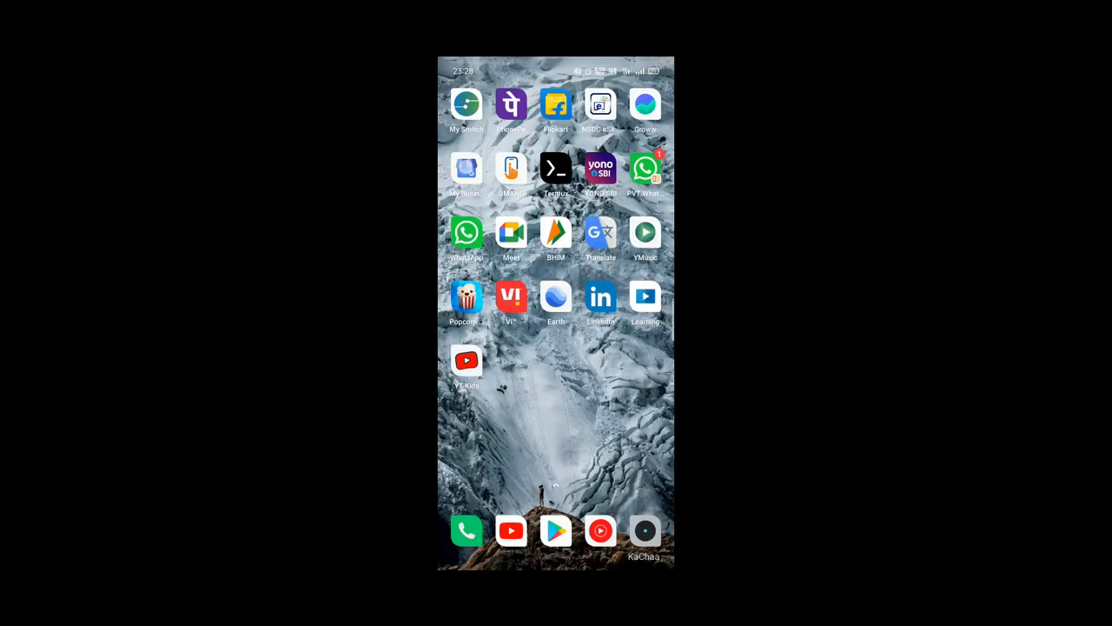